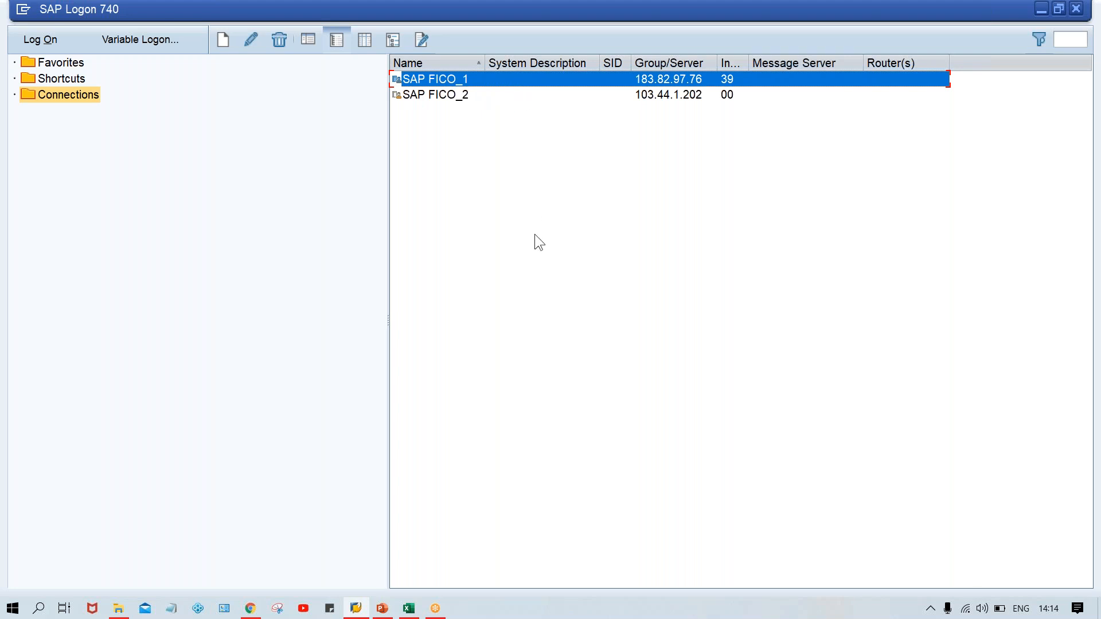
# - Log on to the SAP FICO_1 connection with client 800, the first suggested user name and the account password
pyautogui.press('Return')
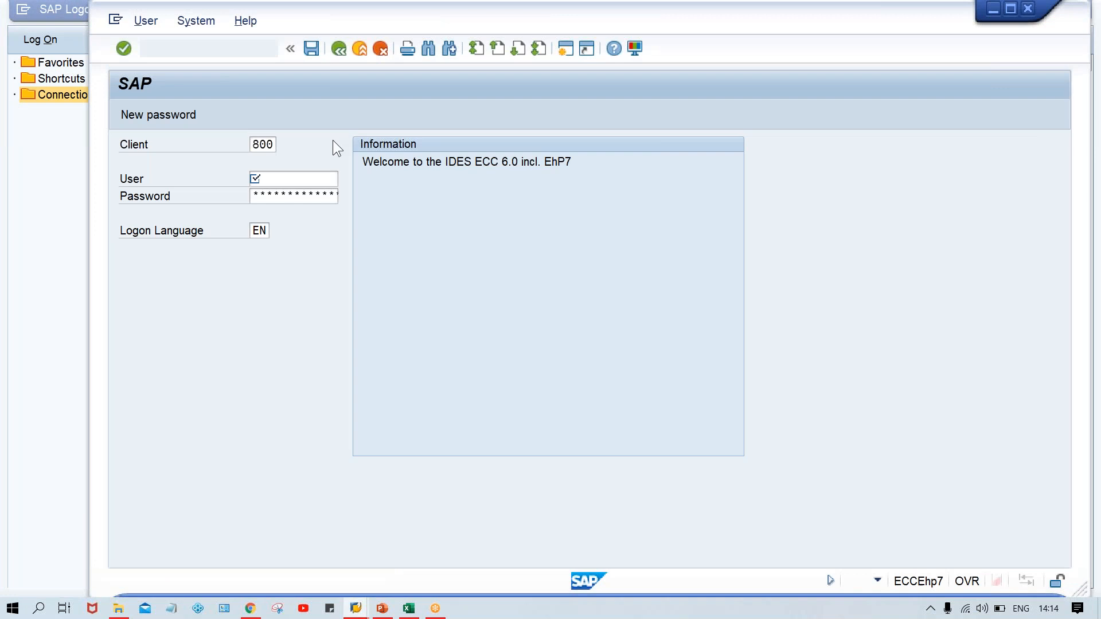
pyautogui.click(275, 180)
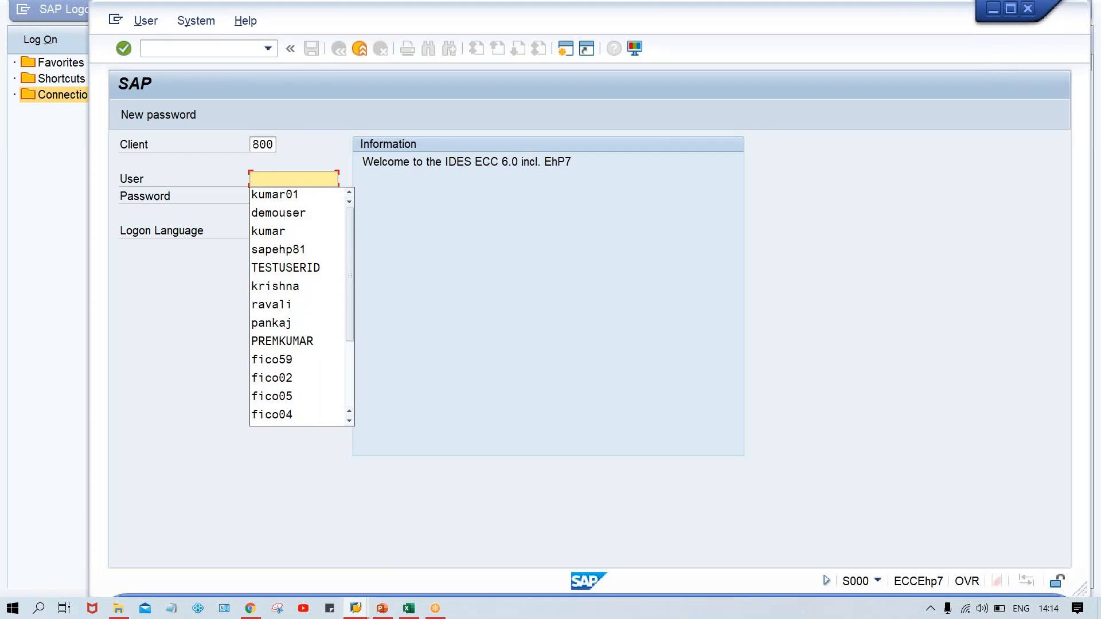
pyautogui.press('Down')
pyautogui.press('Return')
pyautogui.press('Tab')
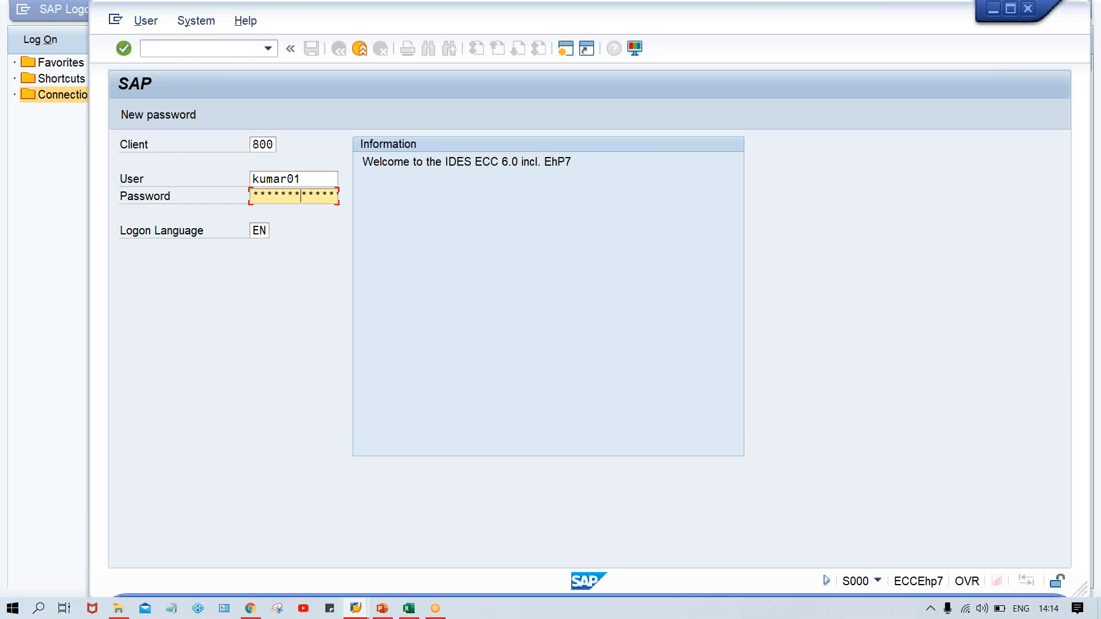
pyautogui.press('Return')
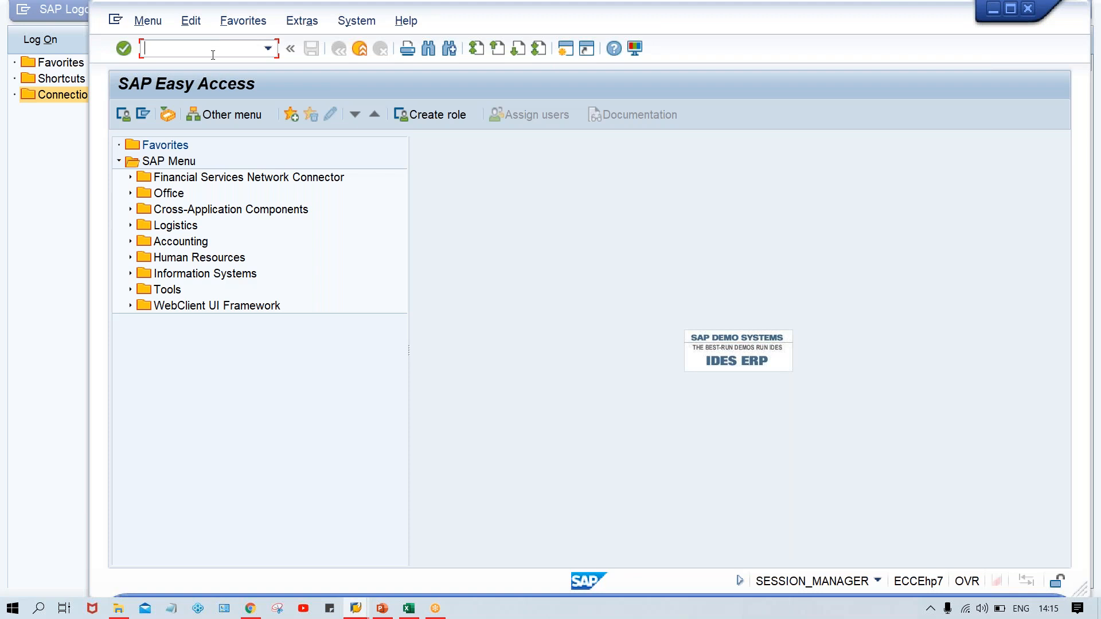
pyautogui.click(434, 216)
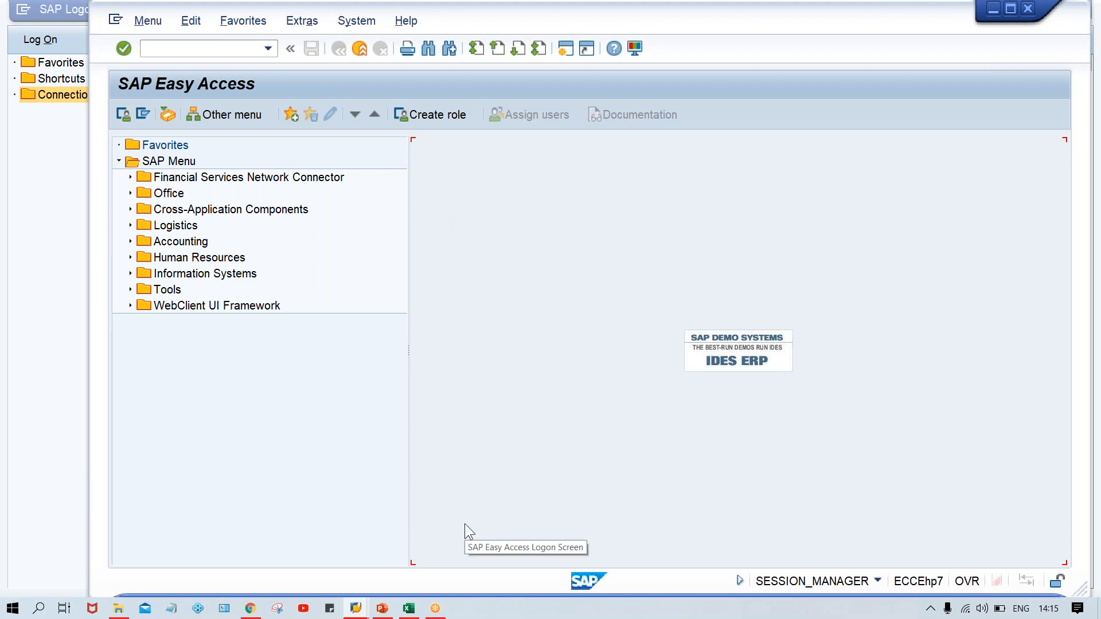
# - Switch to the Class workbook in Excel and enter the letters A, B, C, D and E across cells J11 to N11
pyautogui.click(408, 609)
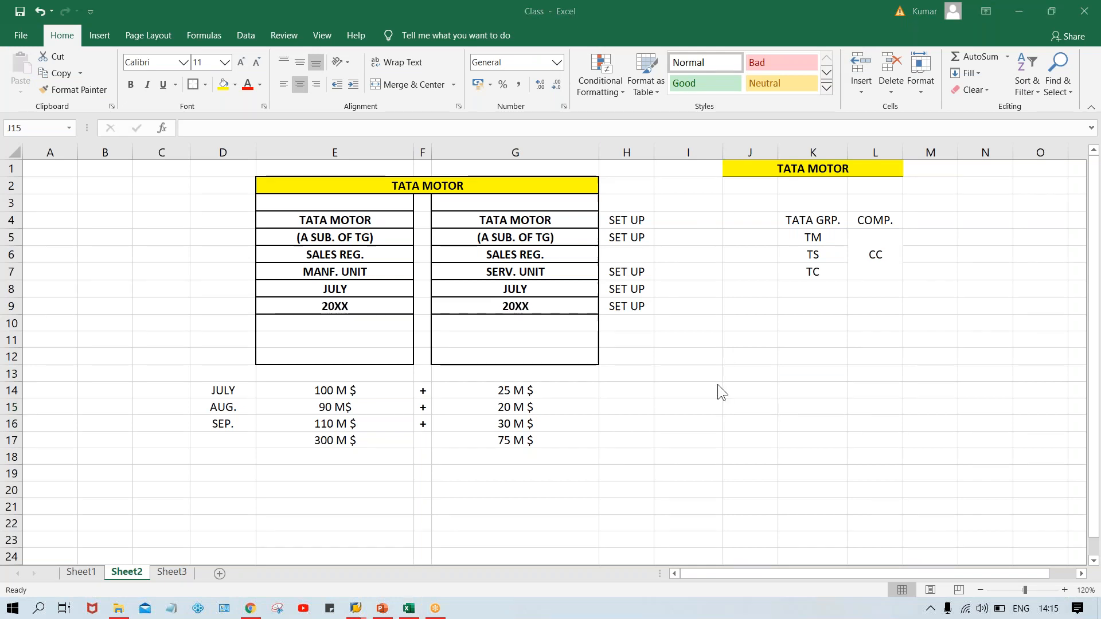
pyautogui.click(735, 339)
pyautogui.click(734, 339)
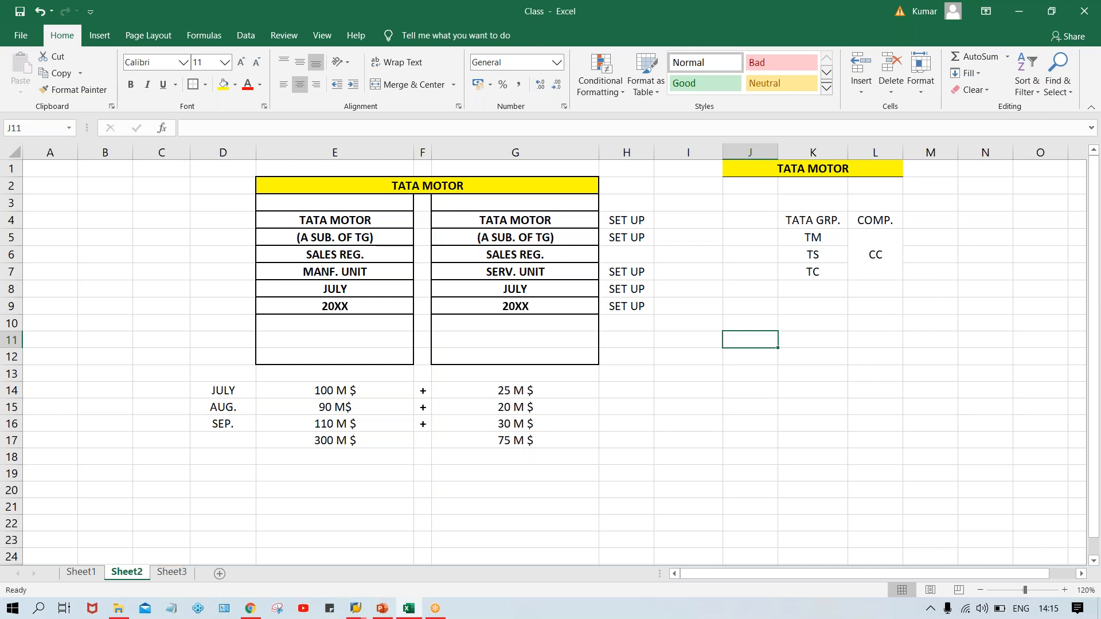
pyautogui.write('A')
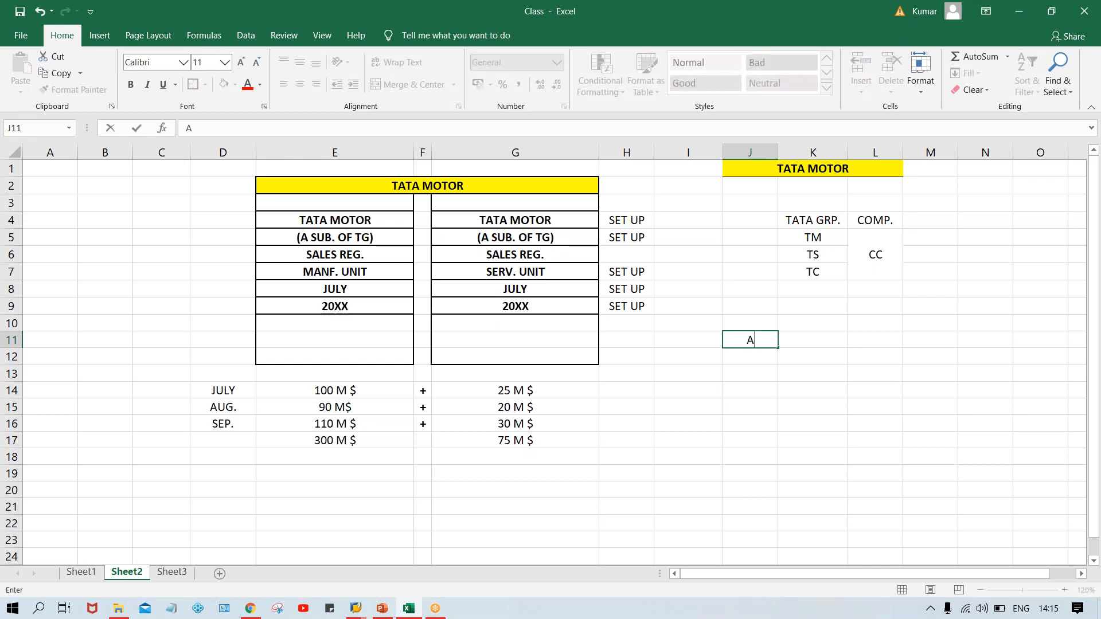
pyautogui.press('Right')
pyautogui.write('B')
pyautogui.press('Right')
pyautogui.write('C')
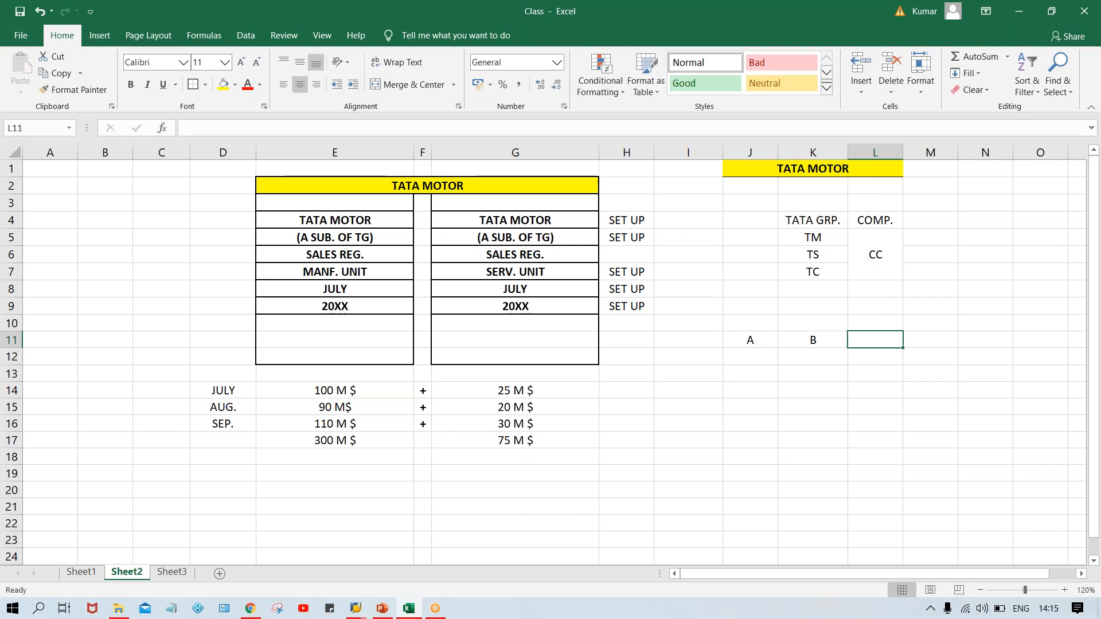
pyautogui.press('Right')
pyautogui.write('D')
pyautogui.press('Right')
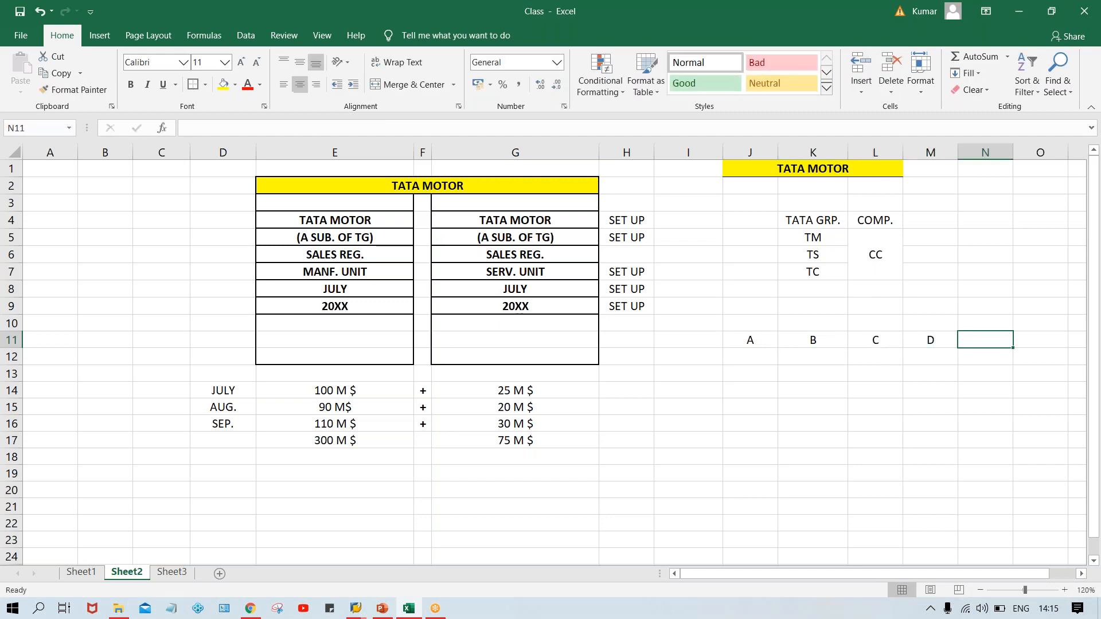
pyautogui.write('E')
pyautogui.press('Return')
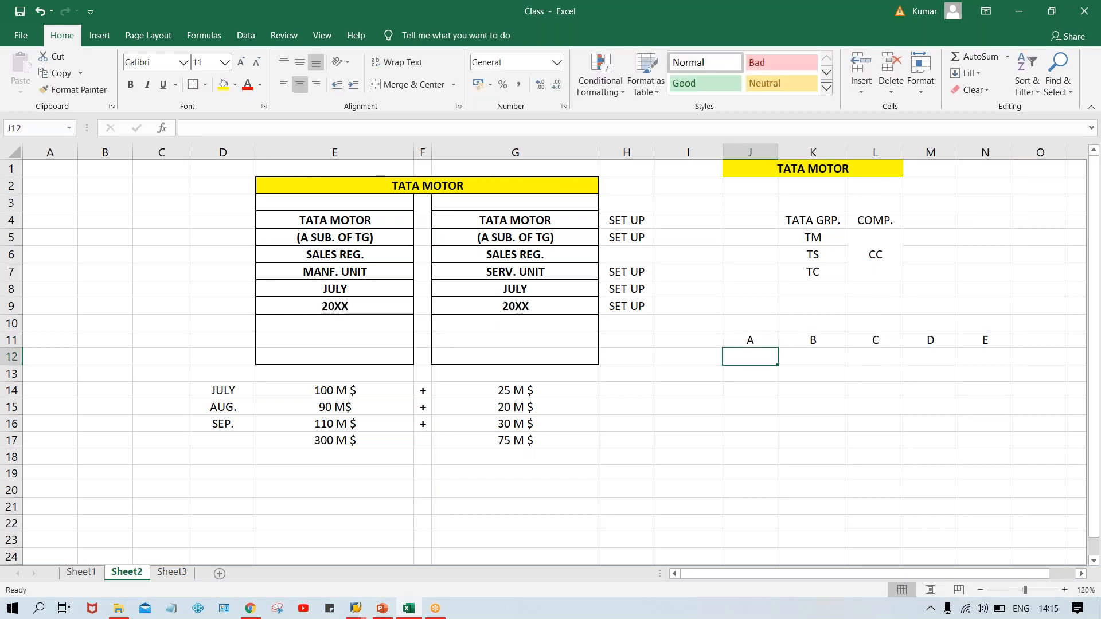
# - Fill the cells containing A and E in row 11 with yellow
pyautogui.click(744, 340)
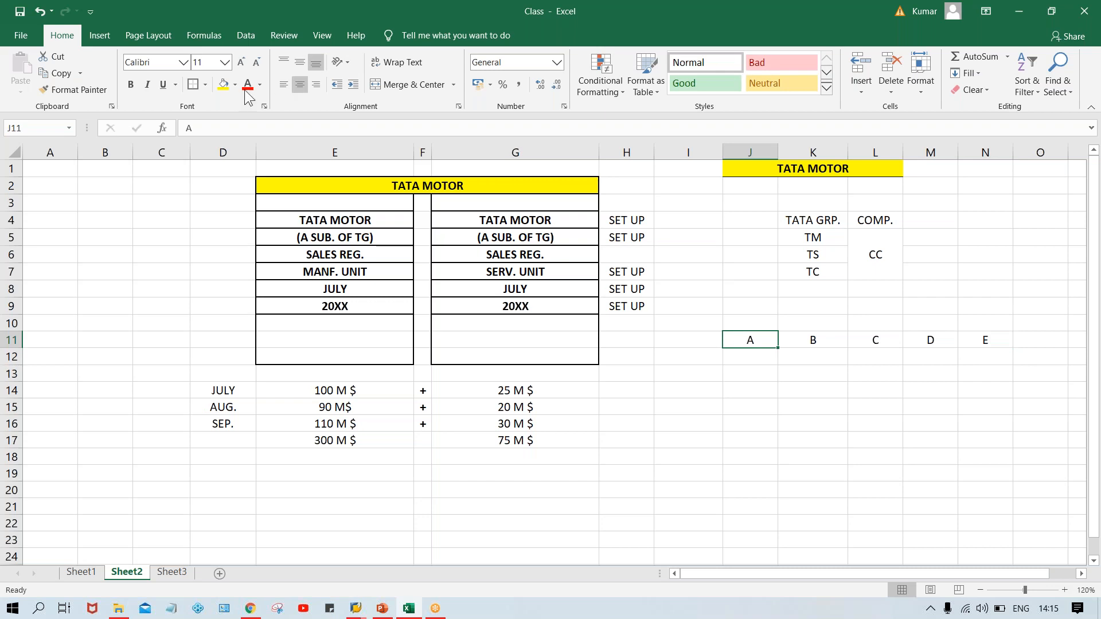
pyautogui.click(224, 85)
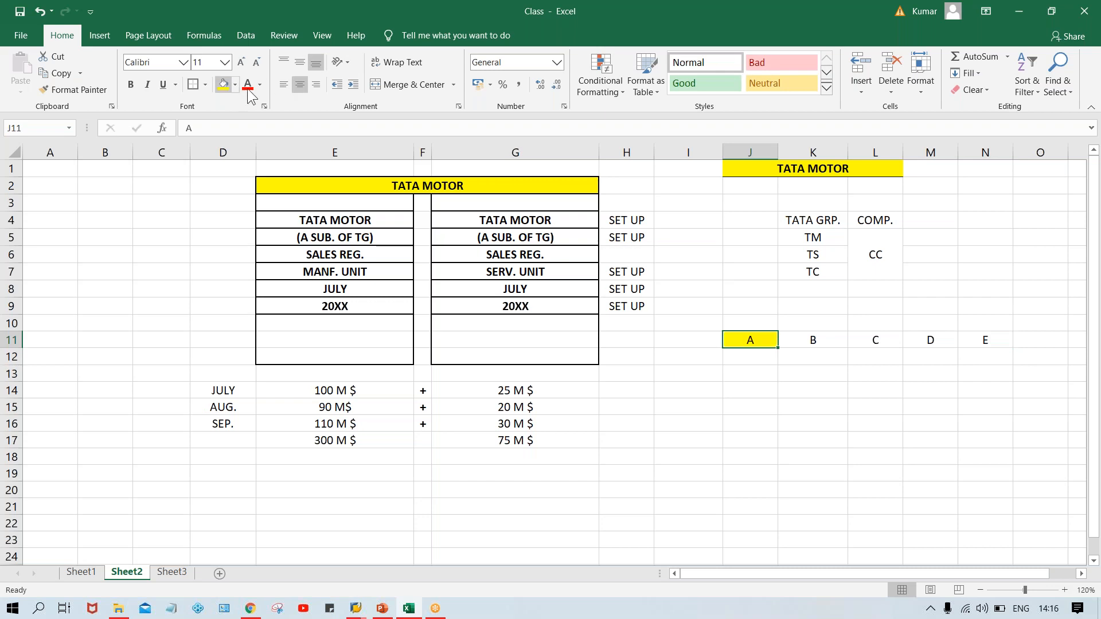
pyautogui.click(987, 340)
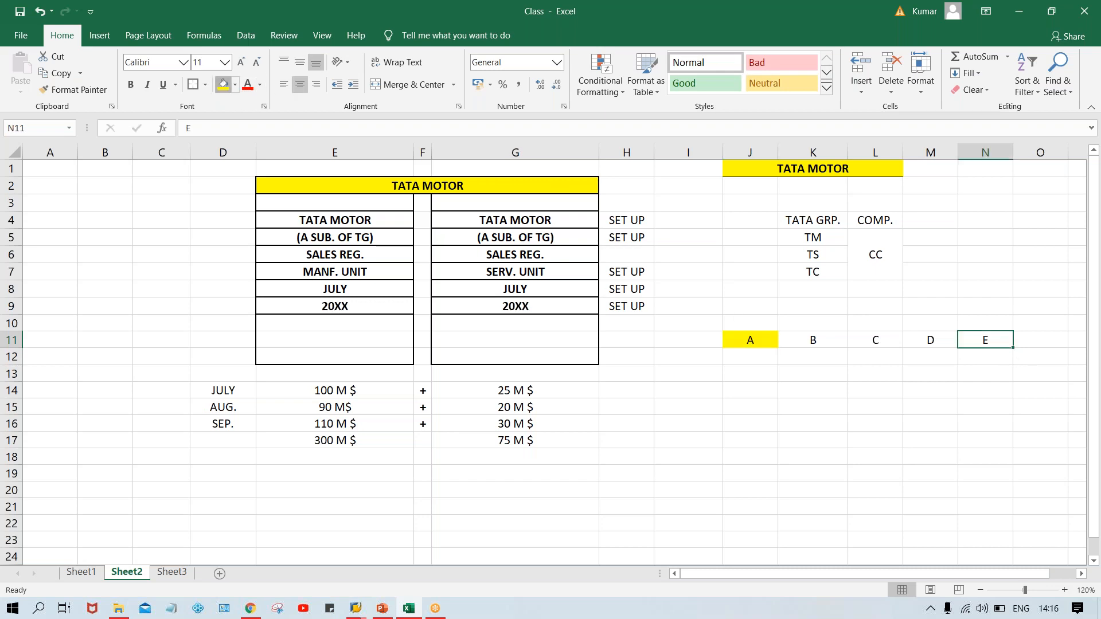
pyautogui.click(224, 85)
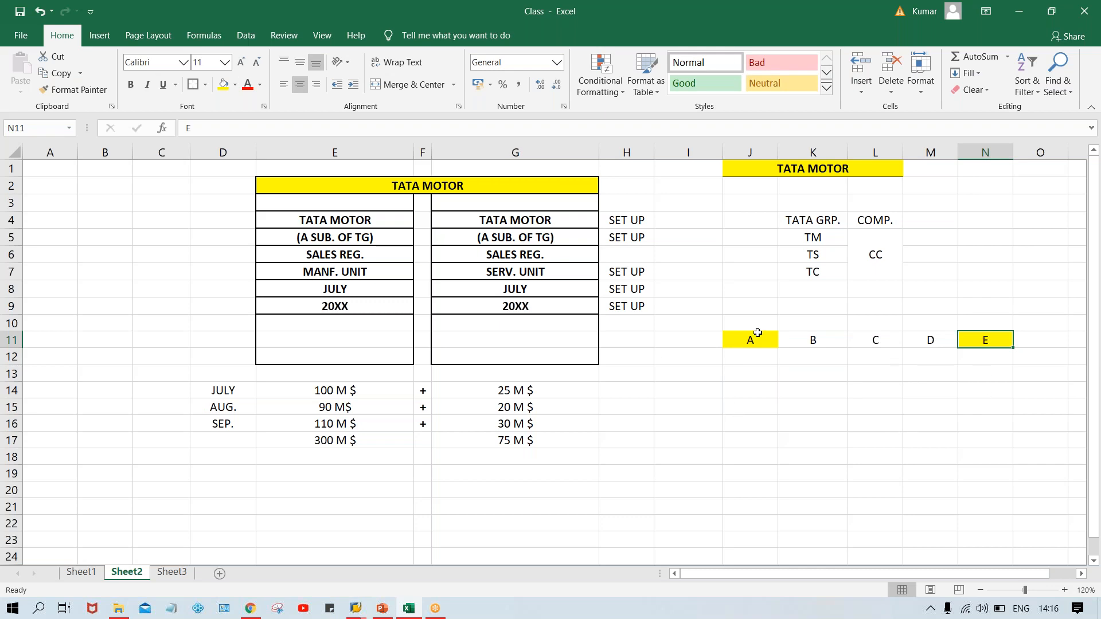
# - Draw a right block arrow about 8.17 cm wide and 0.62 cm high above the letters, running from A to E
pyautogui.moveTo(751, 306); pyautogui.dragTo(962, 305)
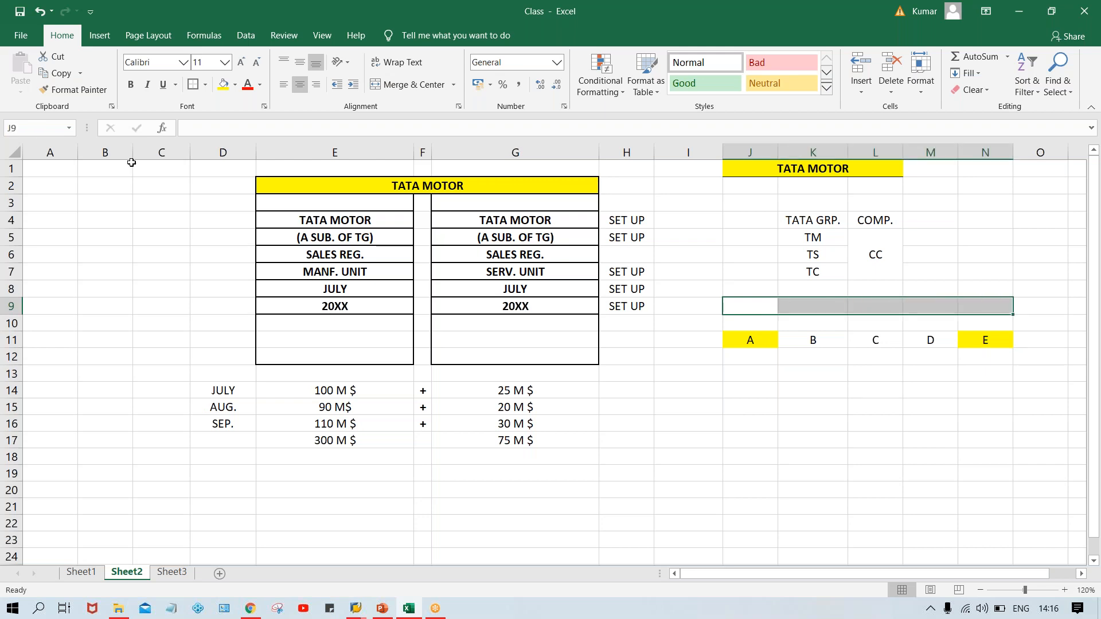
pyautogui.click(106, 42)
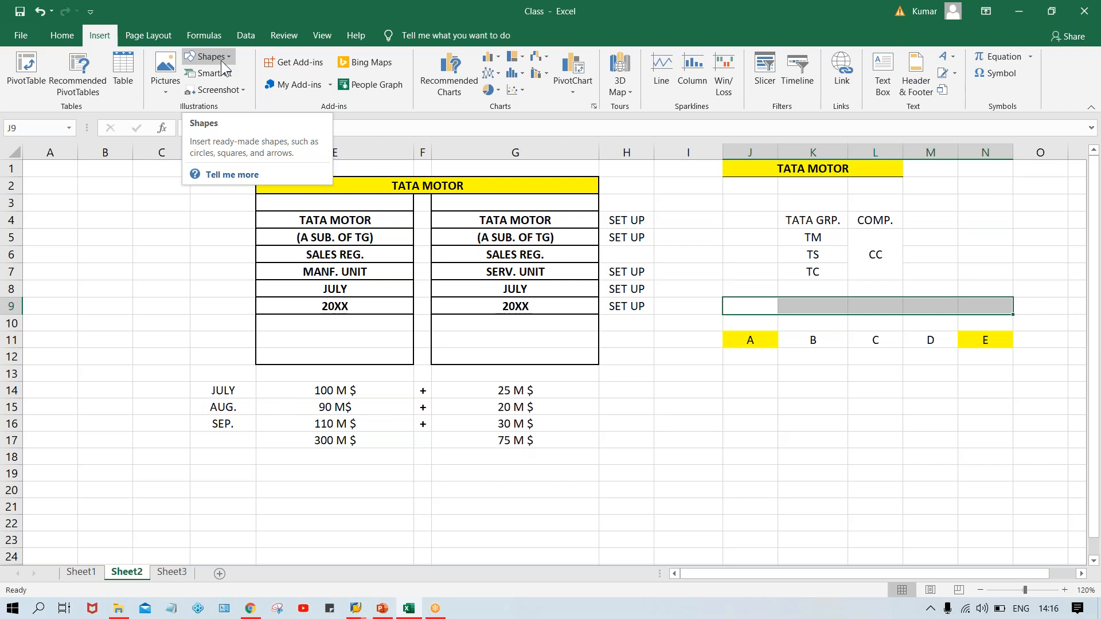
pyautogui.click(222, 61)
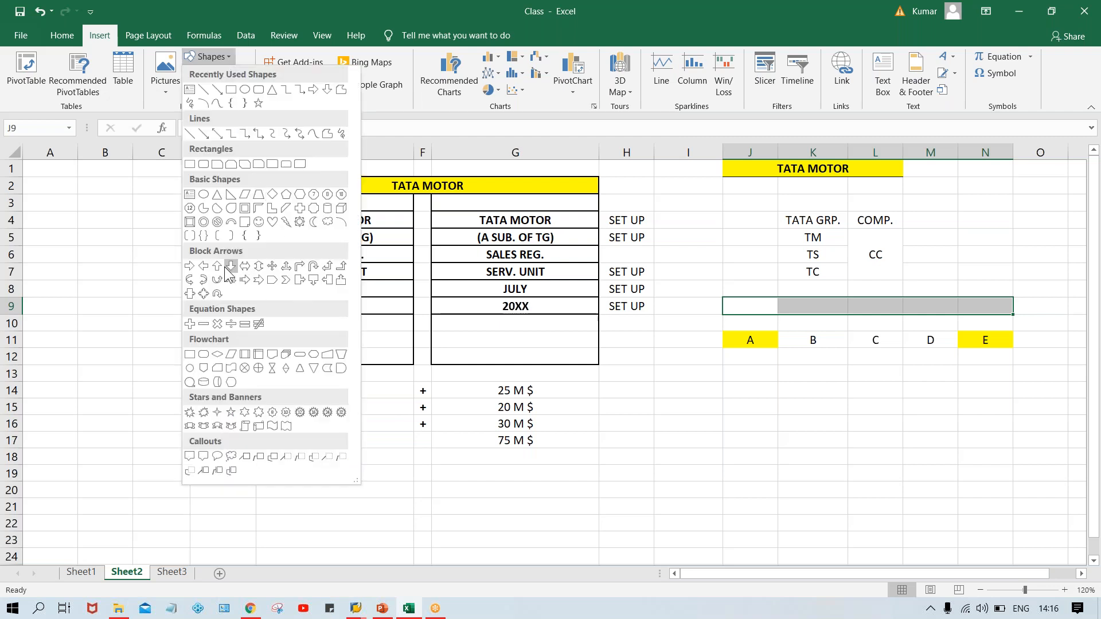
pyautogui.click(190, 266)
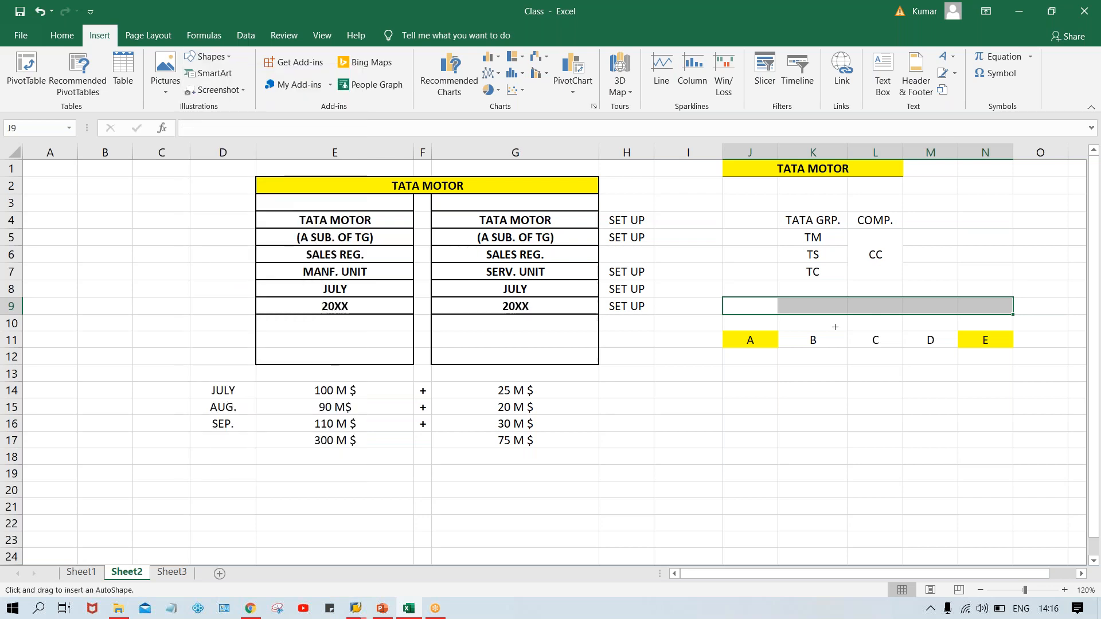
pyautogui.moveTo(727, 302); pyautogui.dragTo(994, 323)
pyautogui.click(935, 361)
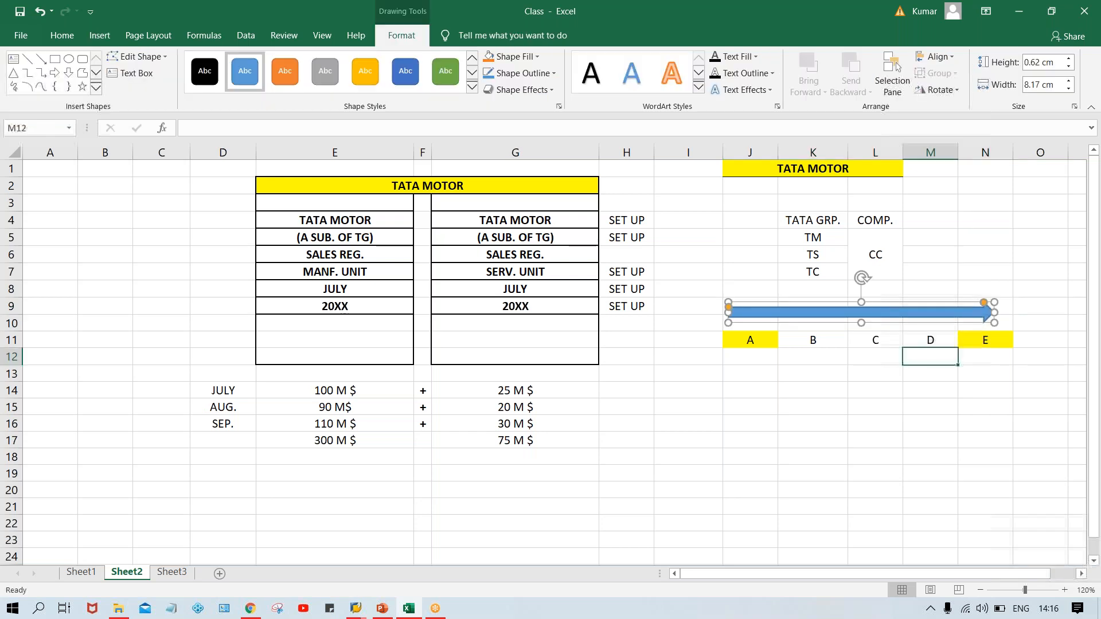
# - Merge and center cells K8:L8 above the arrow and enter the bold label ROAD
pyautogui.click(835, 293)
pyautogui.moveTo(836, 293); pyautogui.dragTo(873, 292)
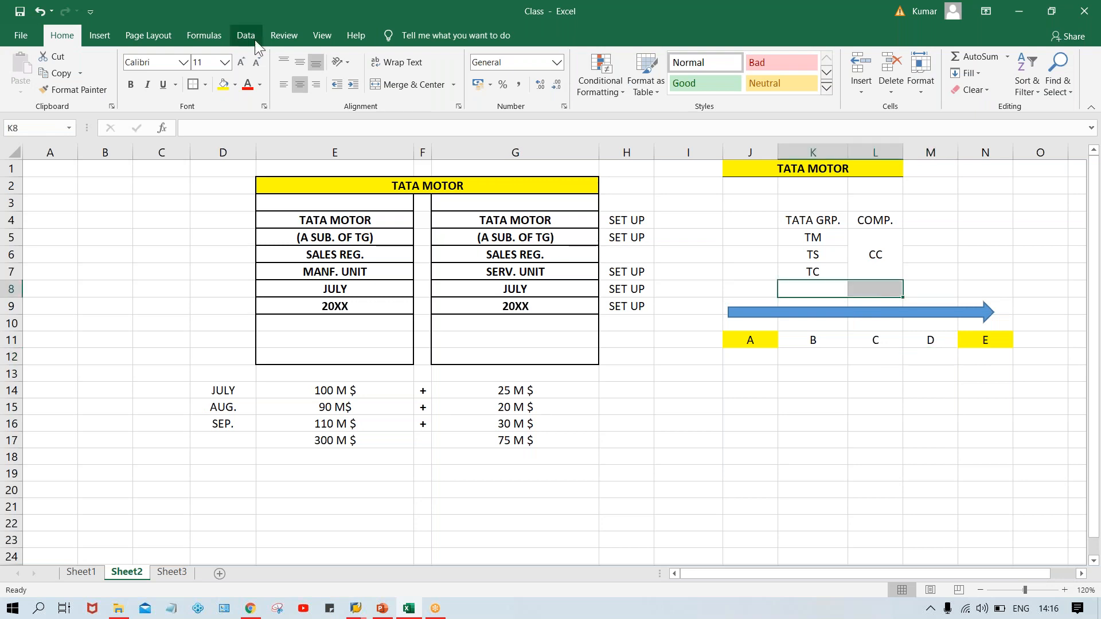
pyautogui.click(401, 87)
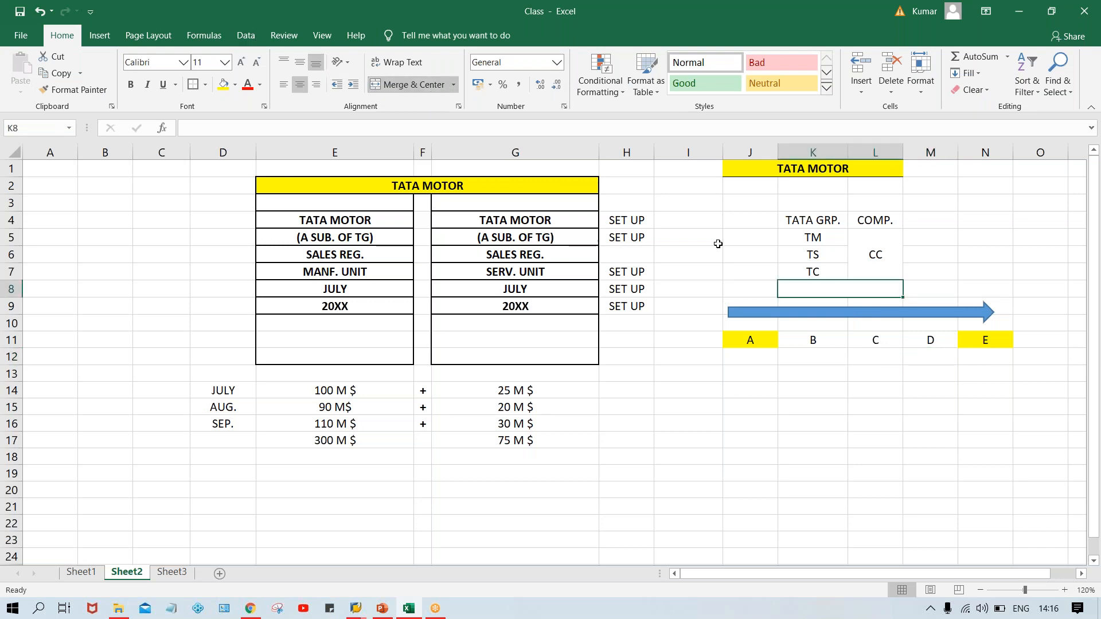
pyautogui.write('ROAD')
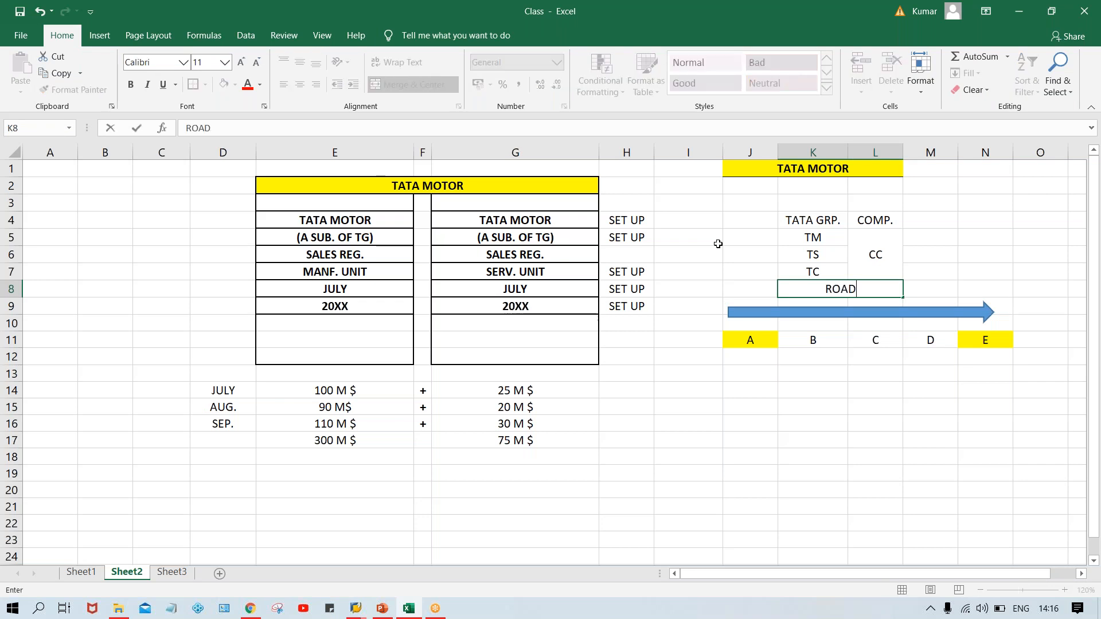
pyautogui.press('Return')
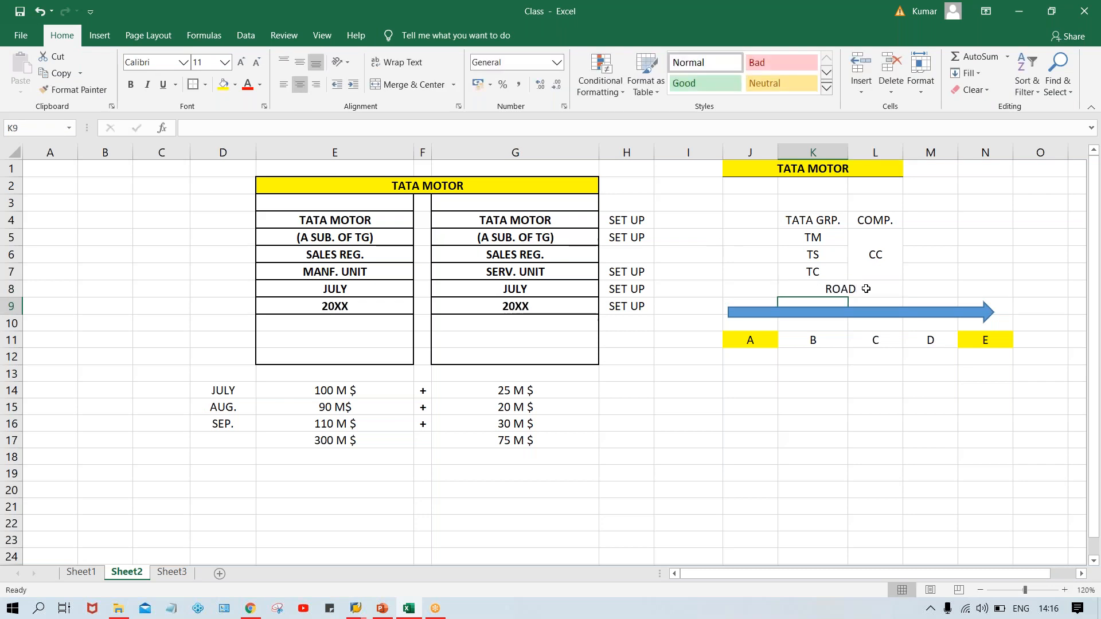
pyautogui.click(866, 289)
pyautogui.hotkey('ctrl', 'b')
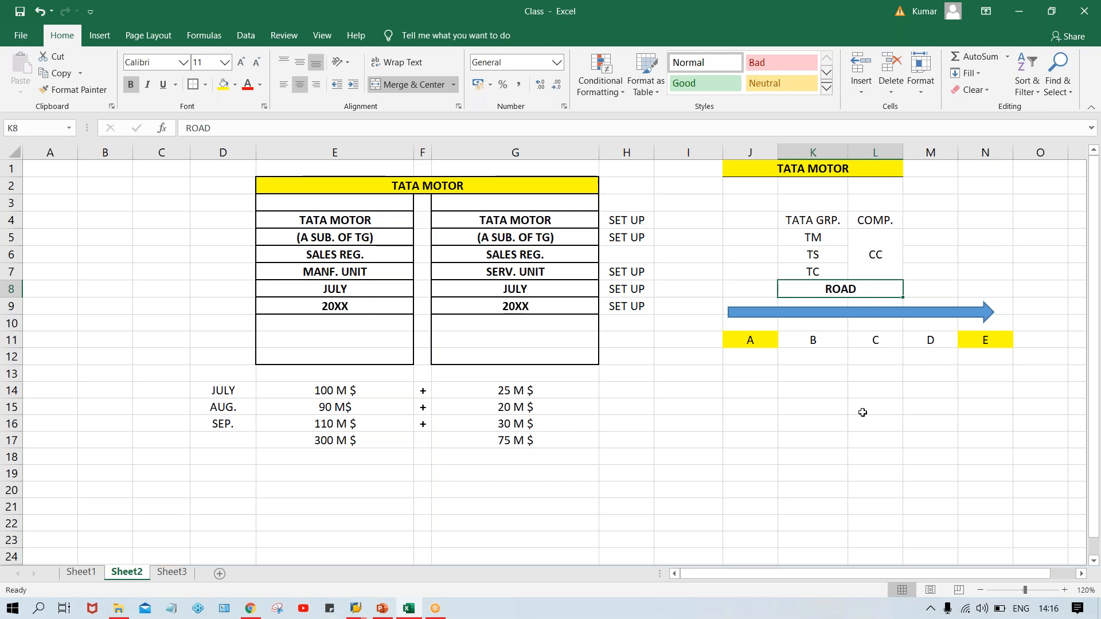
pyautogui.click(861, 439)
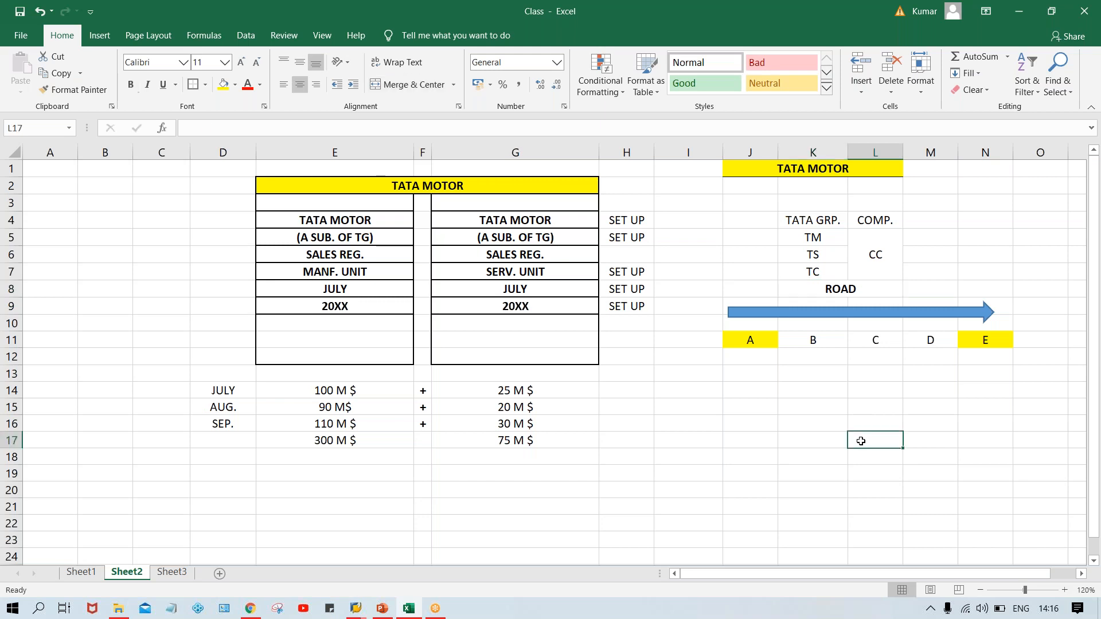
# - Draw a curved-up block arrow about 7.71 cm wide and 3.18 cm high below the letters, leading from A to E
pyautogui.click(97, 36)
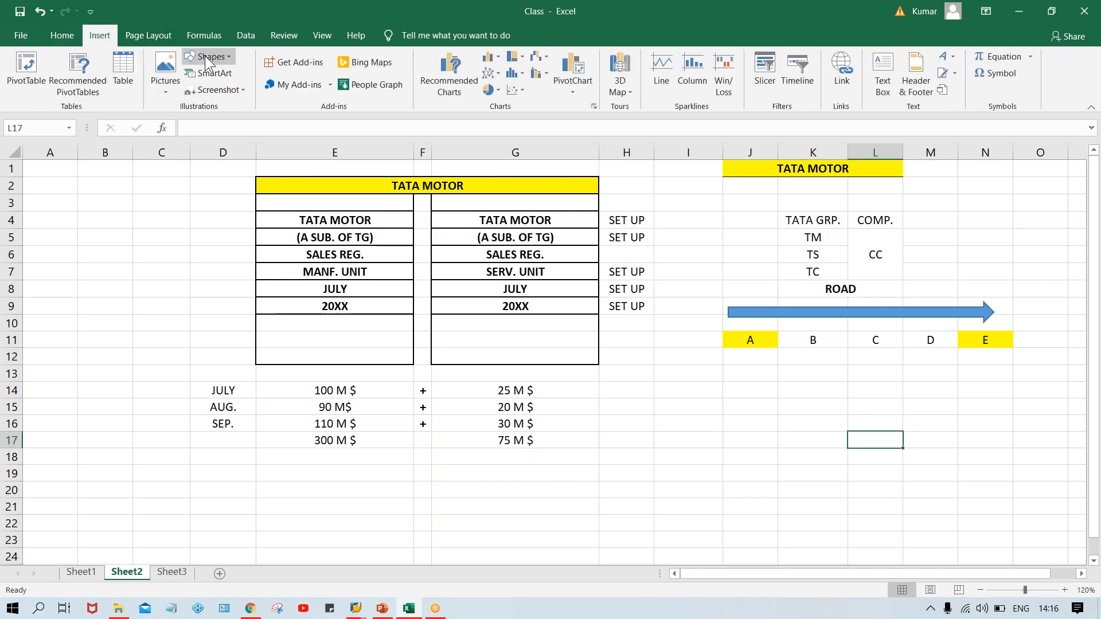
pyautogui.click(208, 59)
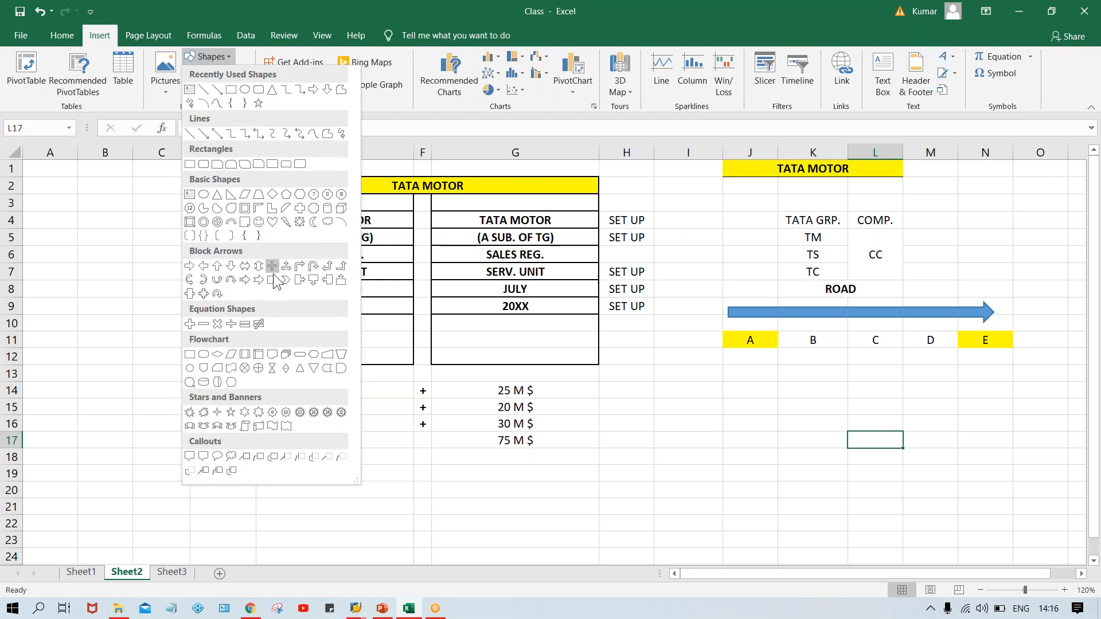
pyautogui.click(219, 280)
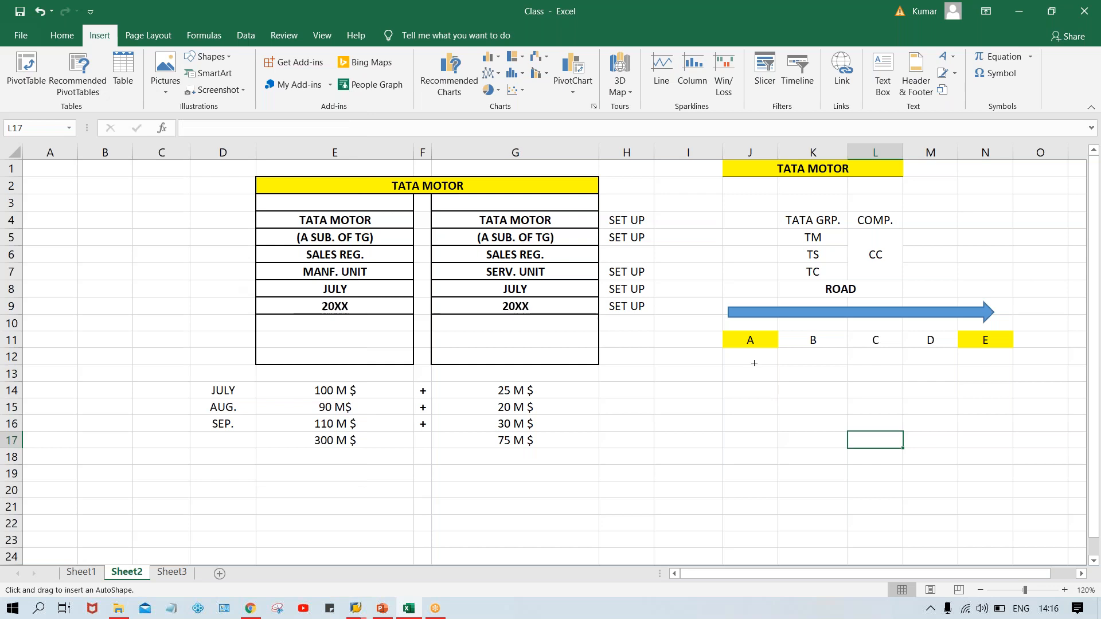
pyautogui.moveTo(749, 360)
pyautogui.mouseDown()
pyautogui.moveTo(863, 433)
pyautogui.moveTo(1001, 464)
pyautogui.mouseUp()
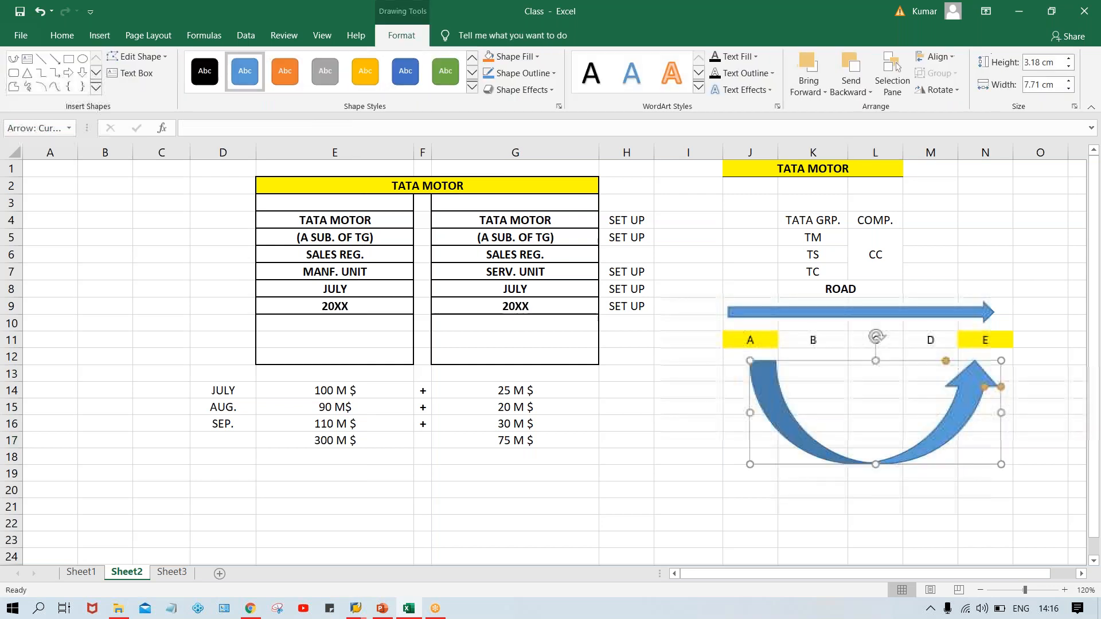
# - Extend the label above the straight arrow to read ROAD (PATH)
pyautogui.click(856, 291)
pyautogui.doubleClick(873, 289)
pyautogui.write('(PATH')
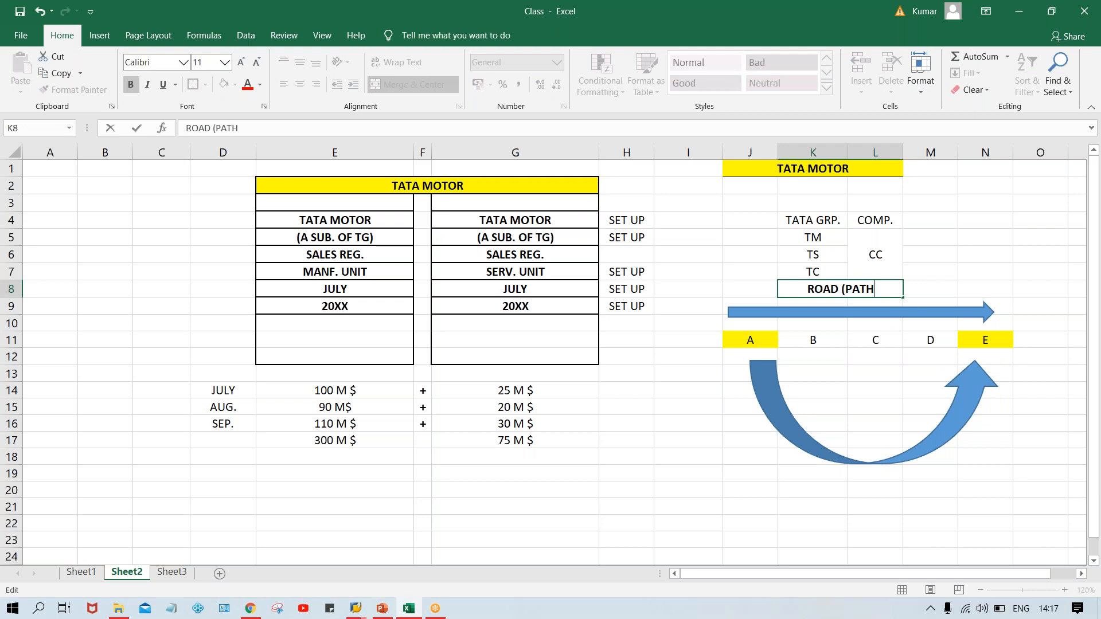
pyautogui.write(')')
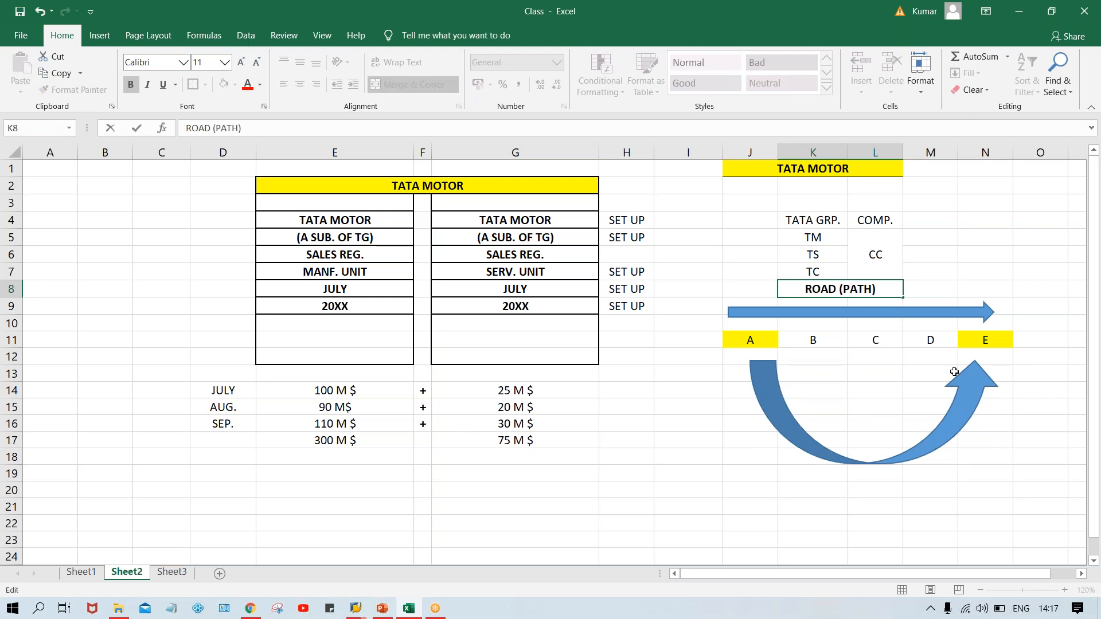
pyautogui.click(1030, 472)
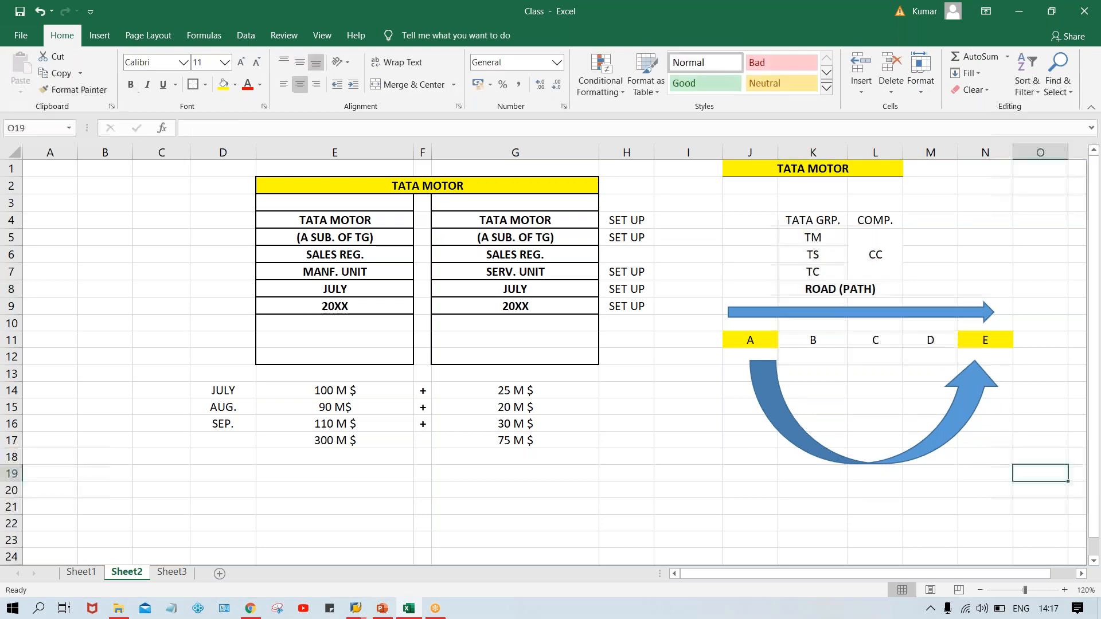
# - Merge and center cells K15:L15 inside the curved arrow and enter the bold label AIR (T. CODE)
pyautogui.click(822, 287)
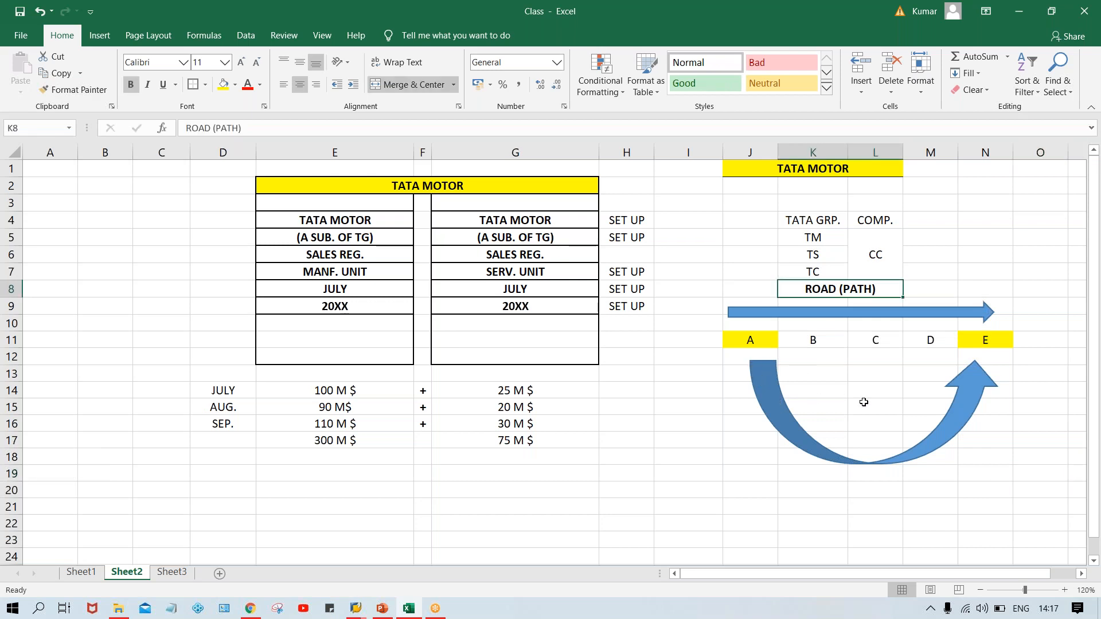
pyautogui.click(845, 409)
pyautogui.moveTo(844, 409); pyautogui.dragTo(880, 408)
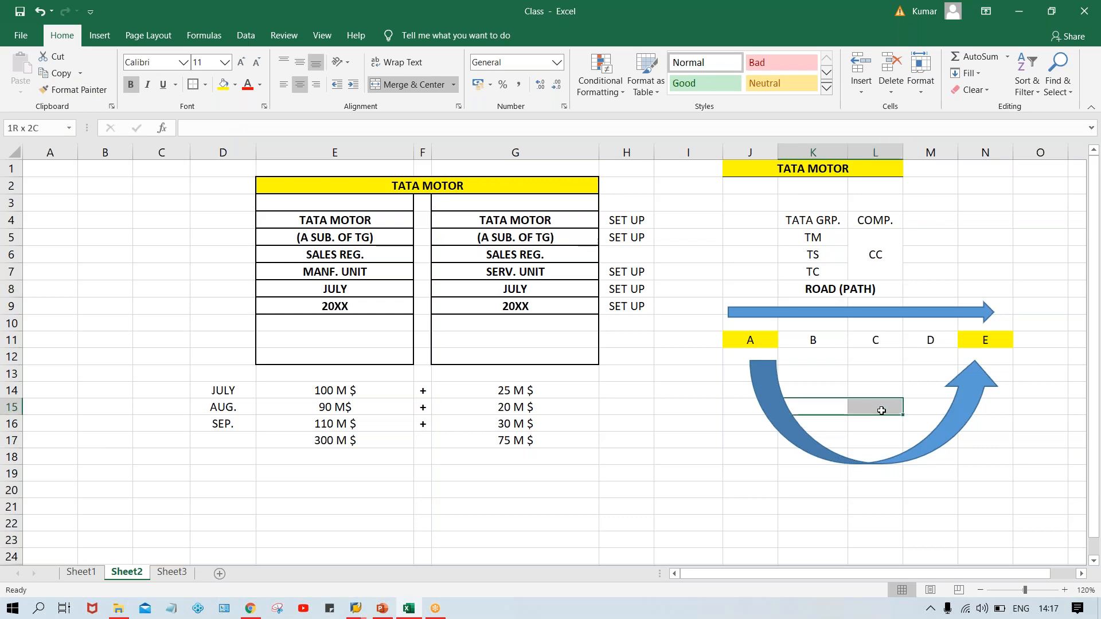
pyautogui.click(434, 86)
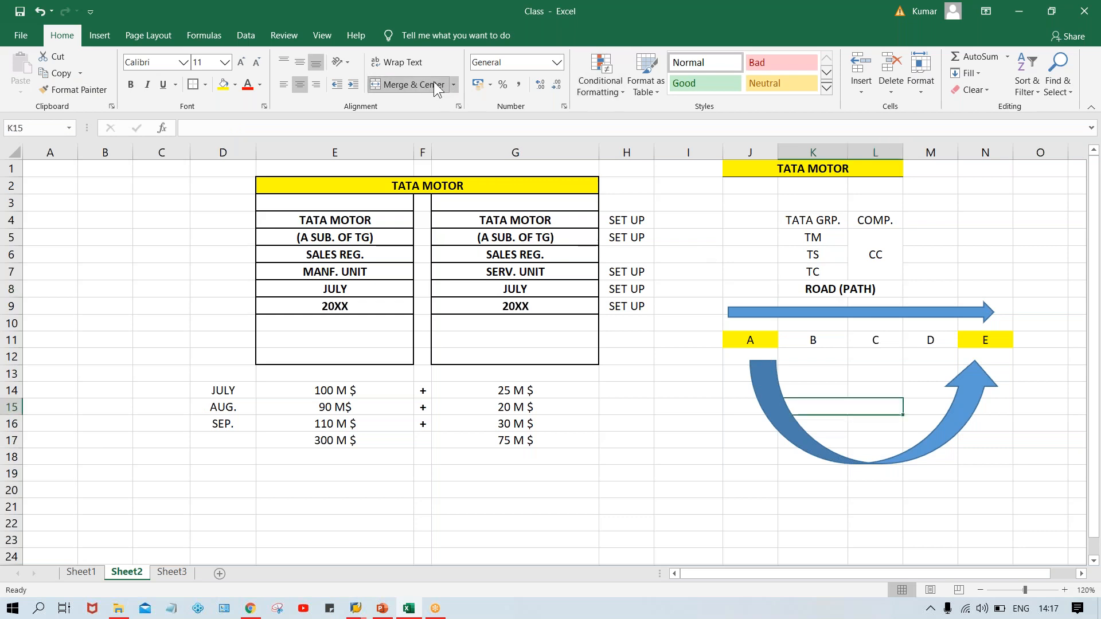
pyautogui.write('AIR')
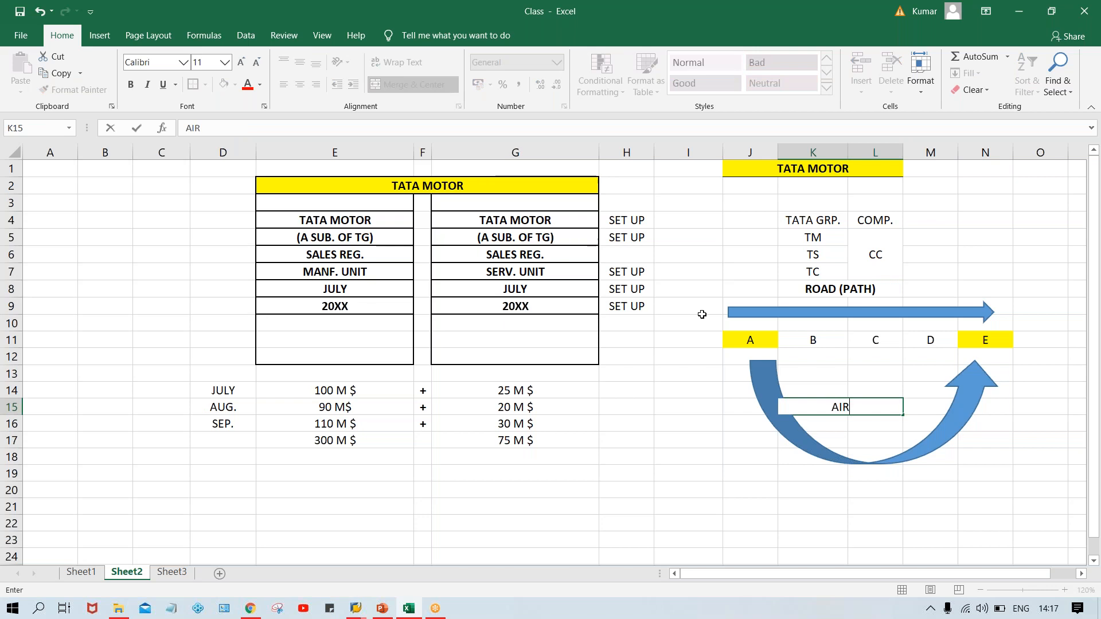
pyautogui.write(' (T. CODE)')
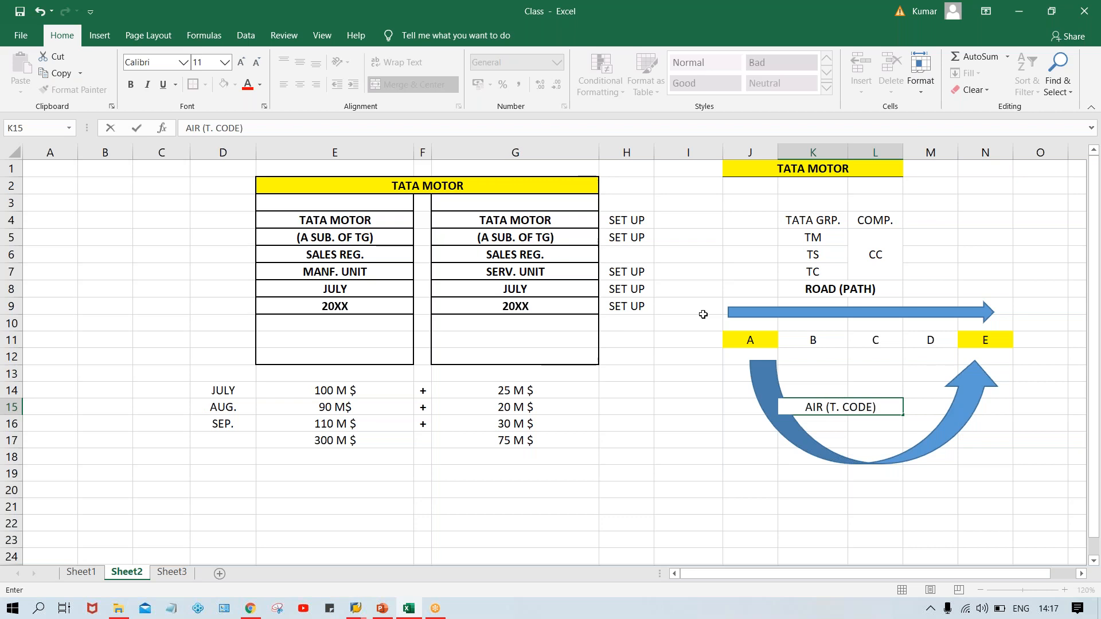
pyautogui.click(813, 555)
pyautogui.click(840, 410)
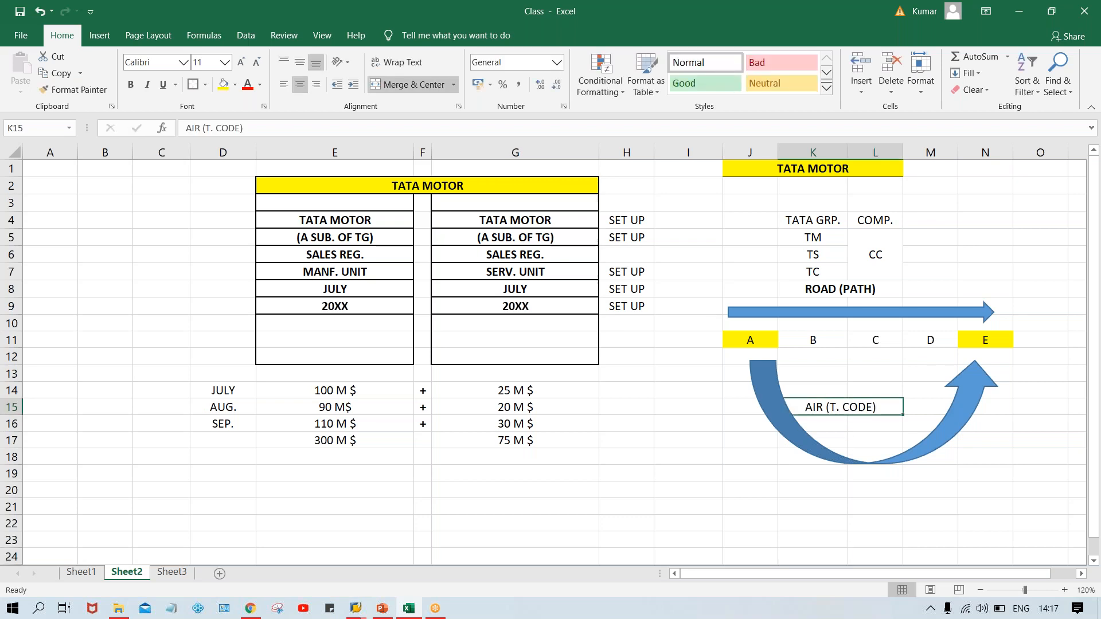
pyautogui.hotkey('ctrl', 'b')
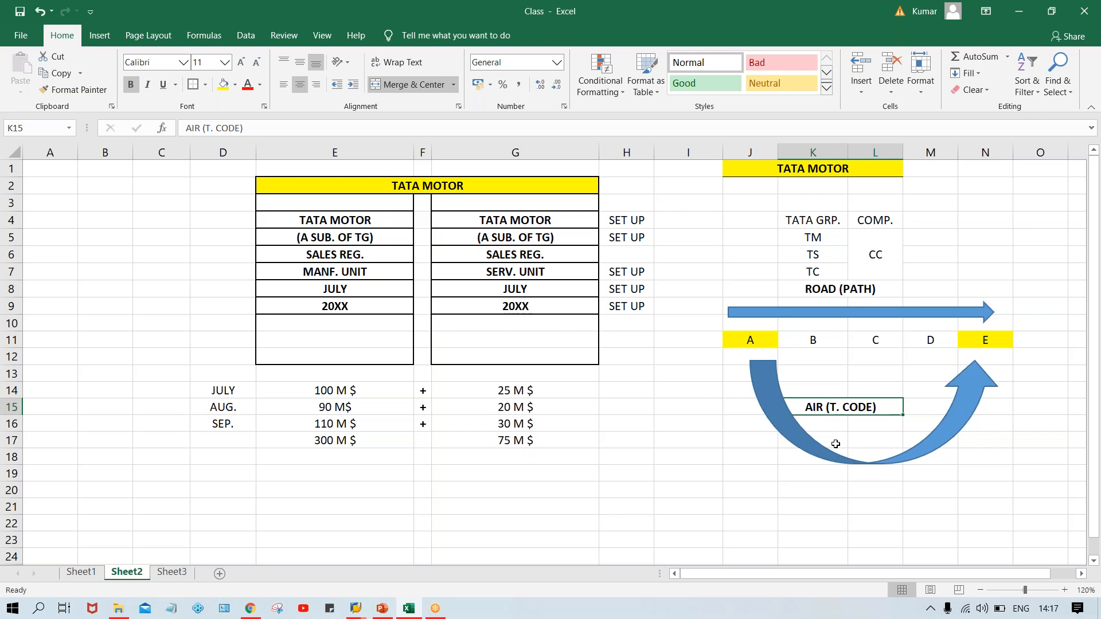
pyautogui.click(826, 472)
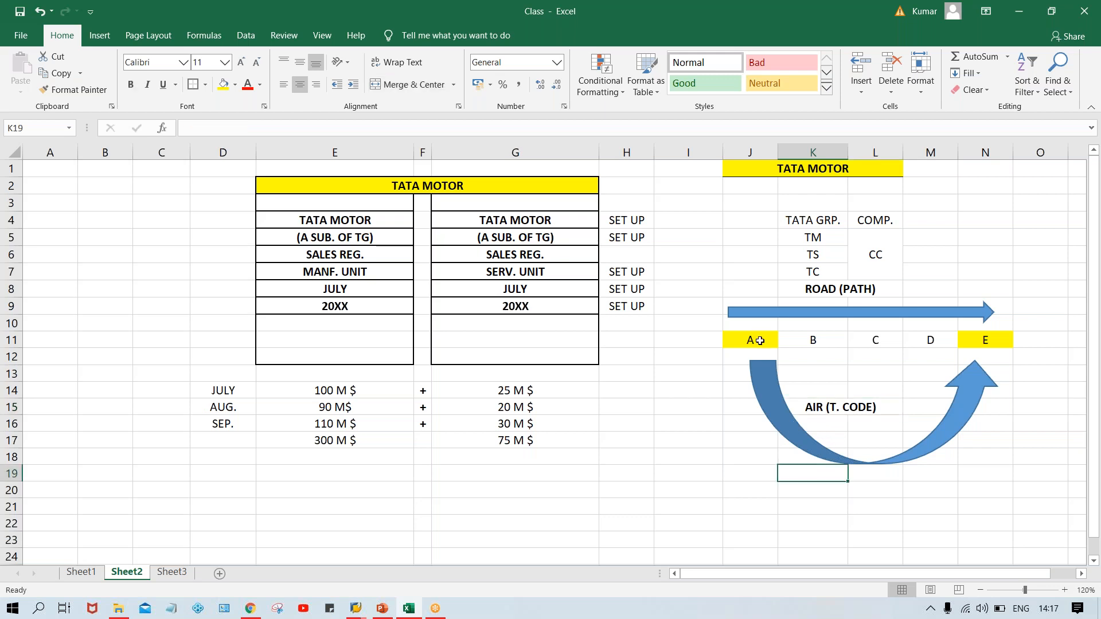
# - Examine the points A to E and compare the ROAD (PATH) and AIR (T. CODE) routes between them
pyautogui.click(761, 340)
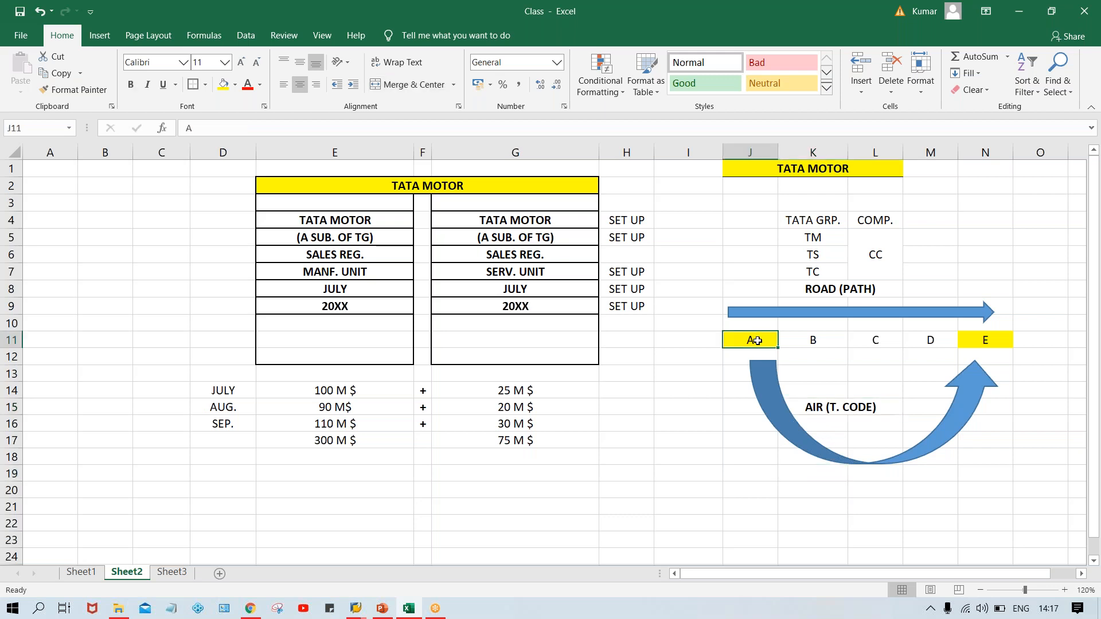
pyautogui.click(803, 341)
pyautogui.click(876, 341)
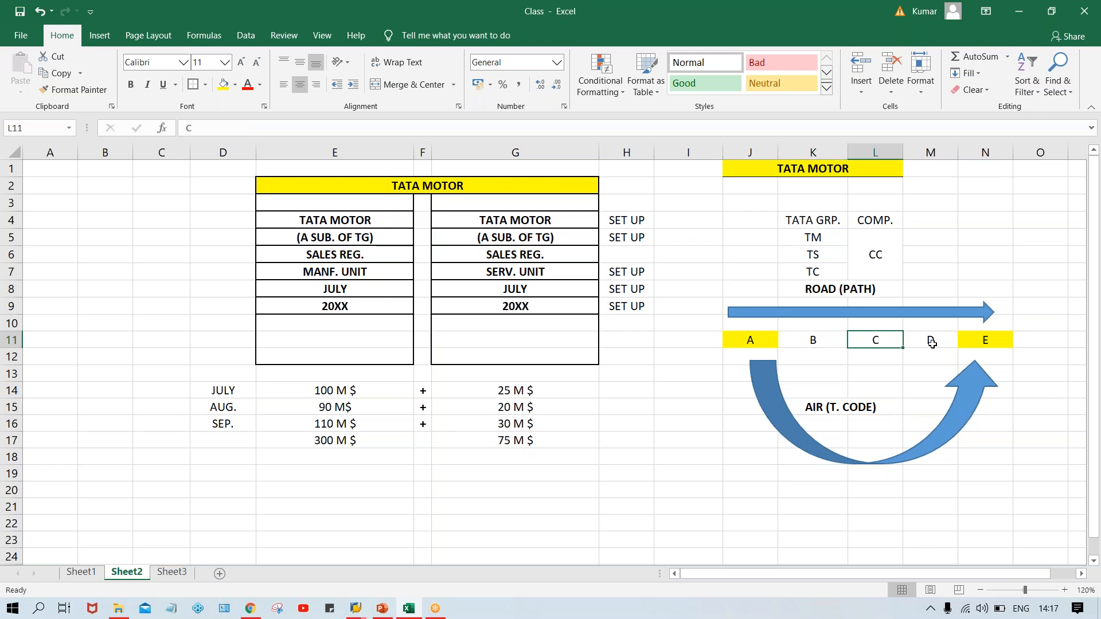
pyautogui.click(932, 342)
pyautogui.click(994, 344)
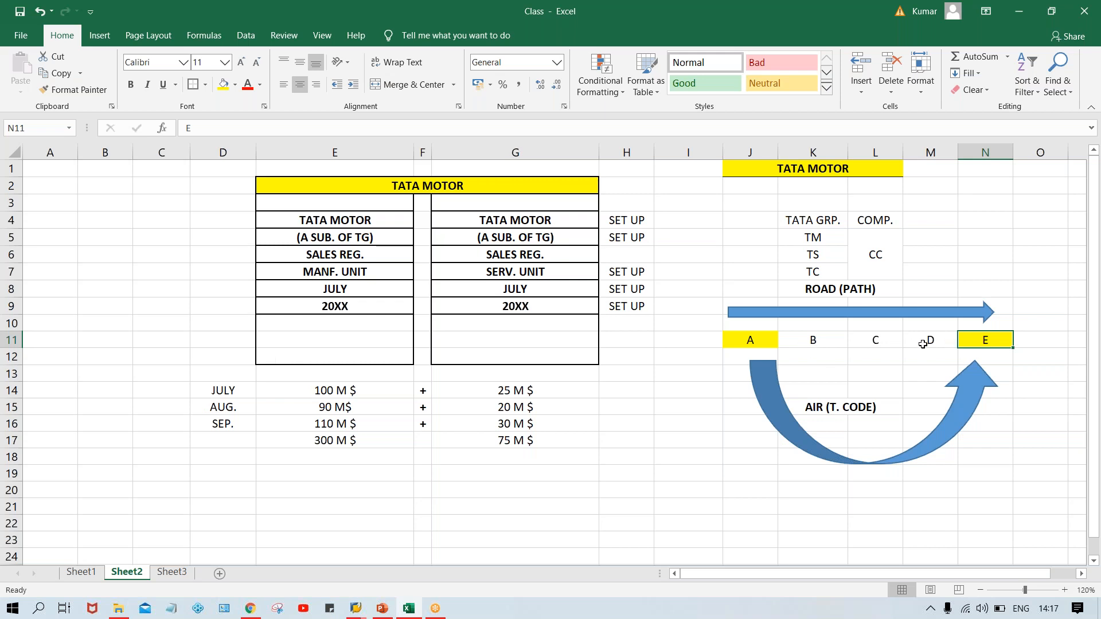
pyautogui.click(867, 290)
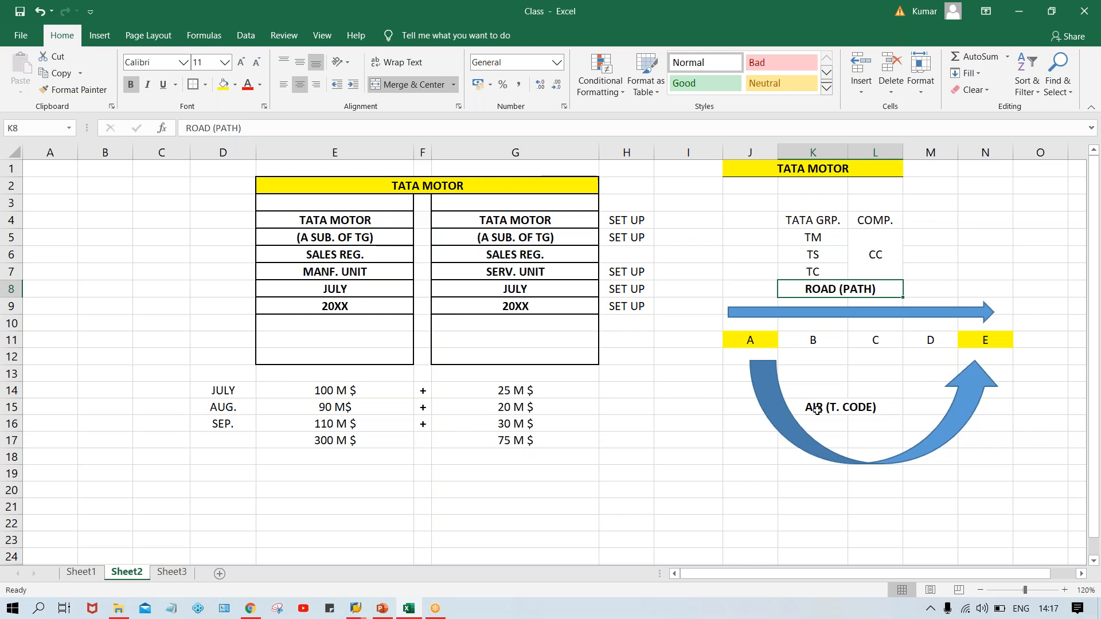
pyautogui.click(849, 410)
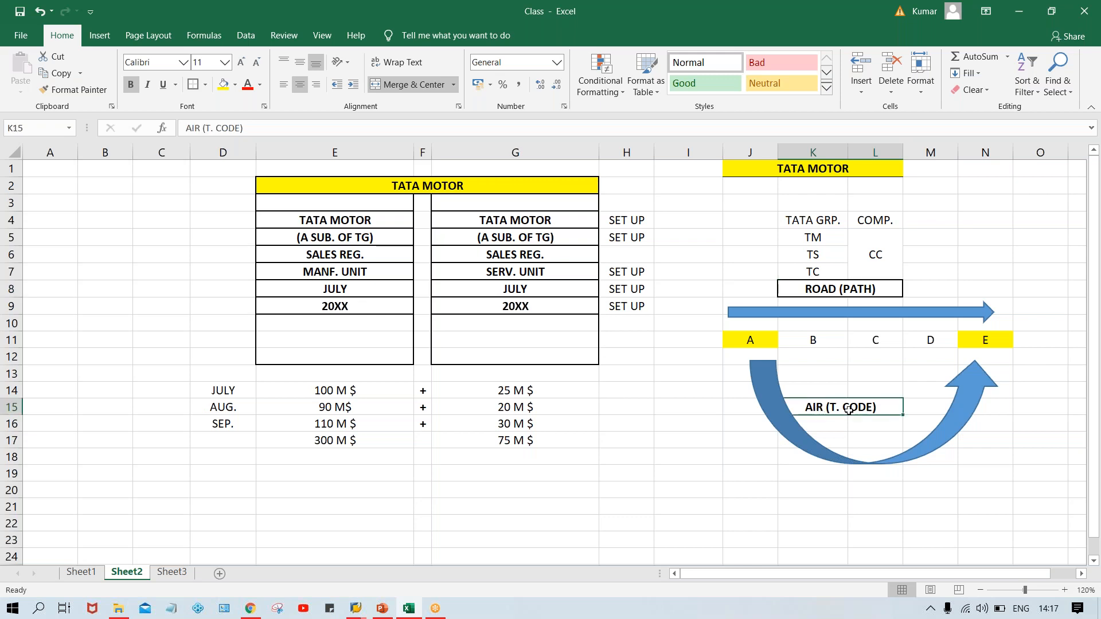
pyautogui.click(781, 487)
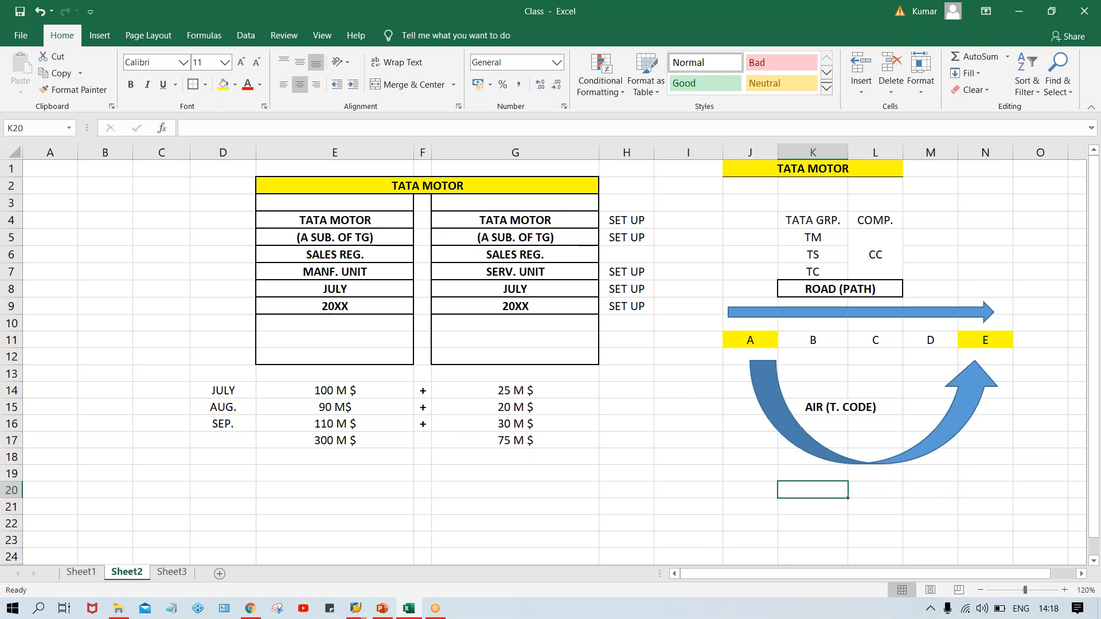
pyautogui.click(538, 222)
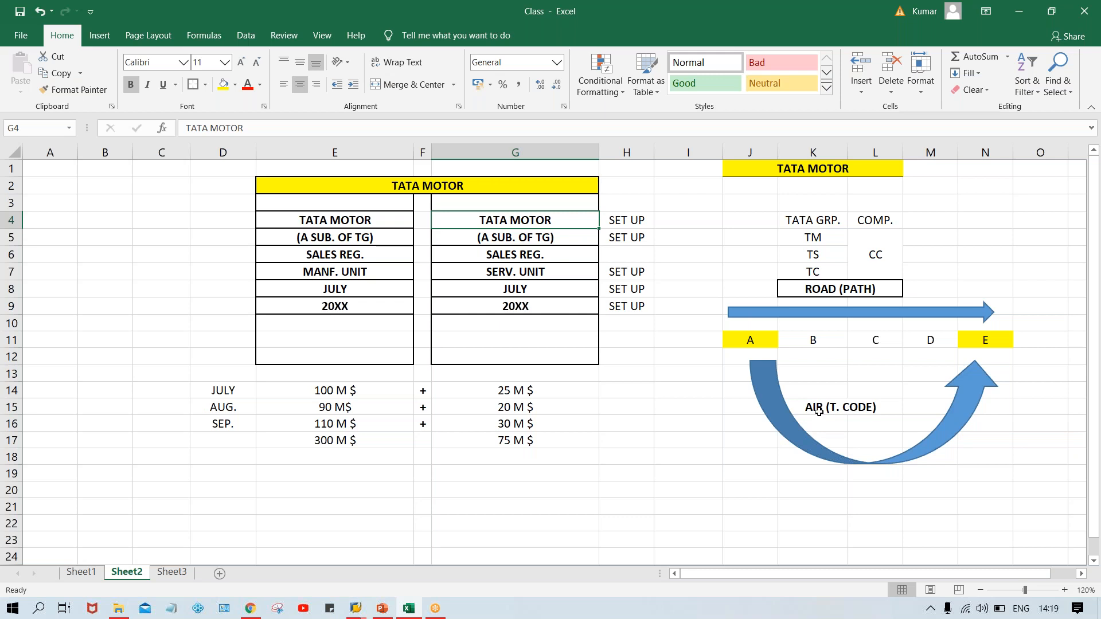
pyautogui.click(759, 340)
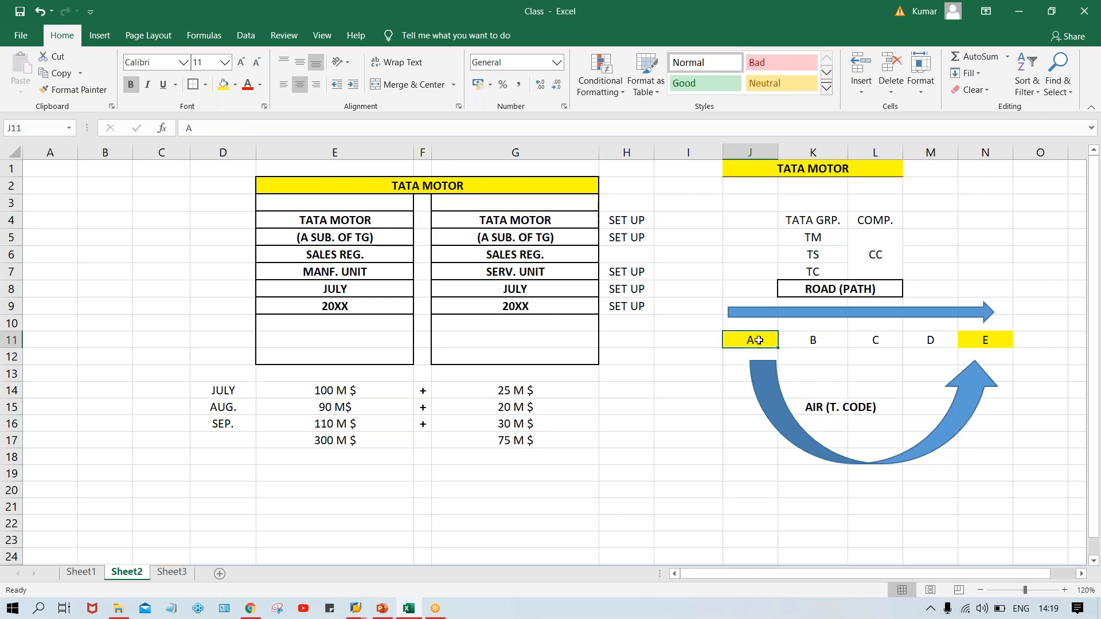
pyautogui.click(814, 341)
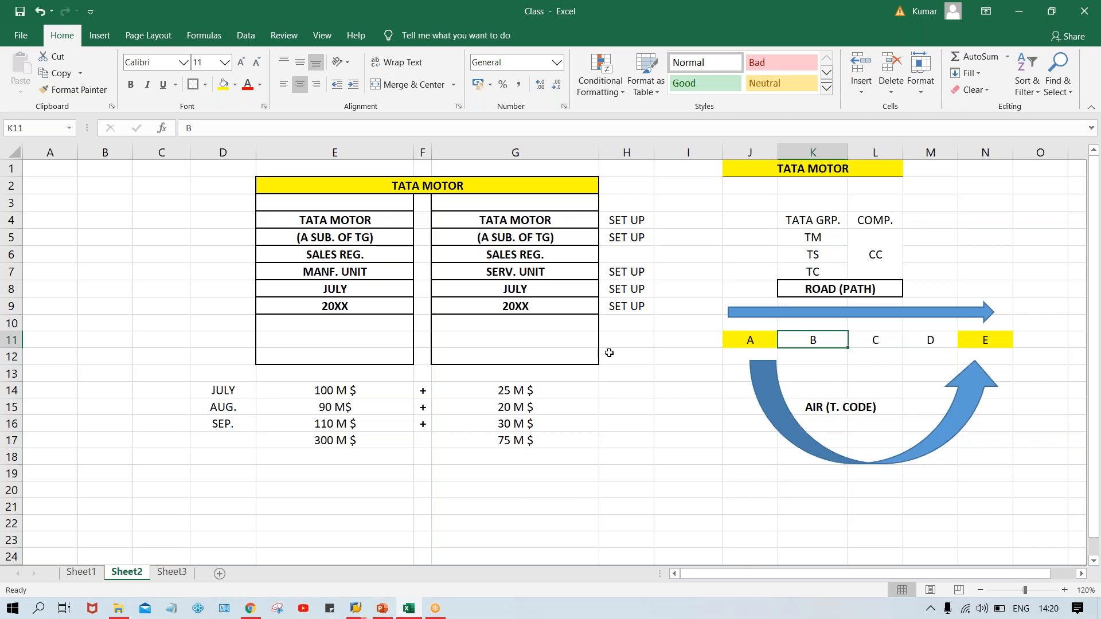
pyautogui.click(626, 354)
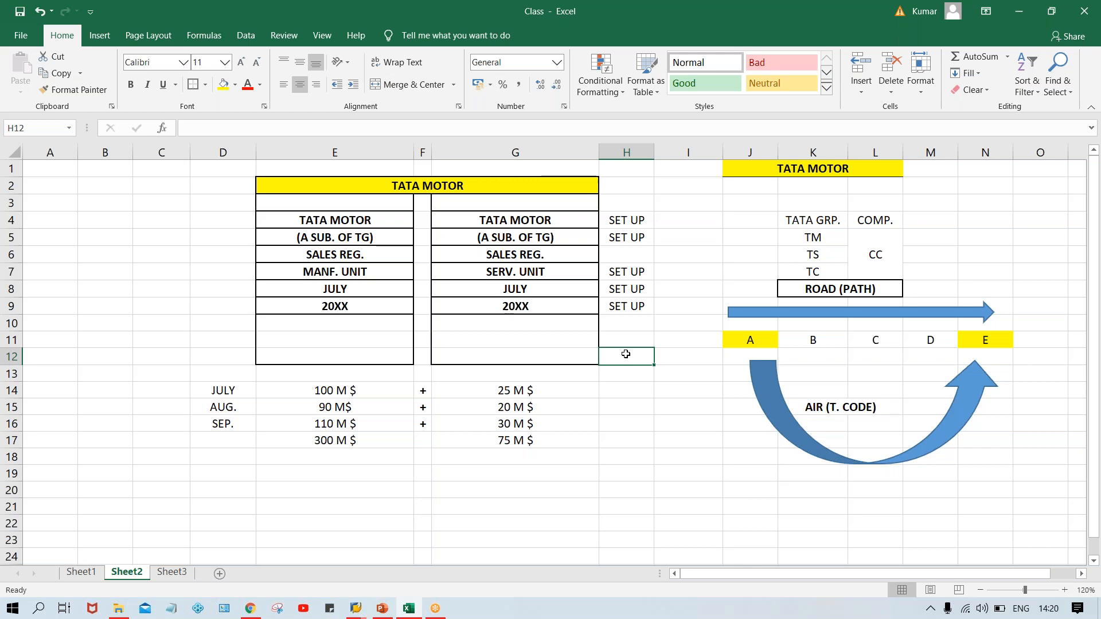
pyautogui.click(633, 446)
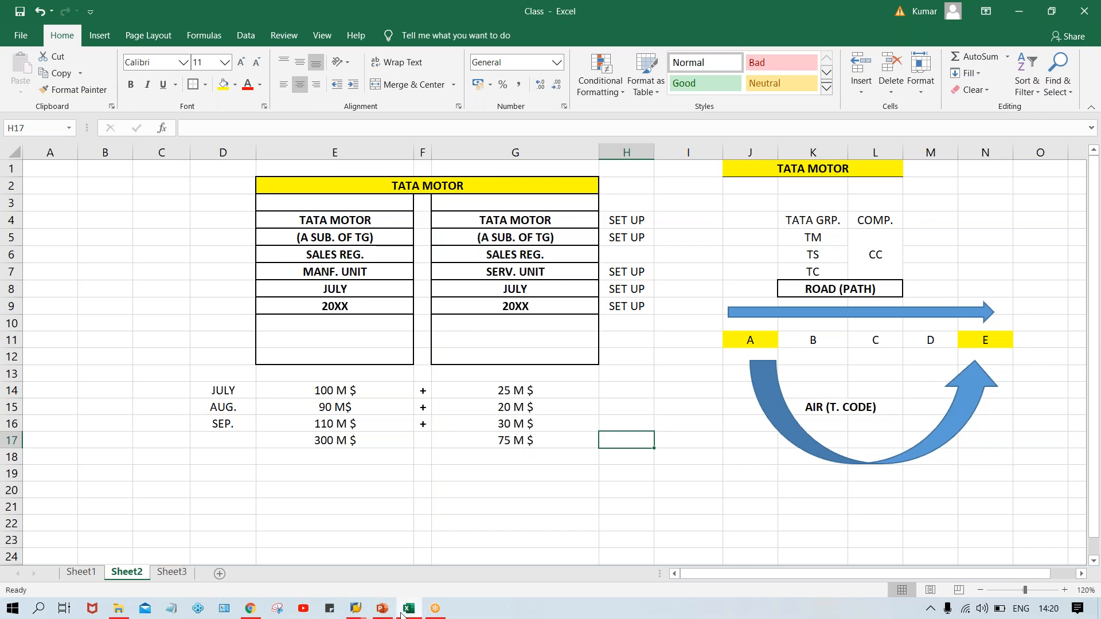
# - Switch to the Enterprise structure presentation in PowerPoint and view slide 3, the Enterprise/Organization's structure chart
pyautogui.click(382, 609)
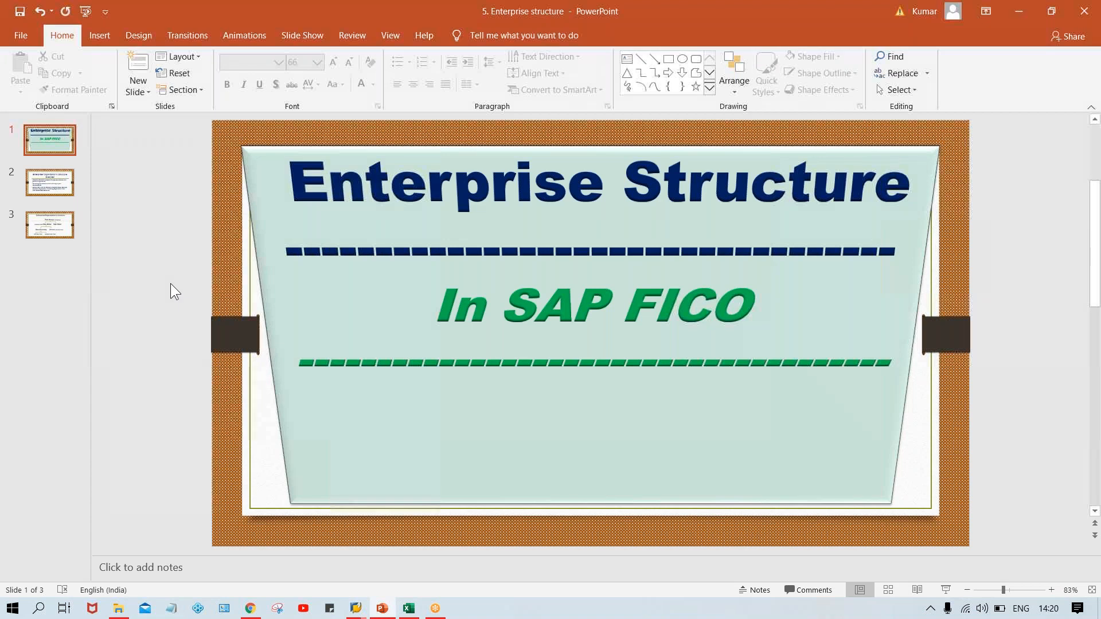
pyautogui.press('Down')
pyautogui.press('Down')
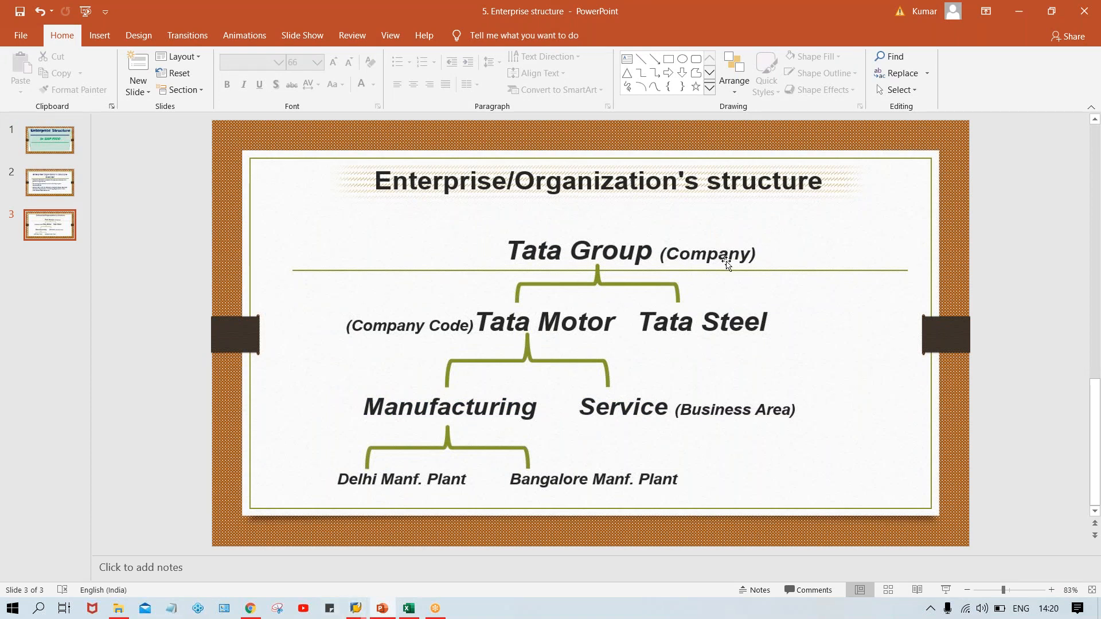
# - Switch to the SAP Easy Access session, run transaction SPRO and display the SAP Reference IMG
pyautogui.click(356, 609)
pyautogui.click(458, 552)
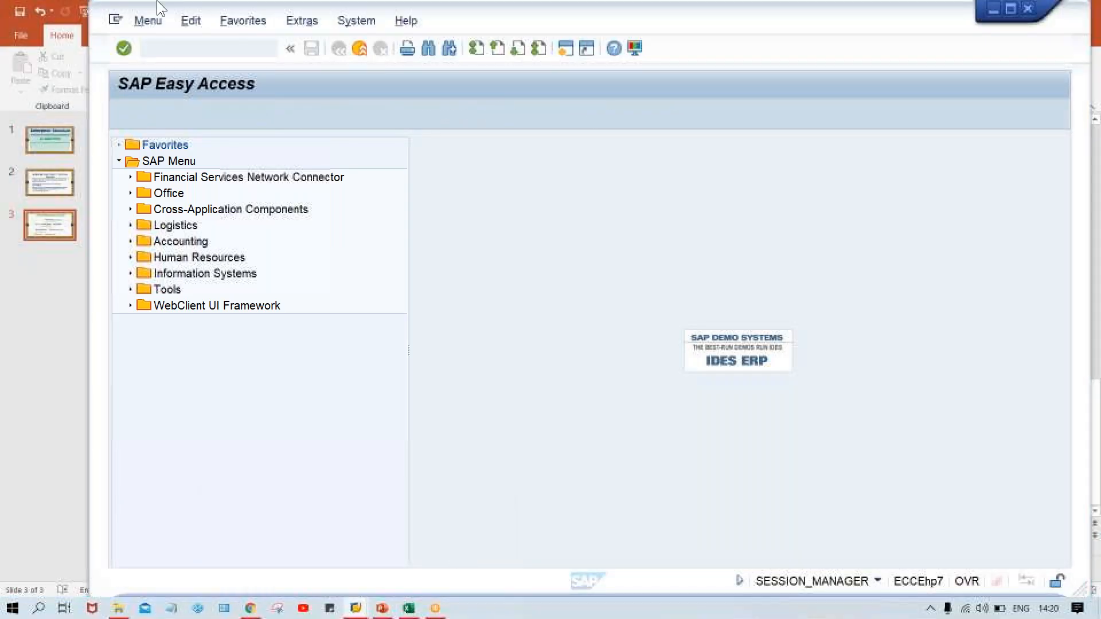
pyautogui.click(173, 47)
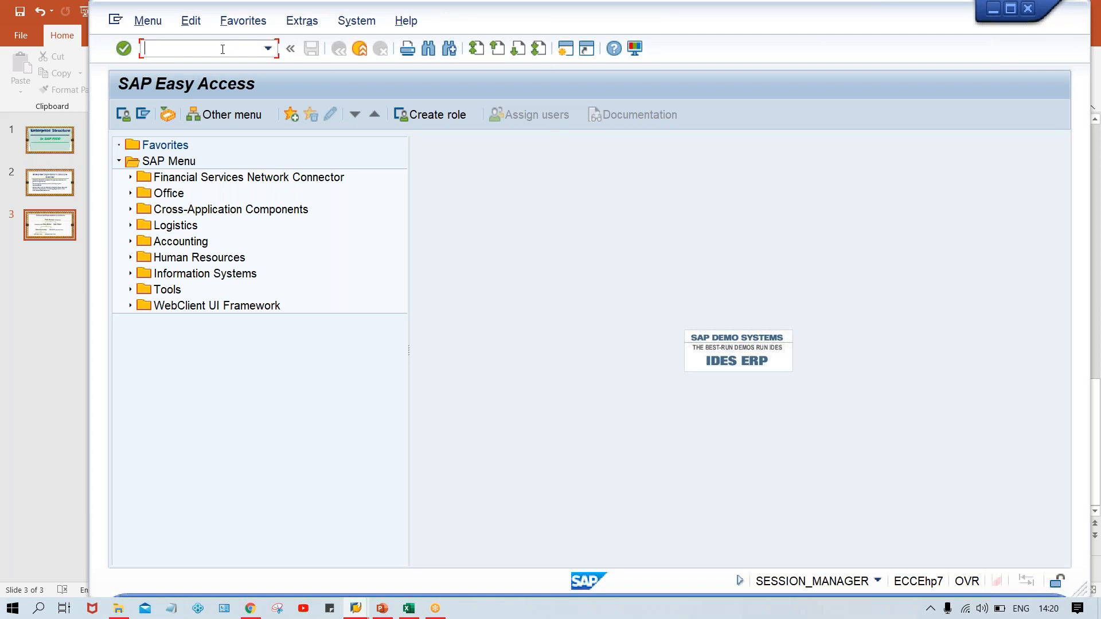
pyautogui.write('SPRO')
pyautogui.press('Return')
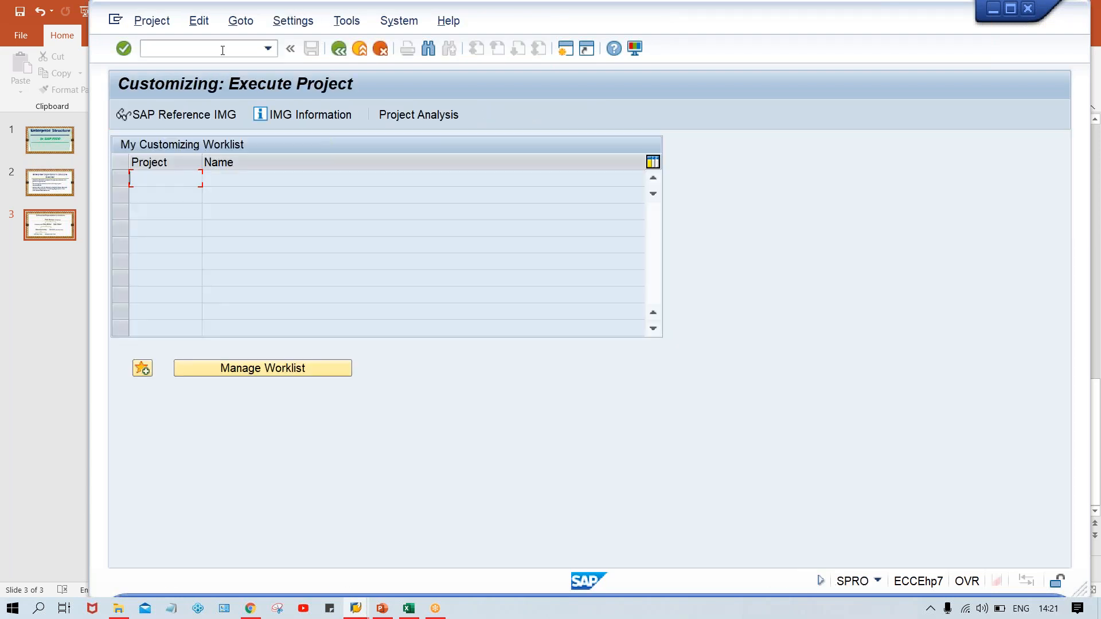
pyautogui.click(191, 115)
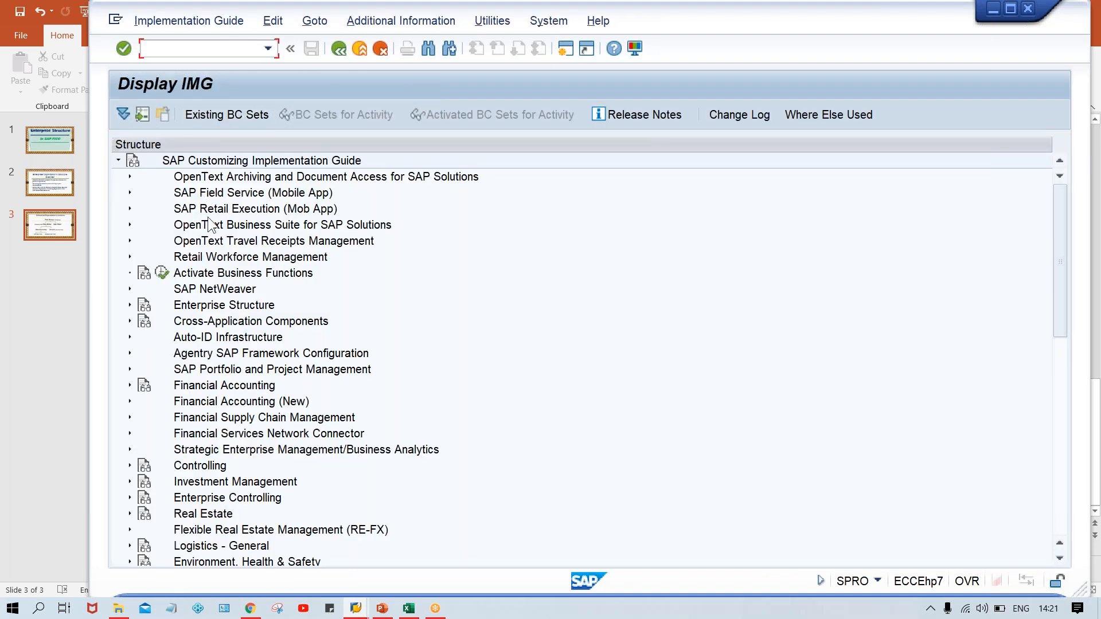
# - Expand Enterprise Structure, Definition and Financial Accounting in the implementation guide and execute the Define company activity
pyautogui.click(233, 313)
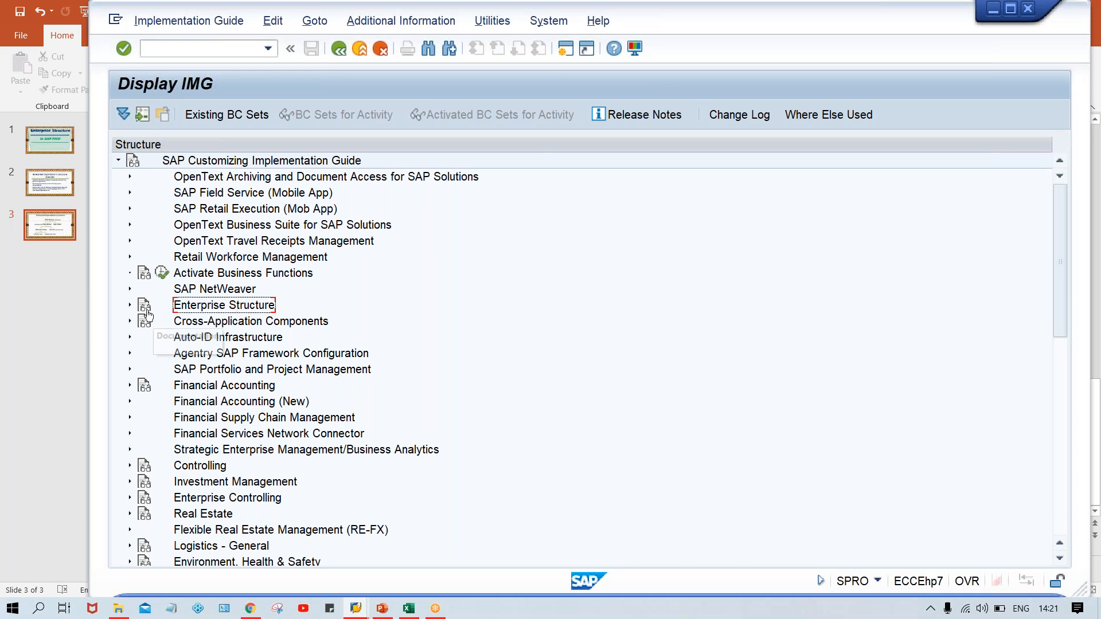
pyautogui.click(130, 306)
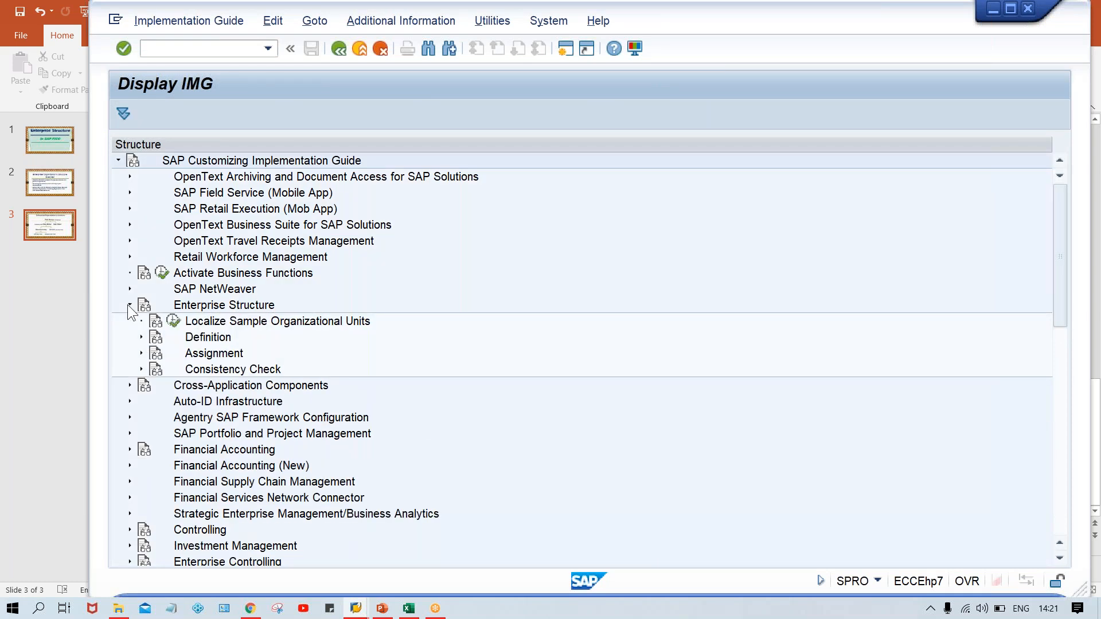
pyautogui.click(141, 337)
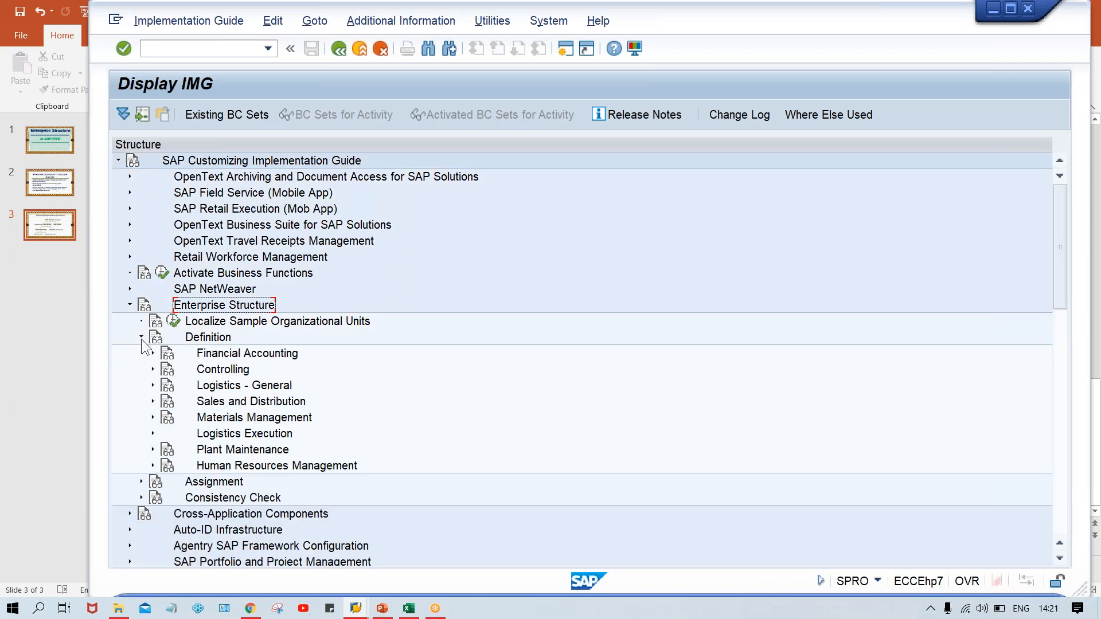
pyautogui.click(153, 353)
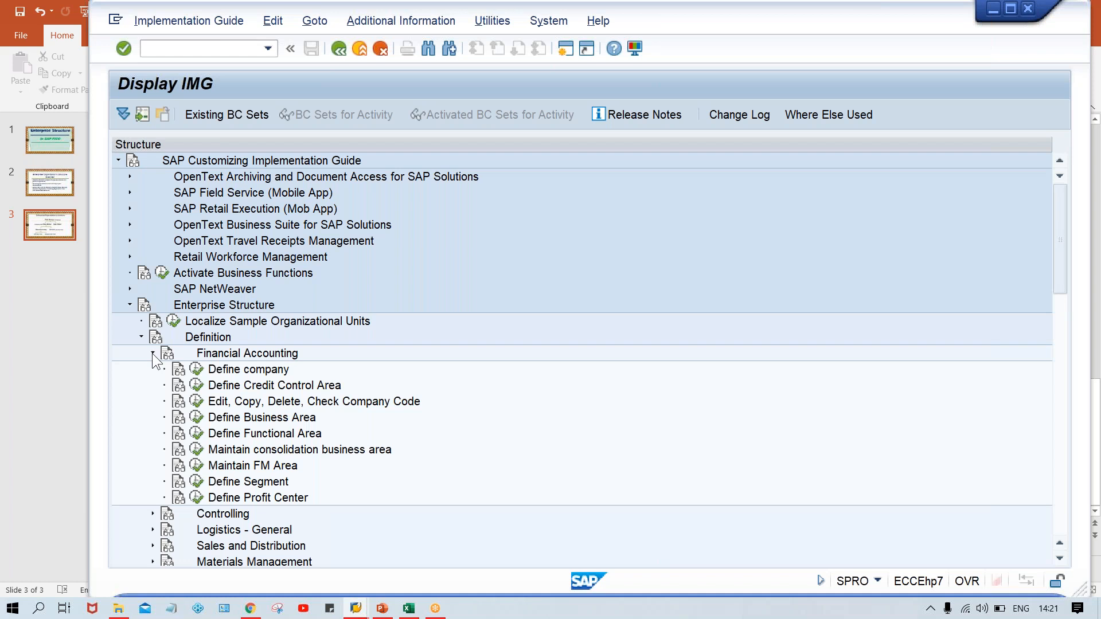
pyautogui.click(267, 372)
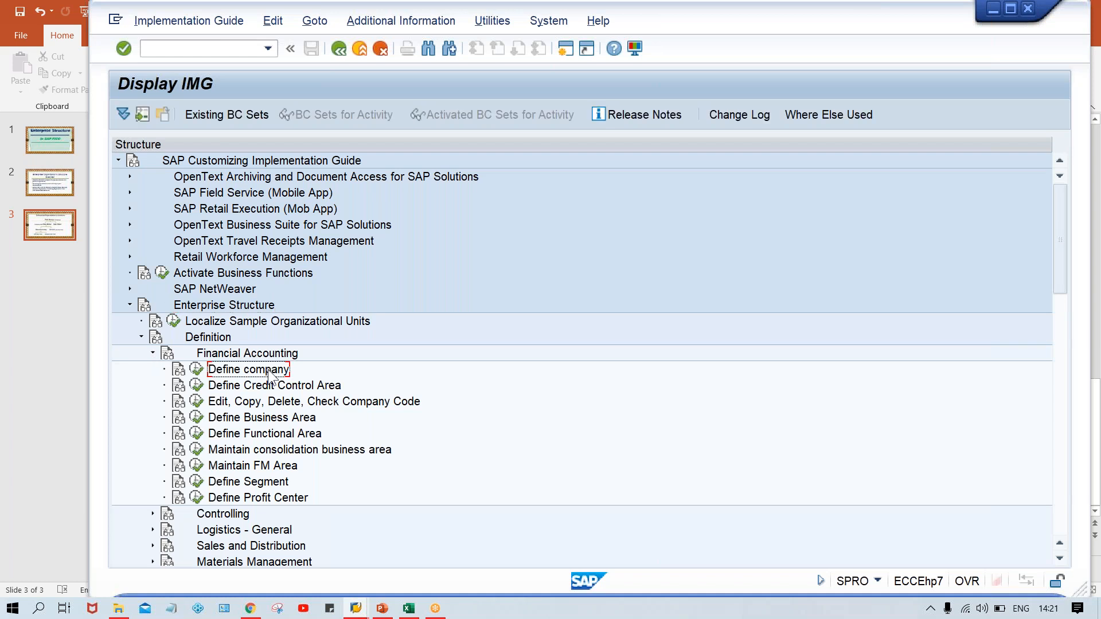
pyautogui.click(198, 373)
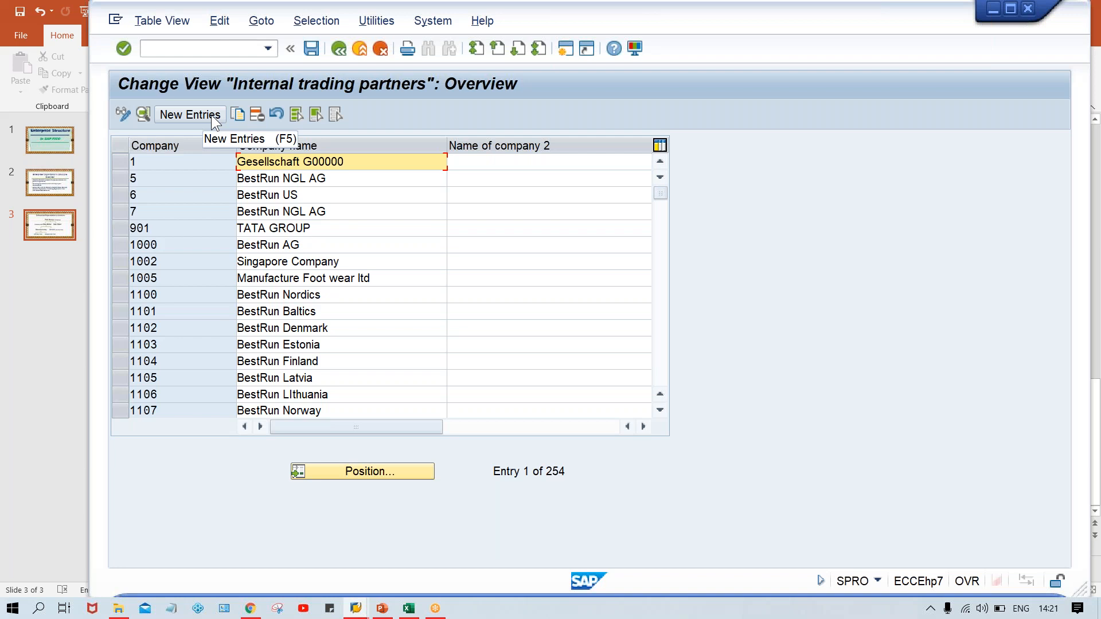
# - Open a second SAP session and return to the Internal trading partners overview in the first one
pyautogui.click(565, 50)
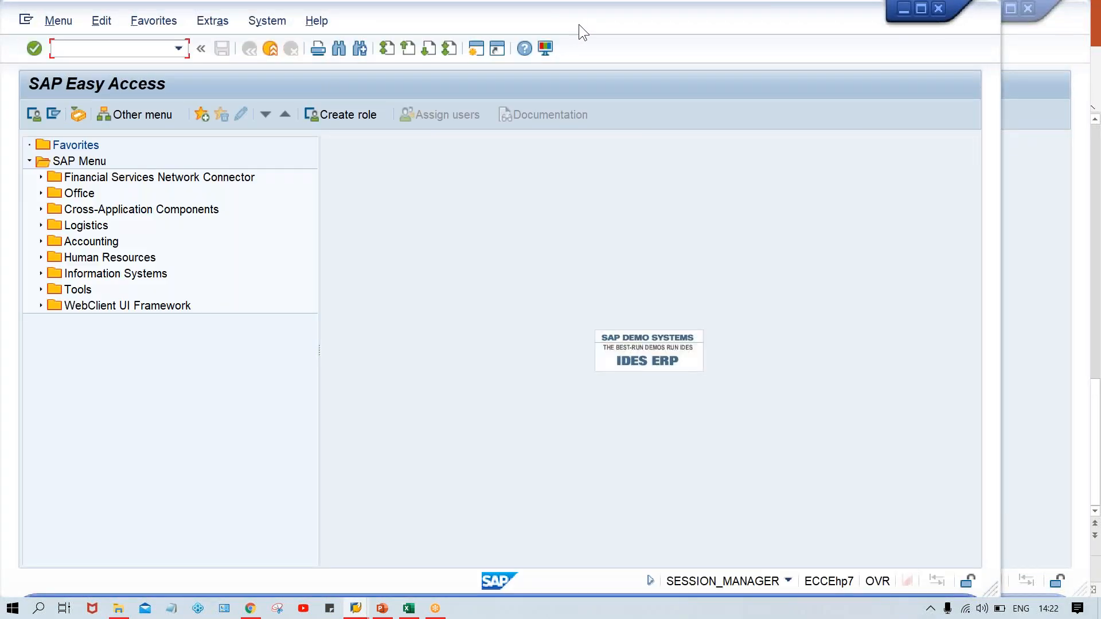
pyautogui.moveTo(580, 24); pyautogui.dragTo(669, 24)
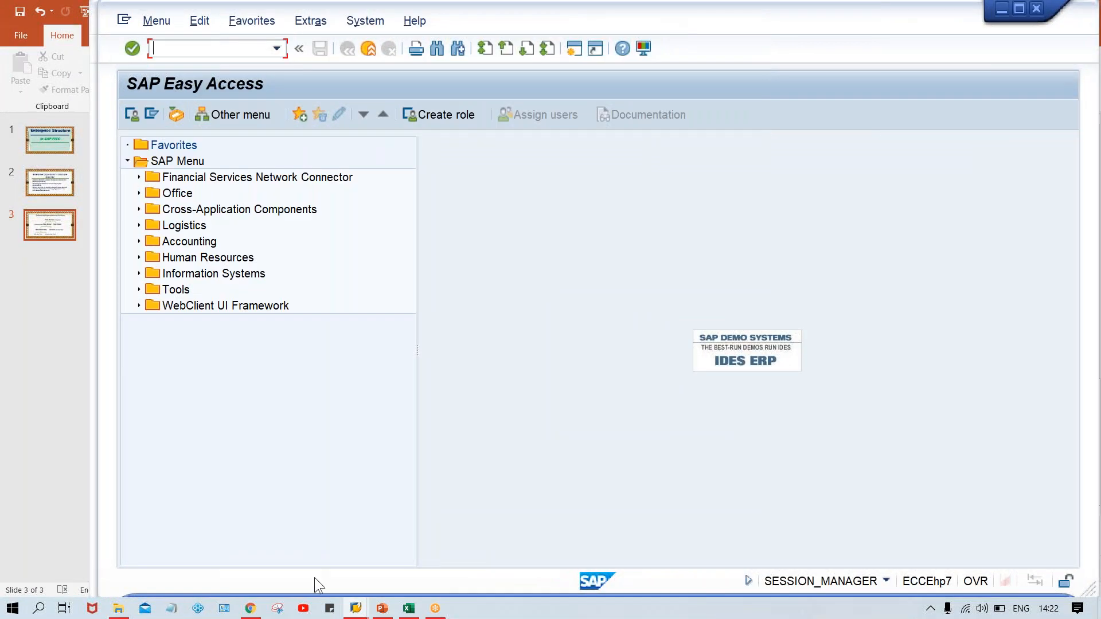
pyautogui.click(356, 608)
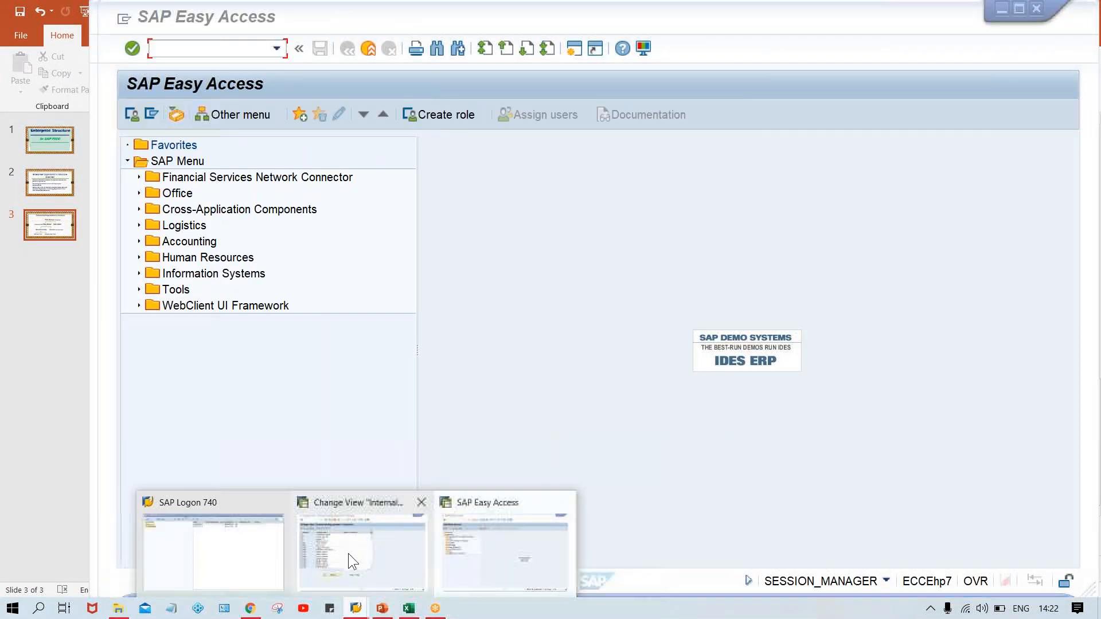
pyautogui.click(348, 553)
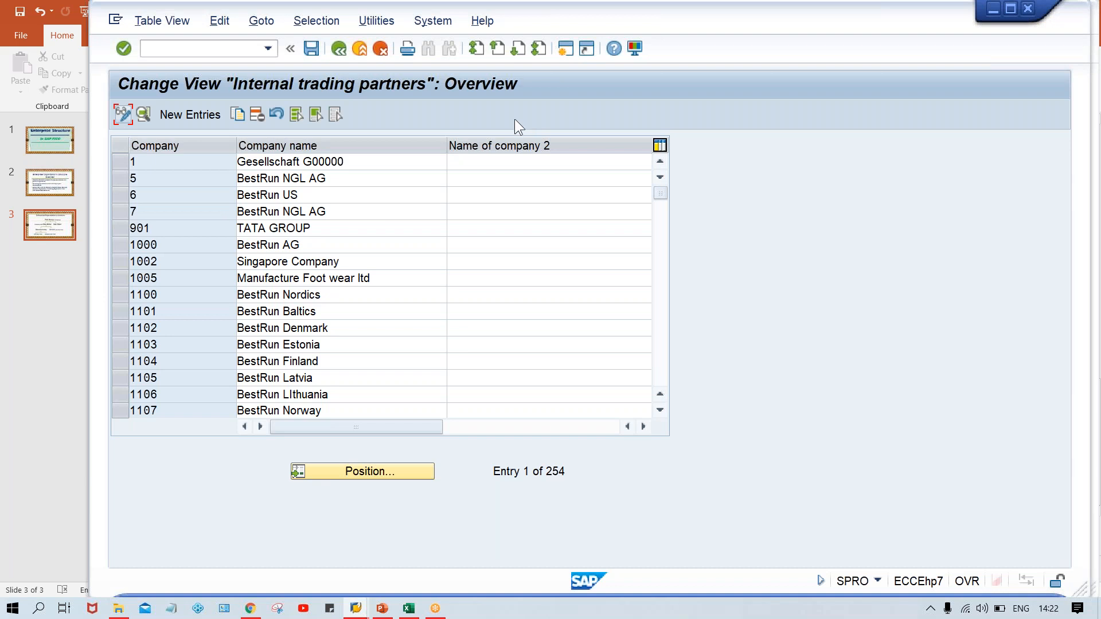
# - Leave the trading partners overview in the first SAP session, switch to the second session and run transaction OX15
pyautogui.click(339, 50)
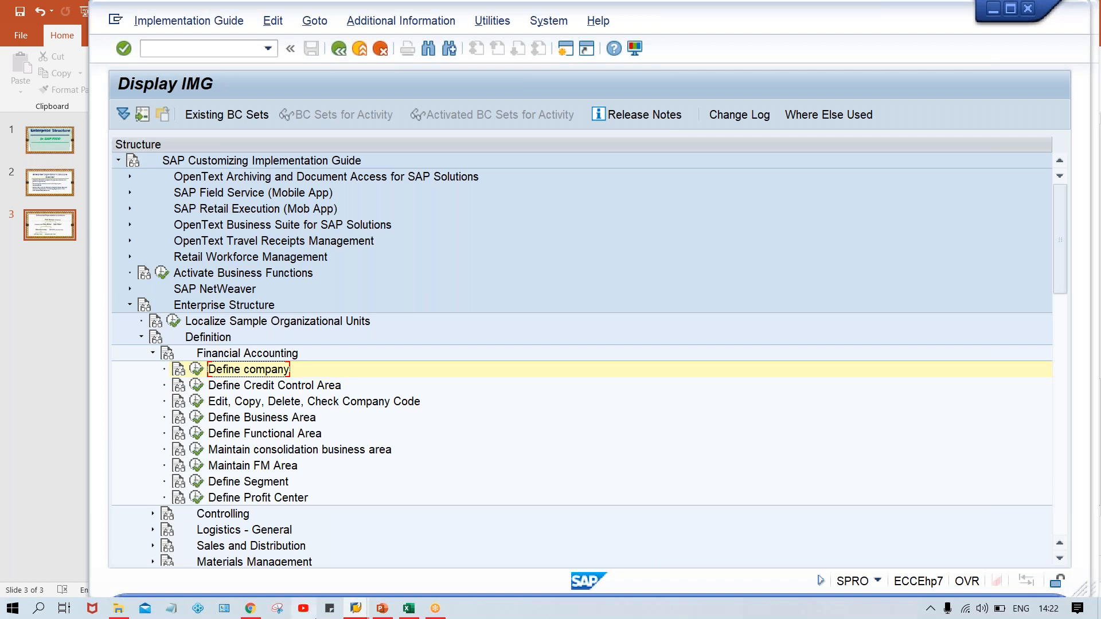
pyautogui.click(354, 610)
pyautogui.click(489, 562)
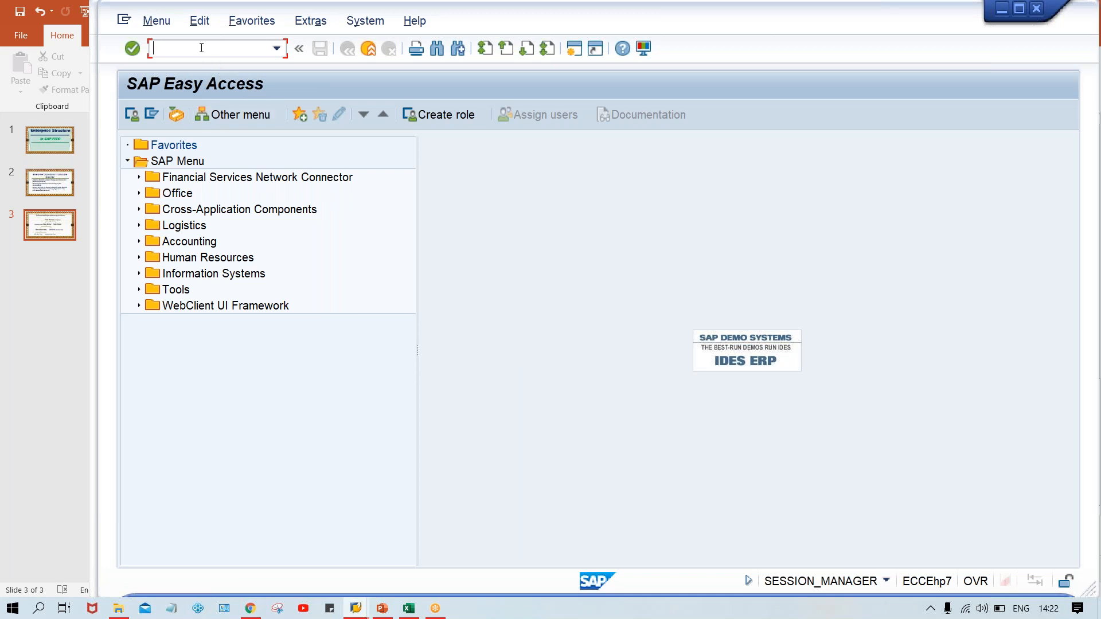
pyautogui.write('OX15')
pyautogui.press('Return')
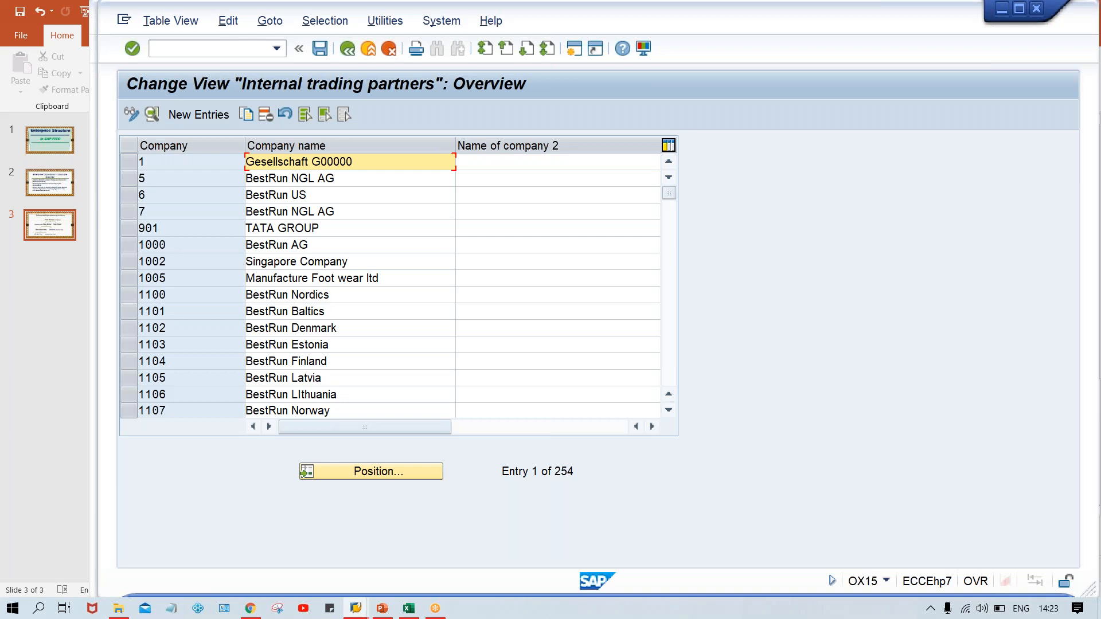
pyautogui.click(210, 49)
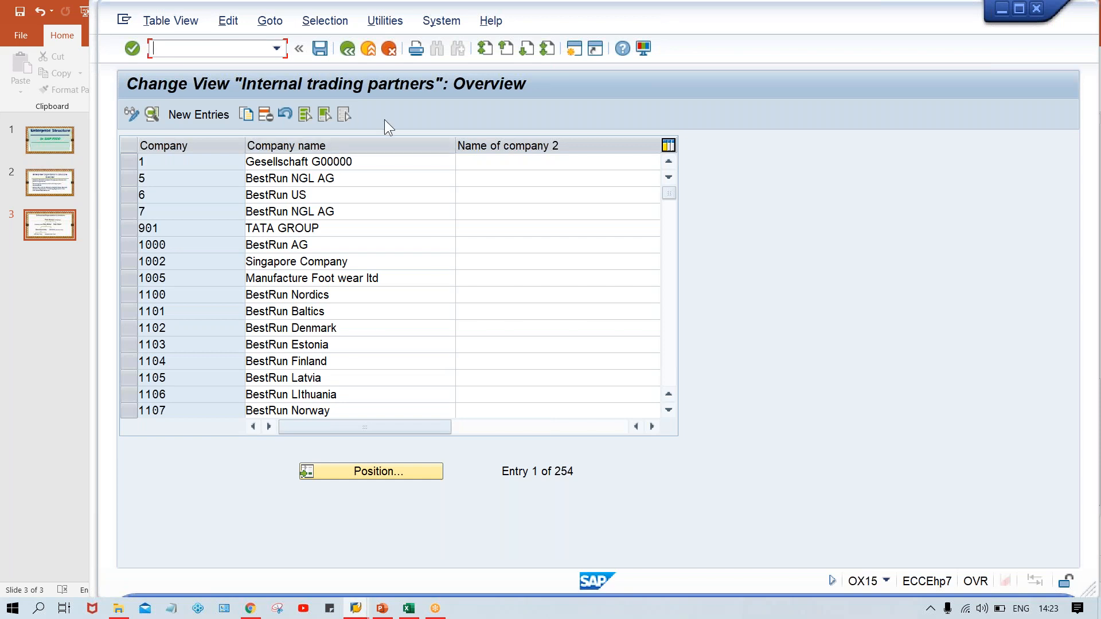
# - Create a new company entry with company ID TTGRP and company name TATA GROUP
pyautogui.click(212, 114)
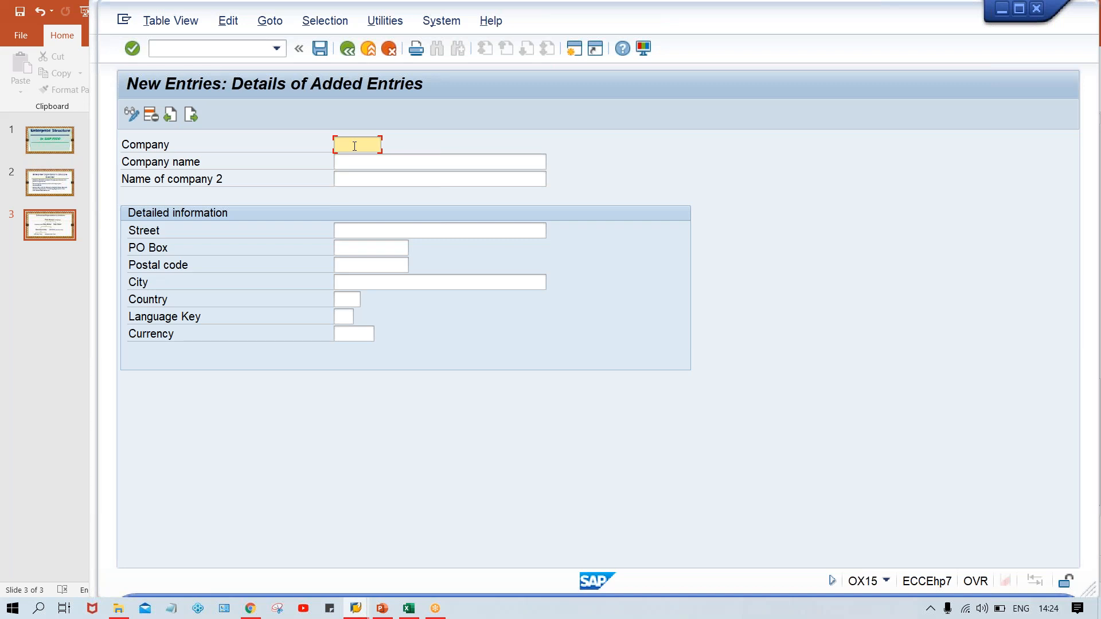
pyautogui.write('TT')
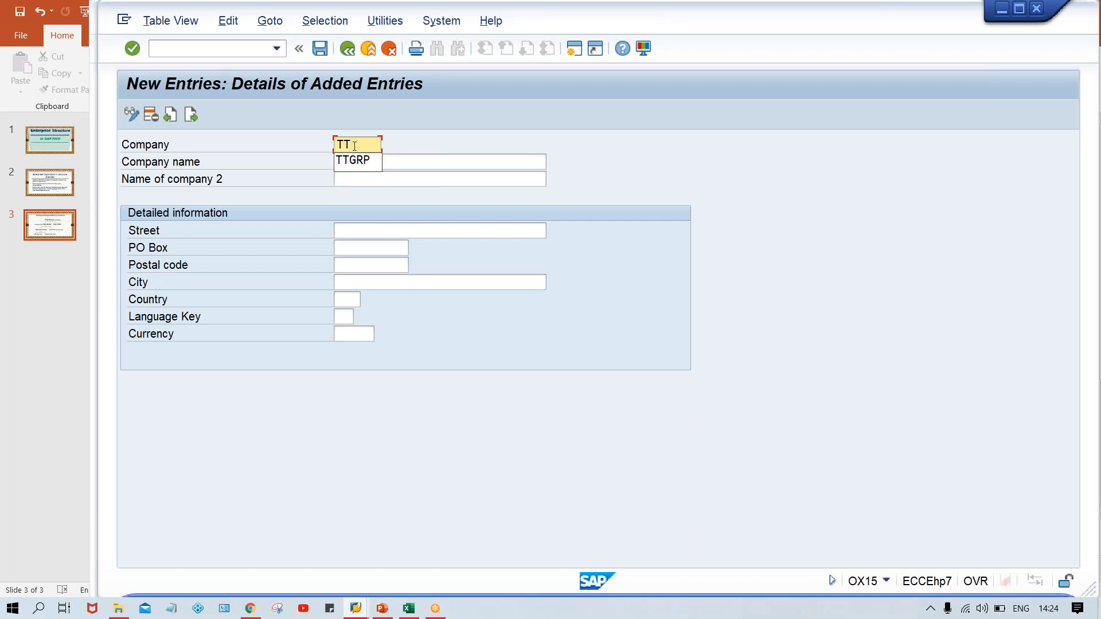
pyautogui.write('GRP')
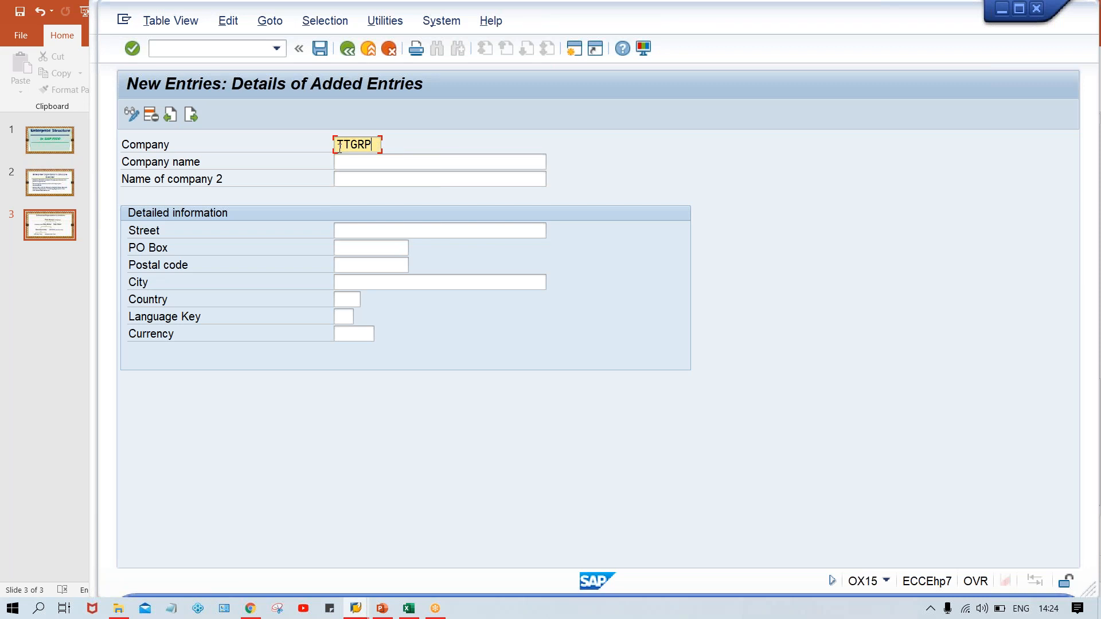
pyautogui.click(383, 161)
pyautogui.write('TA')
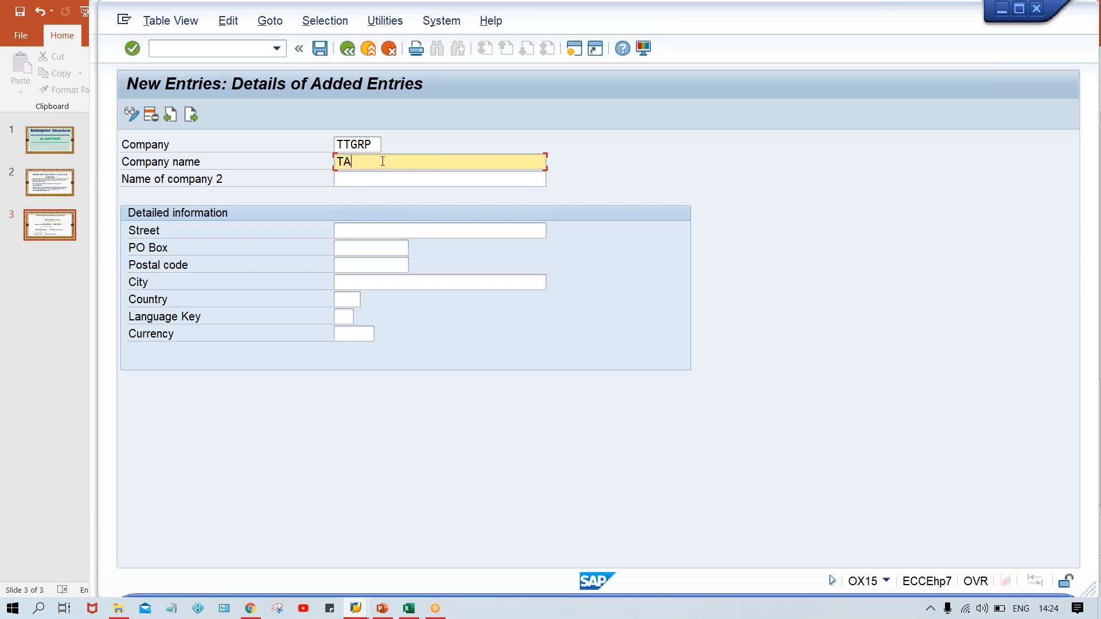
pyautogui.write('TA GROUP')
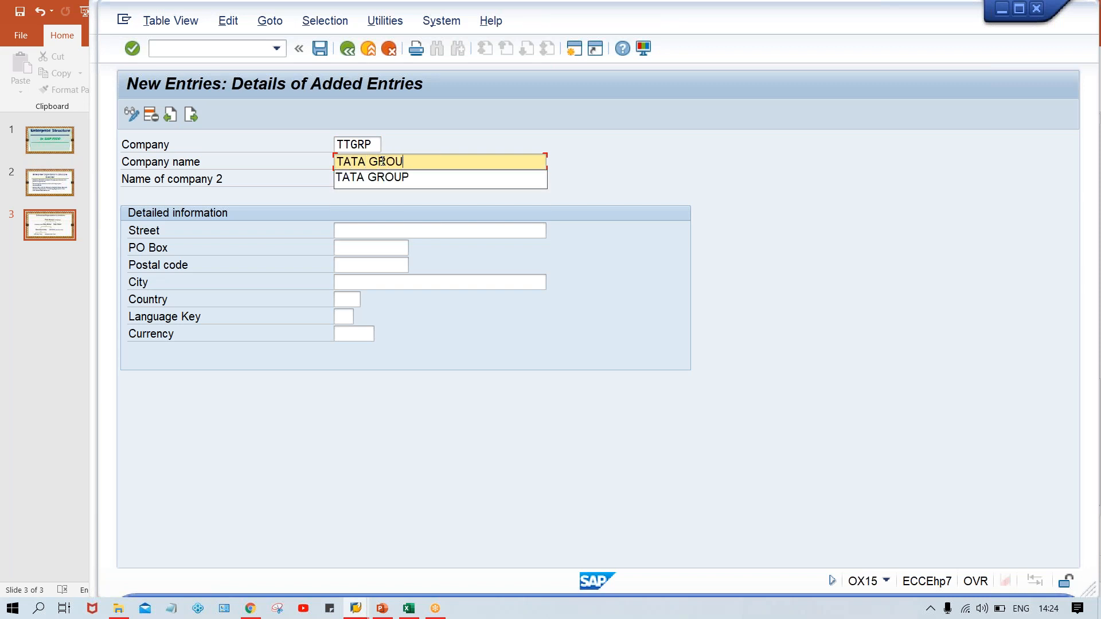
# - Fill in the company's street, PO box and postal code, and set the city to NEW DELHI and the country to IN
pyautogui.click(353, 227)
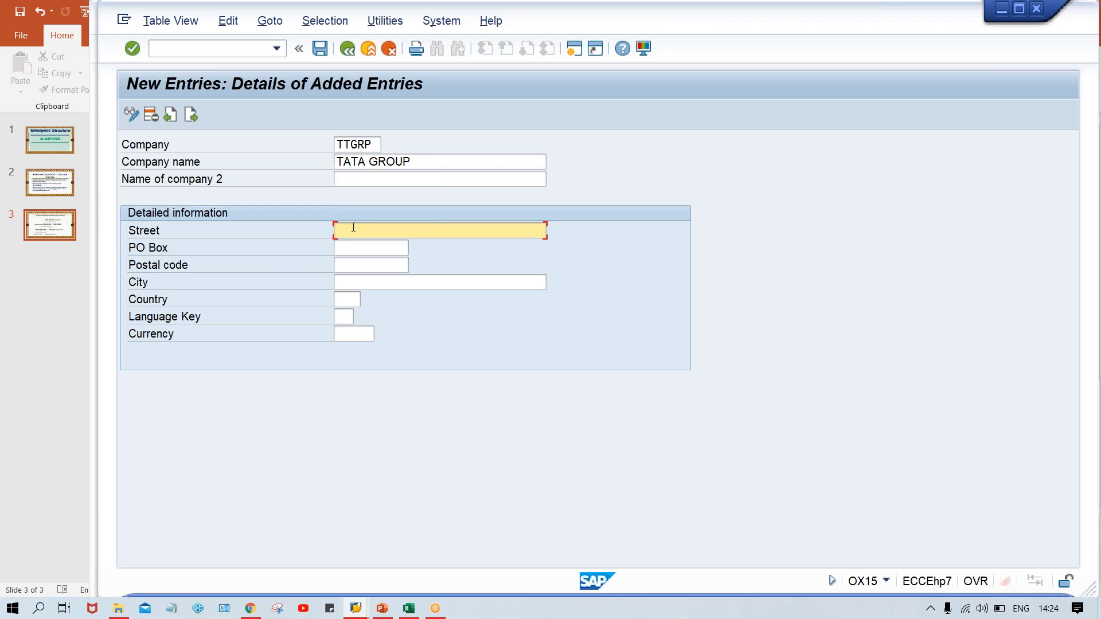
pyautogui.click(353, 228)
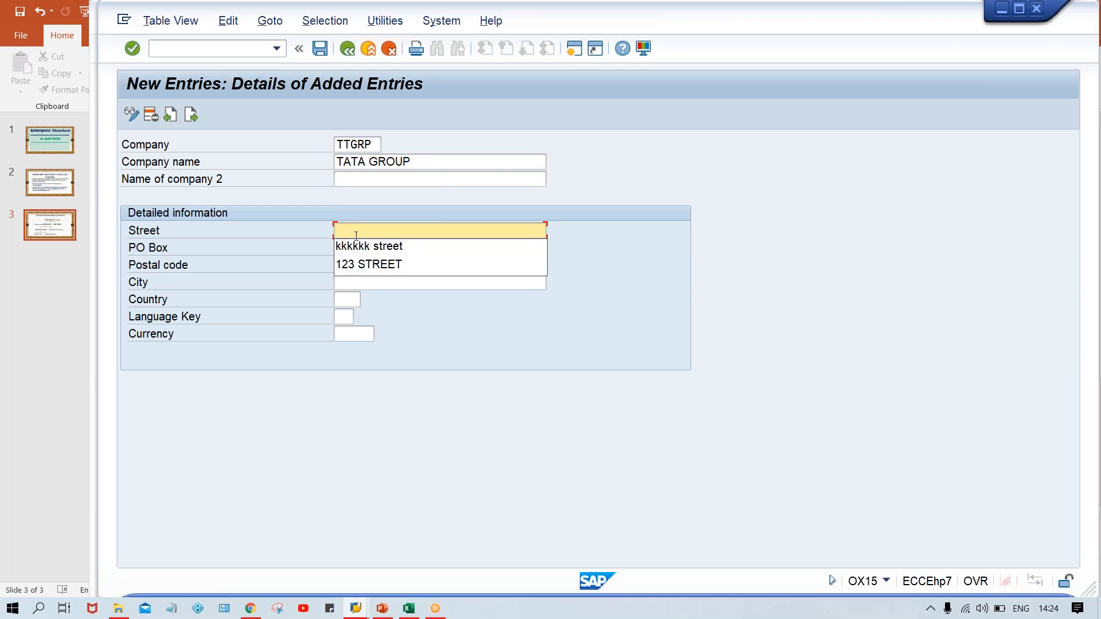
pyautogui.click(374, 264)
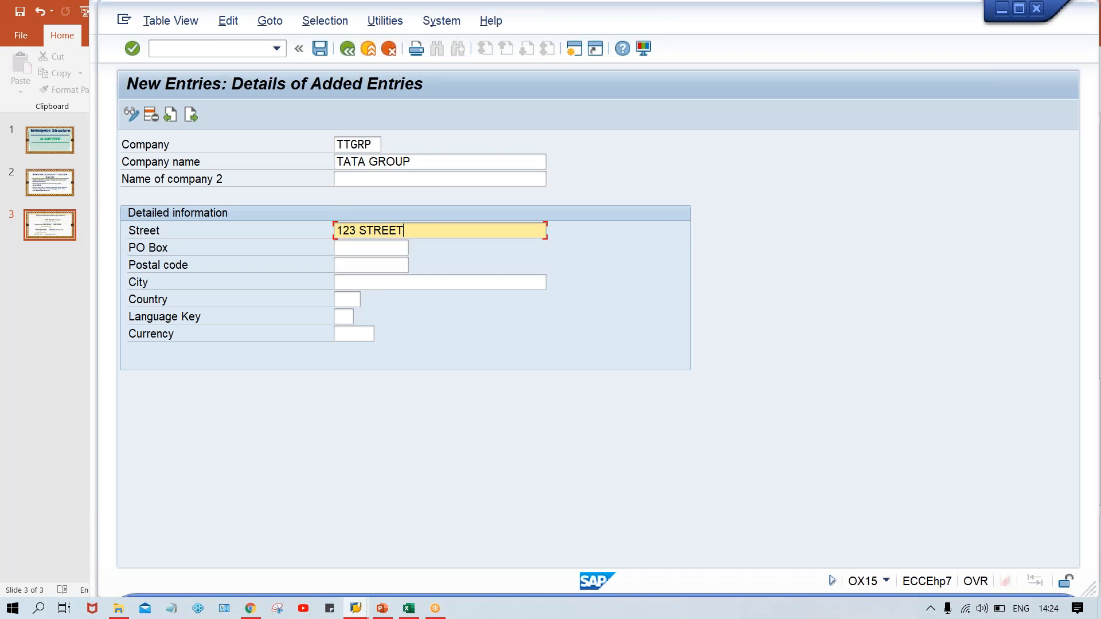
pyautogui.click(339, 248)
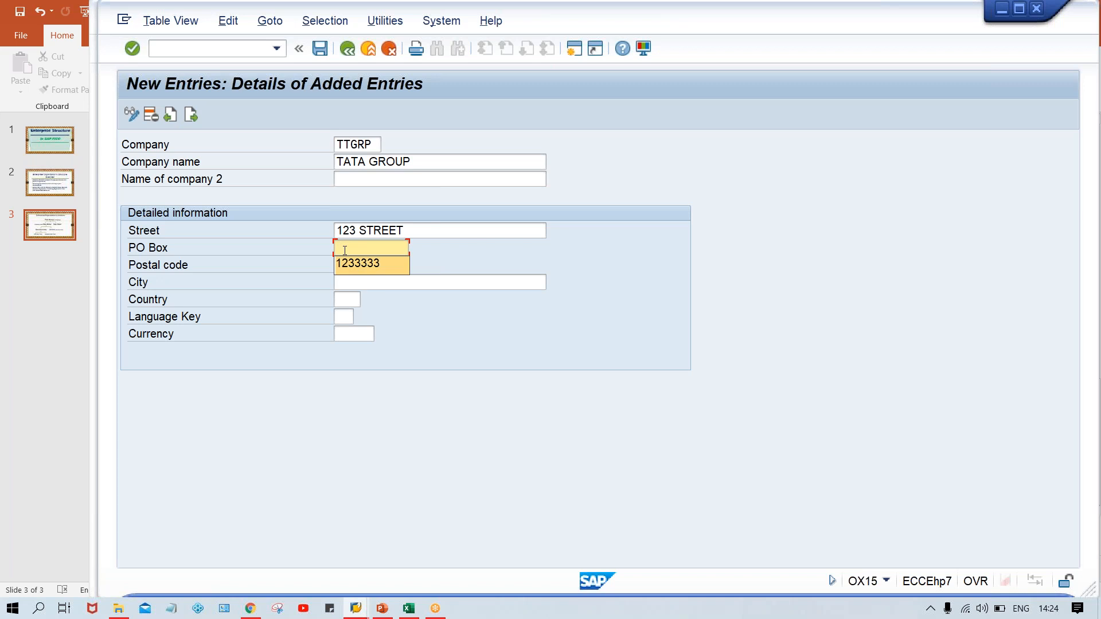
pyautogui.press('Tab')
pyautogui.press('Down')
pyautogui.press('Tab')
pyautogui.press('Down')
pyautogui.press('Down')
pyautogui.press('Tab')
pyautogui.press('Down')
pyautogui.press('Tab')
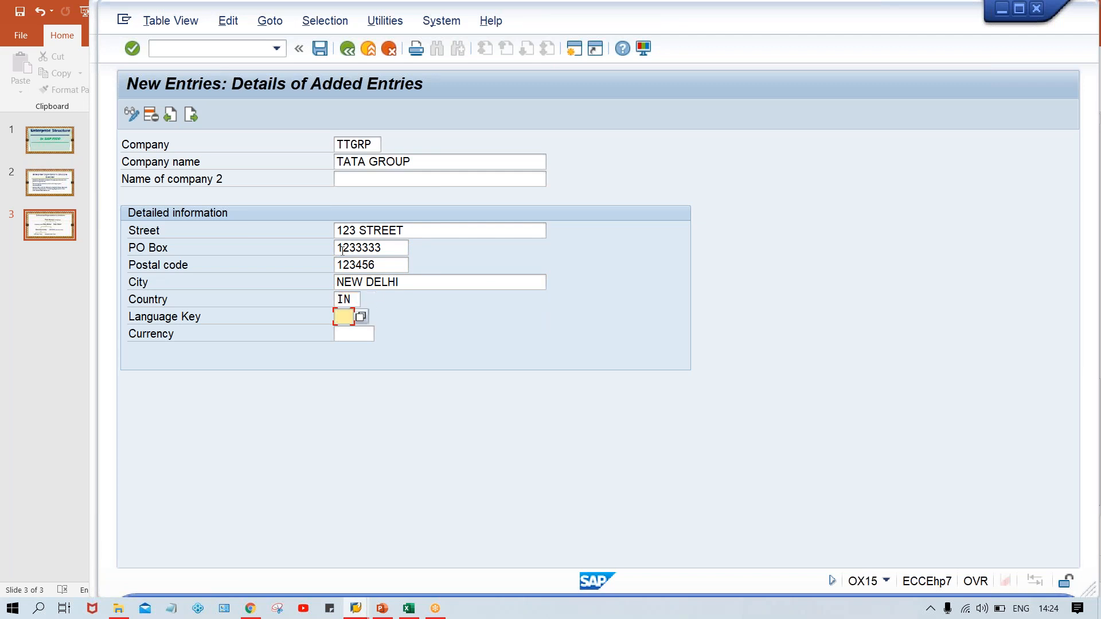
# - Set the company's language key to EN and currency to INR, and save the entry
pyautogui.write('EN')
pyautogui.press('Tab')
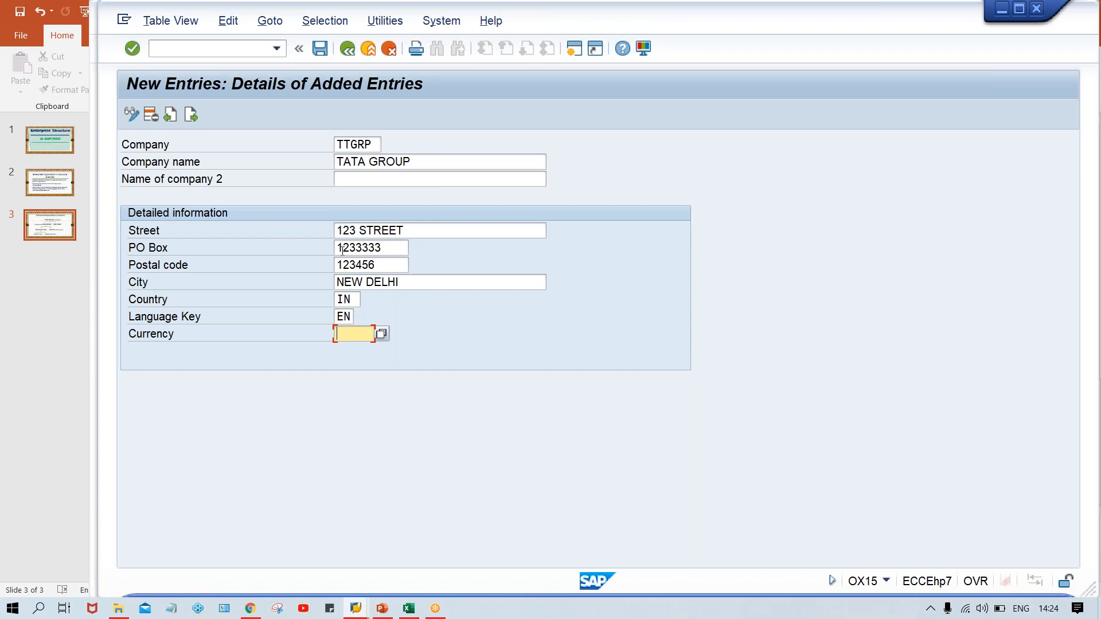
pyautogui.write('I')
pyautogui.press('Down')
pyautogui.press('Return')
pyautogui.click(471, 231)
pyautogui.hotkey('ctrl', 's')
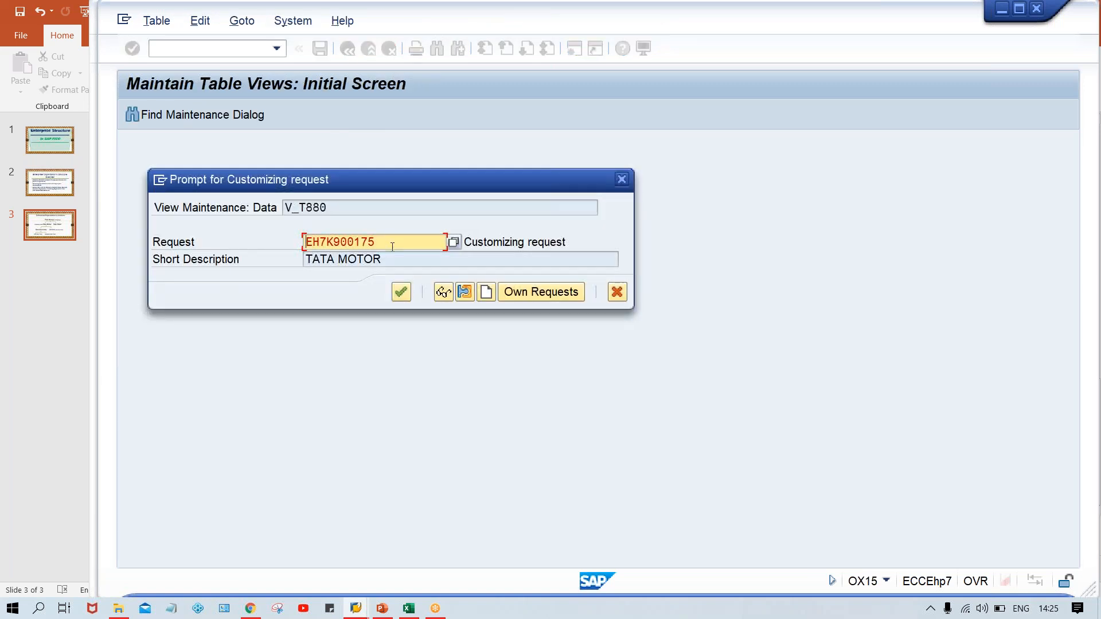
# - Replace the proposed customizing request with a new one described as TATA MOTOR and save the company entry to it
pyautogui.moveTo(389, 245); pyautogui.dragTo(306, 242)
pyautogui.press('BackSpace')
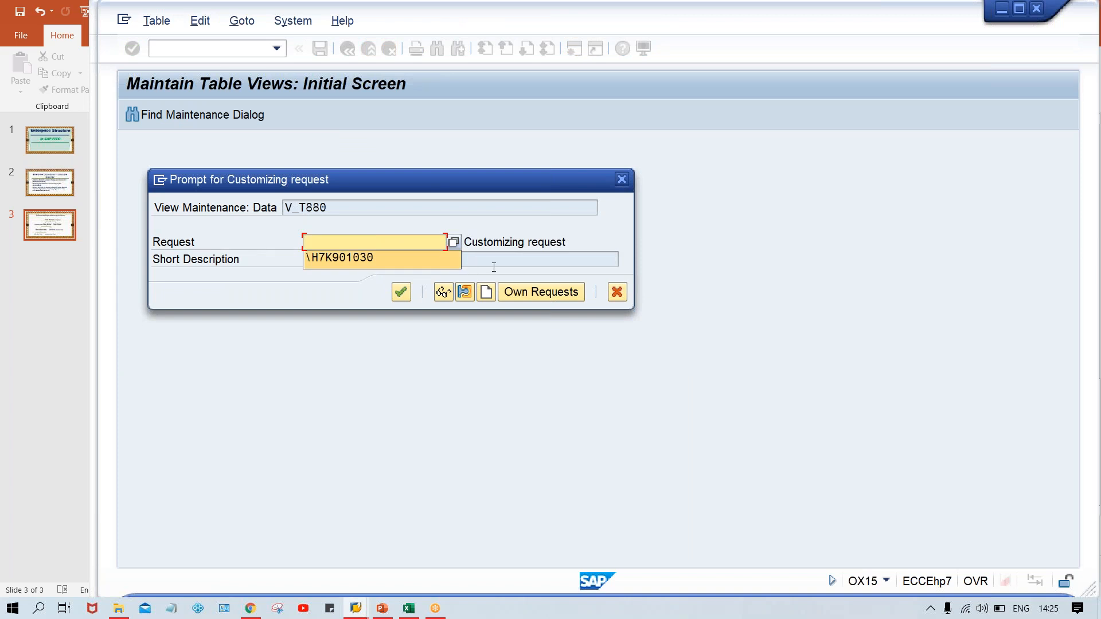
pyautogui.click(573, 232)
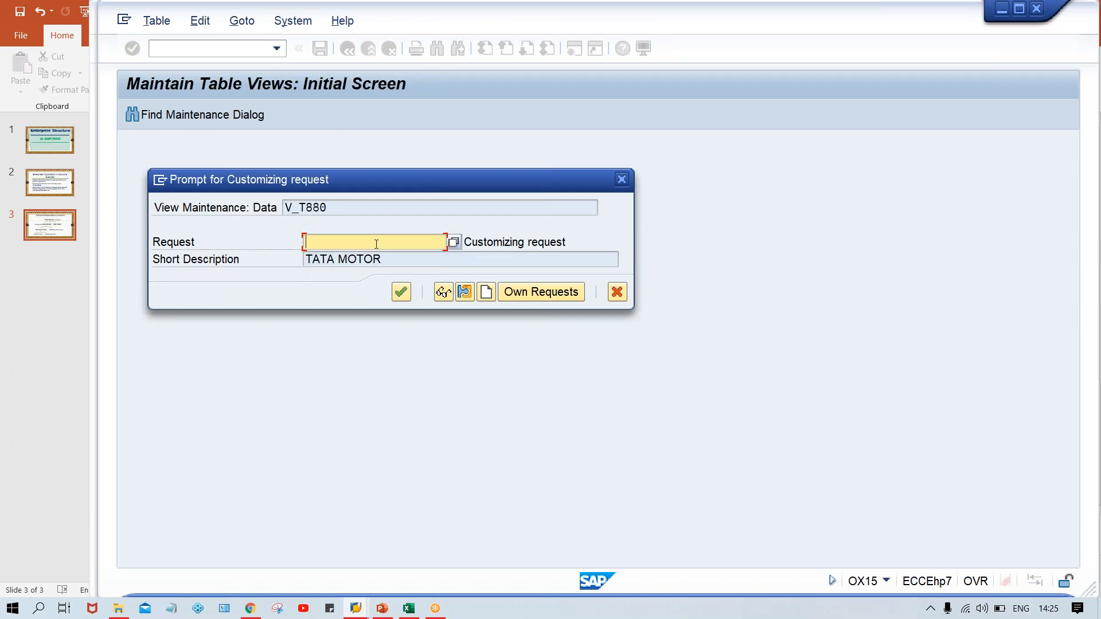
pyautogui.click(335, 238)
pyautogui.click(391, 259)
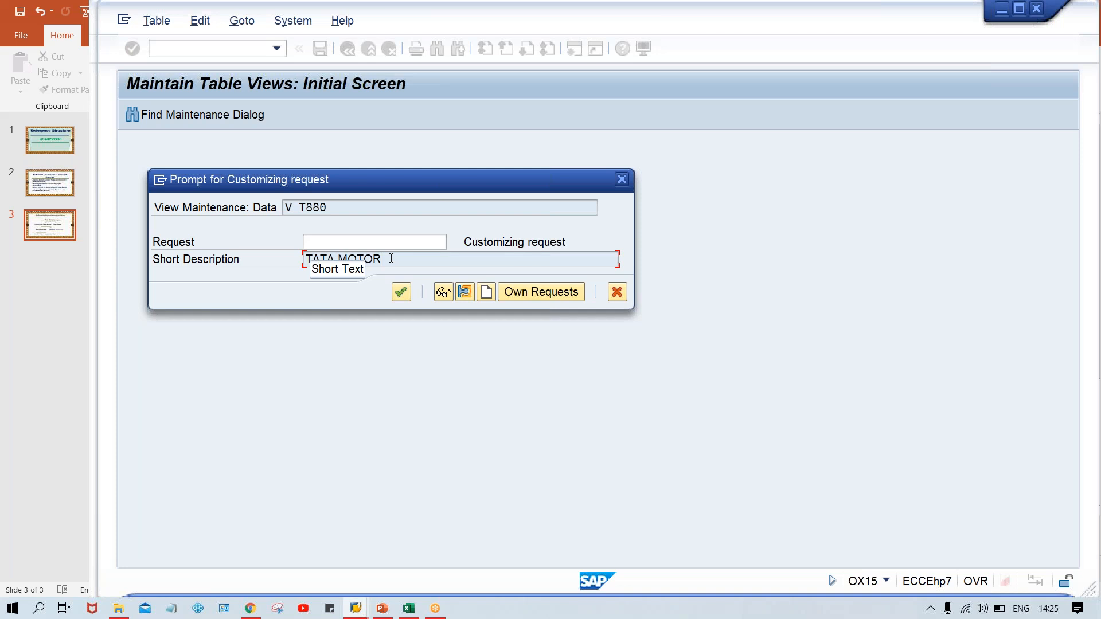
pyautogui.click(411, 244)
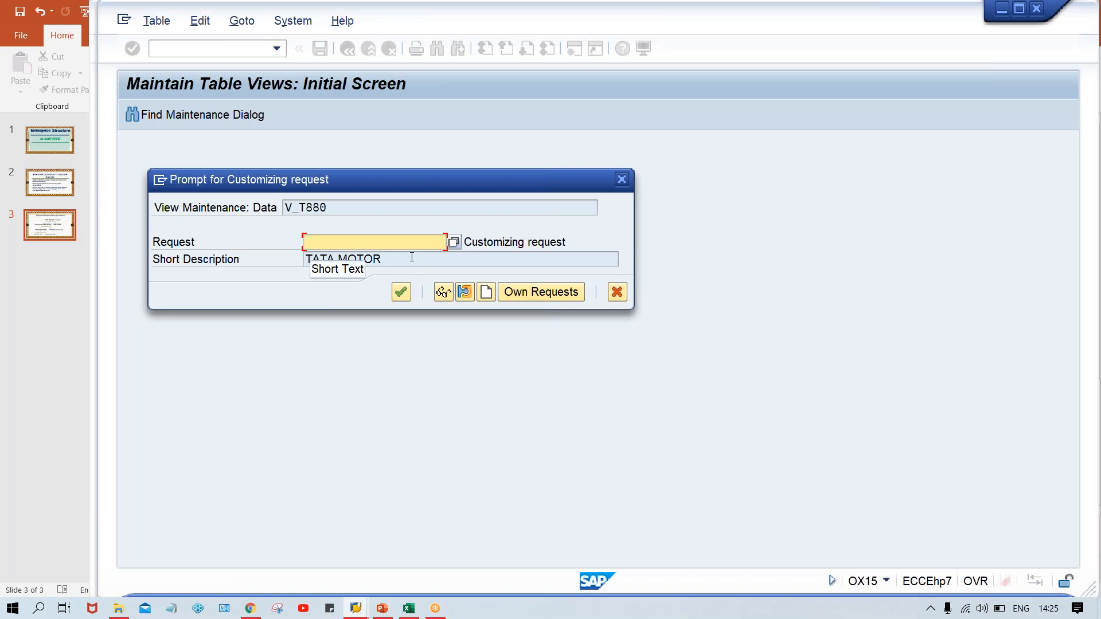
pyautogui.click(406, 257)
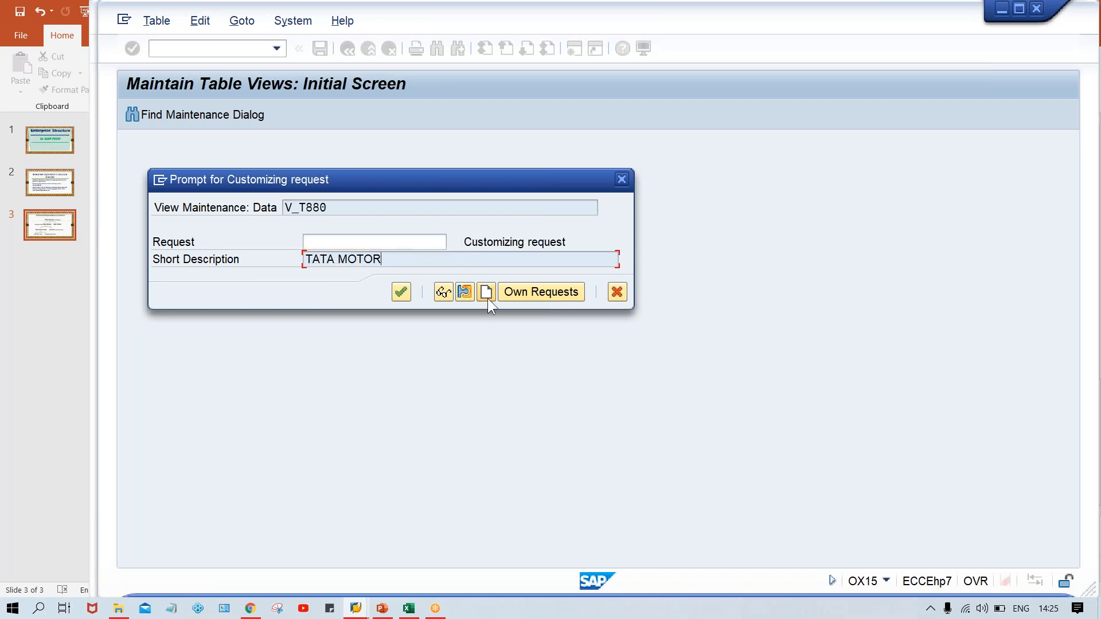
pyautogui.click(485, 294)
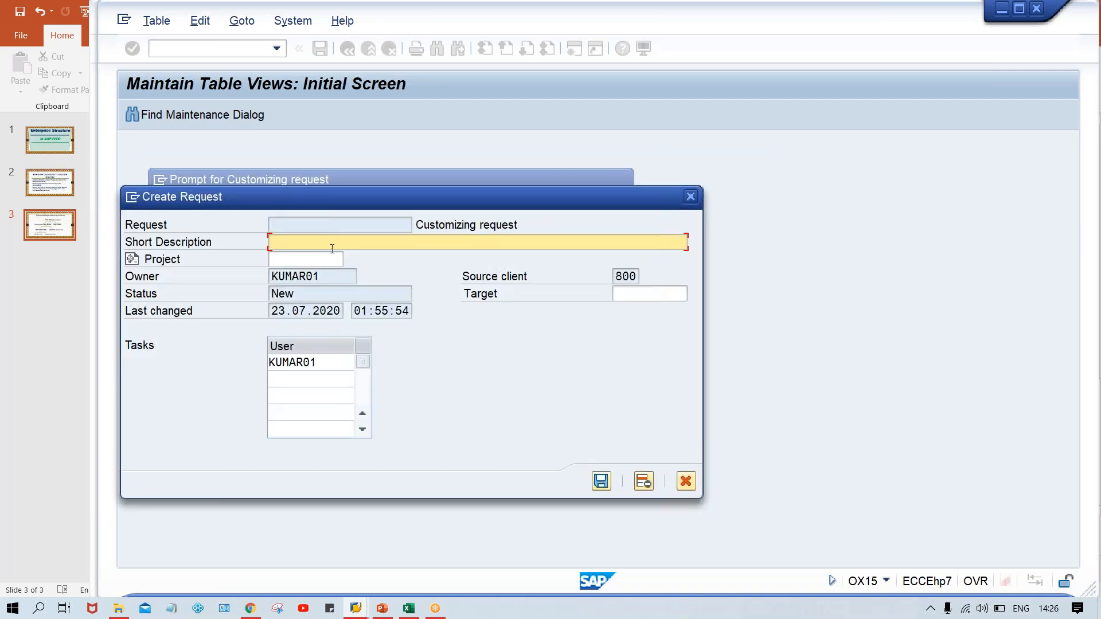
pyautogui.write('TATA MOTOR')
pyautogui.click(600, 481)
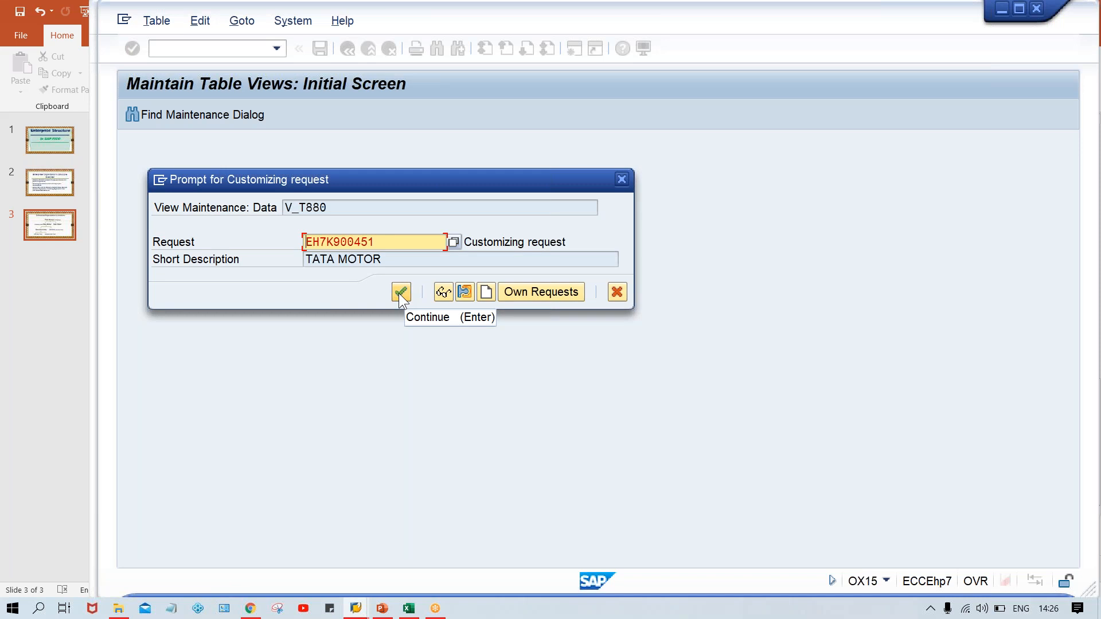
pyautogui.click(400, 293)
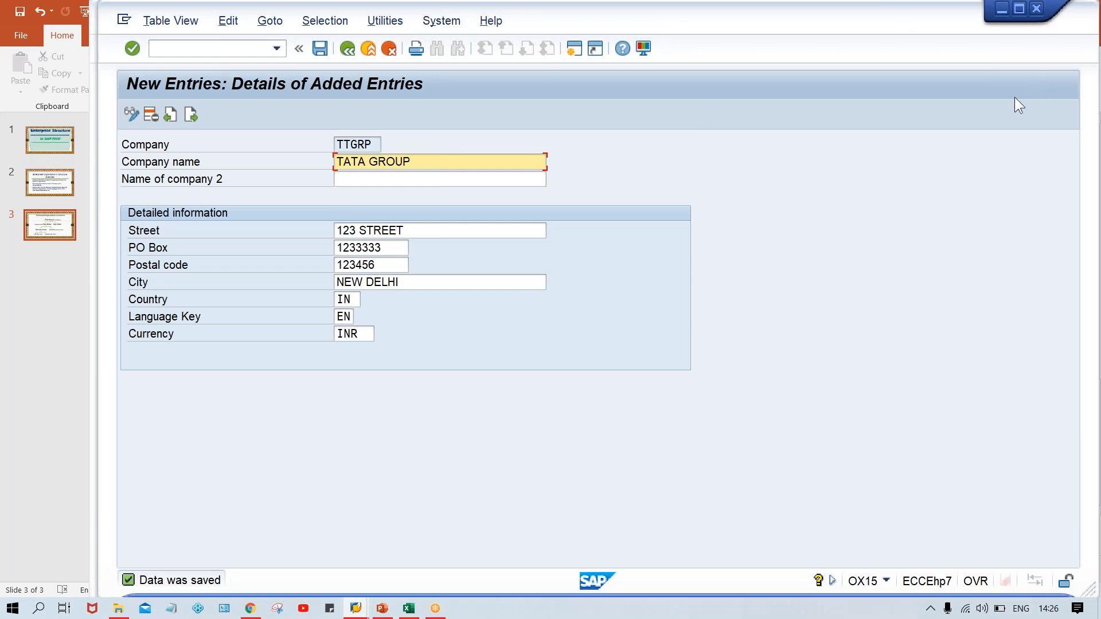
# - Switch from SAP to the Enterprise structure presentation in PowerPoint and review the company and company code levels on slide 3
pyautogui.hotkey('alt', 'Tab')
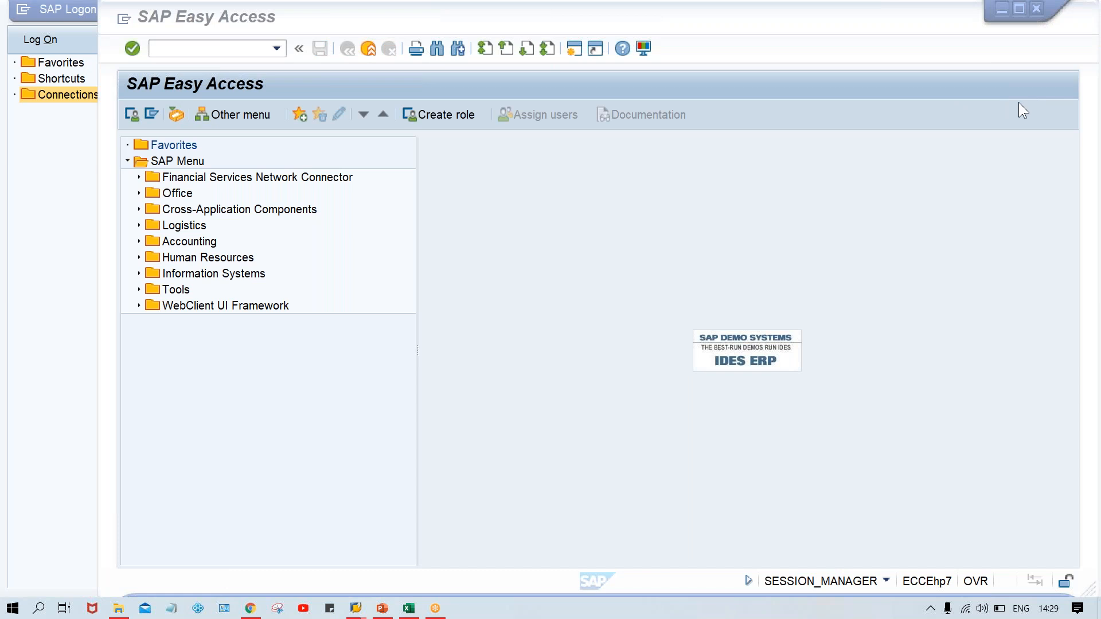
pyautogui.click(631, 216)
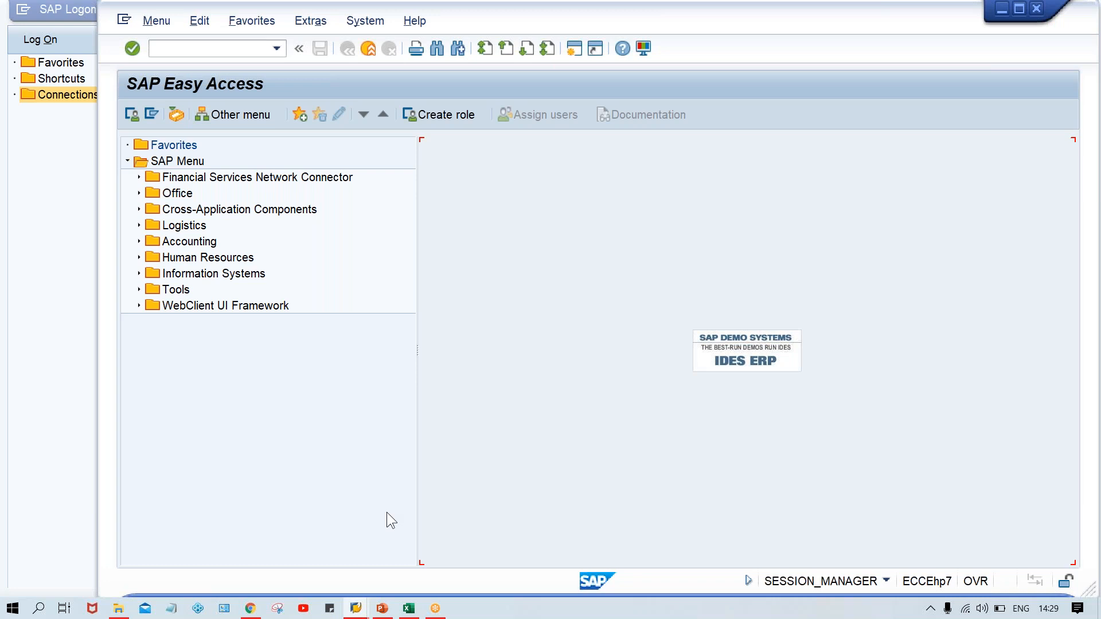
pyautogui.click(382, 609)
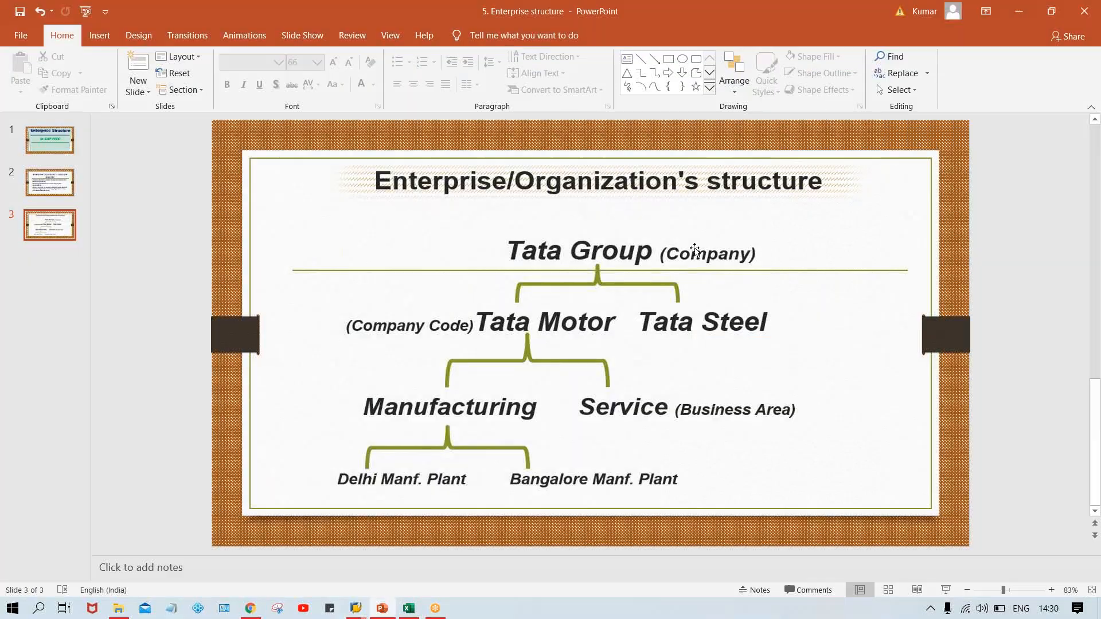
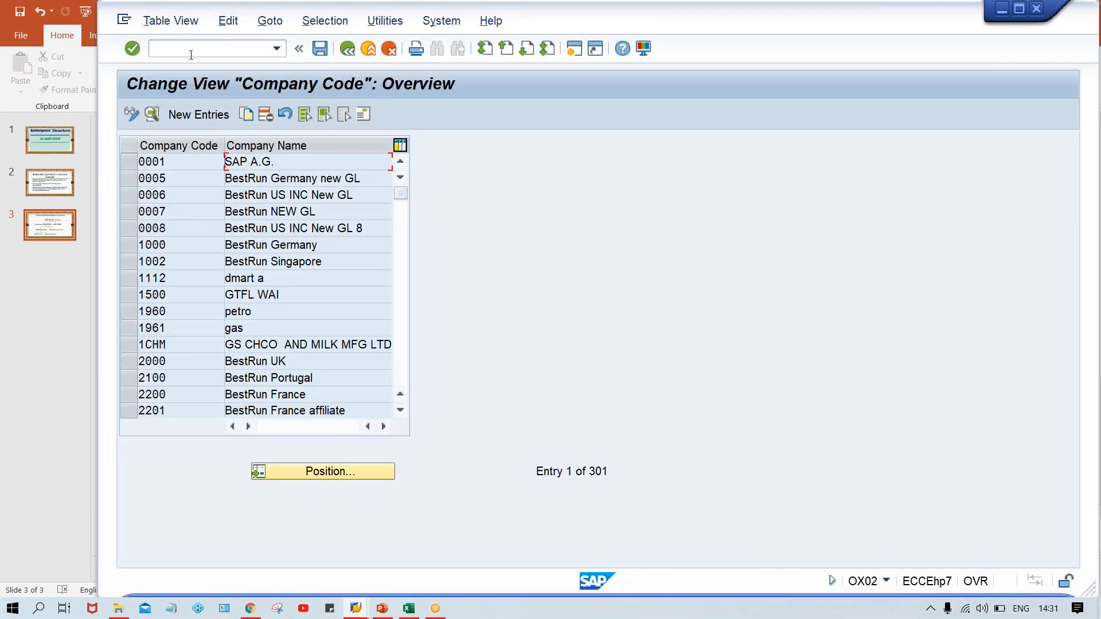
# - Add a new company code entry TM00 with the company name TATA MOTOR in the OX02 company code view
pyautogui.click(191, 111)
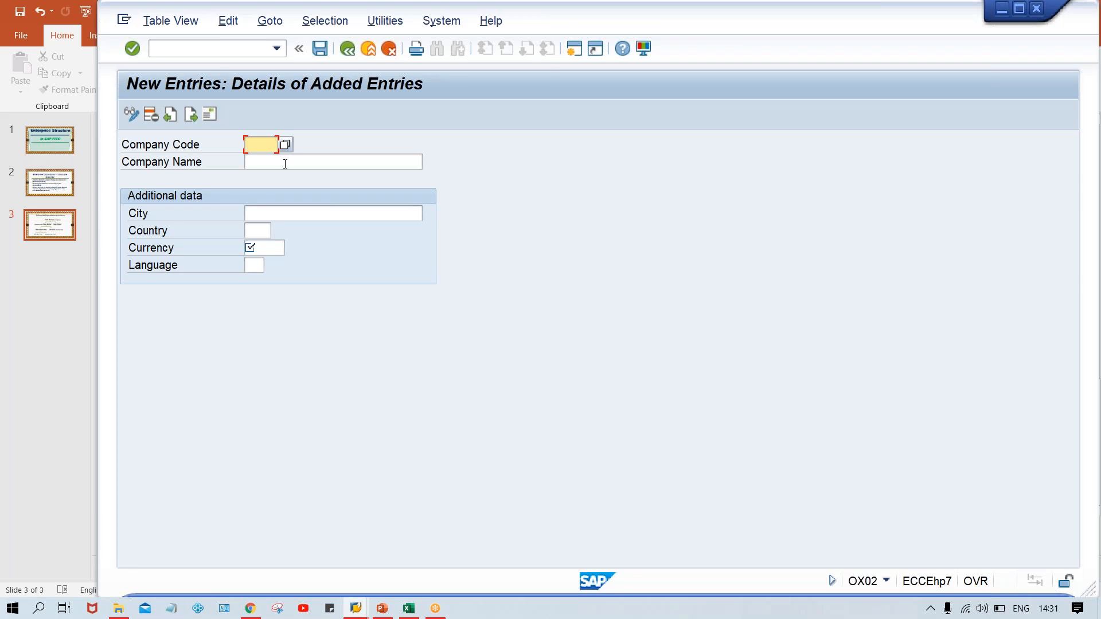
pyautogui.write('TM00')
pyautogui.press('Tab')
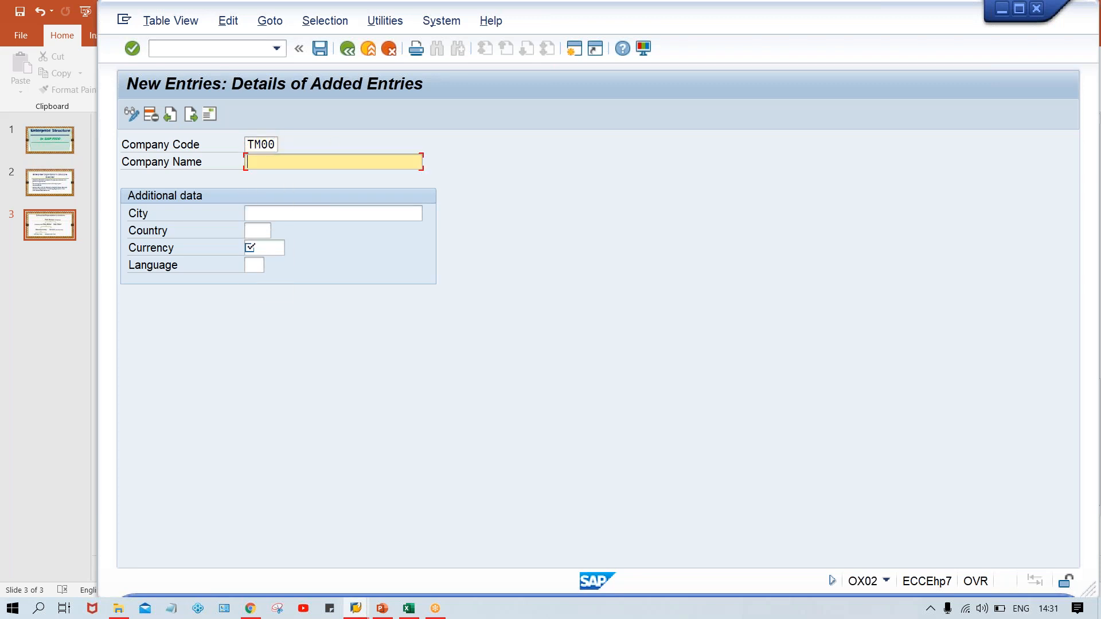
pyautogui.write('TAT')
pyautogui.press('Down')
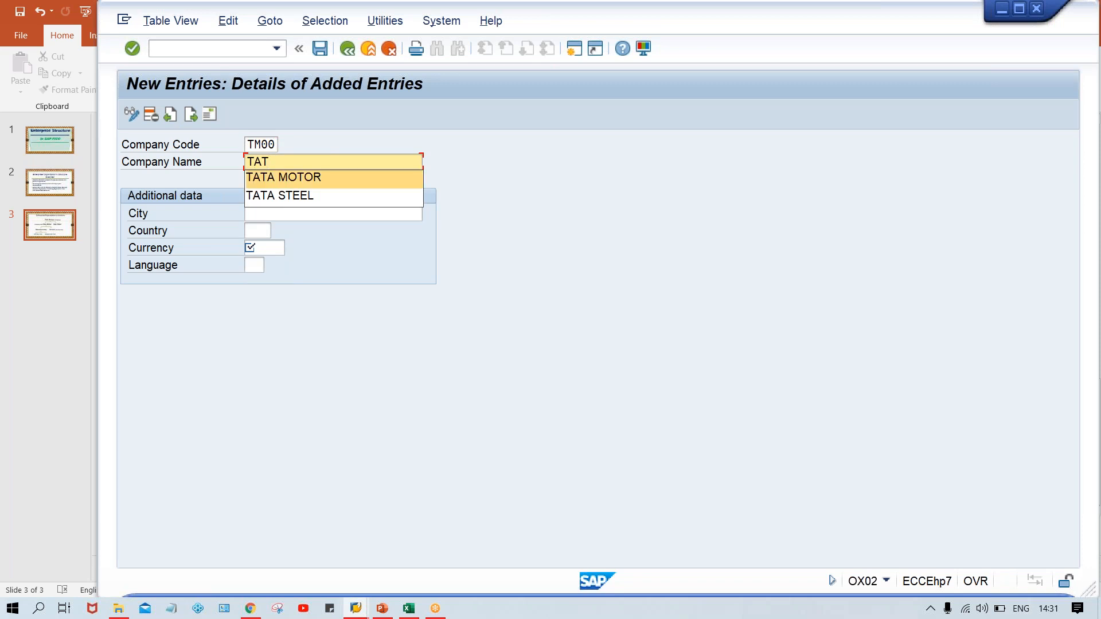
pyautogui.press('Return')
pyautogui.press('Tab')
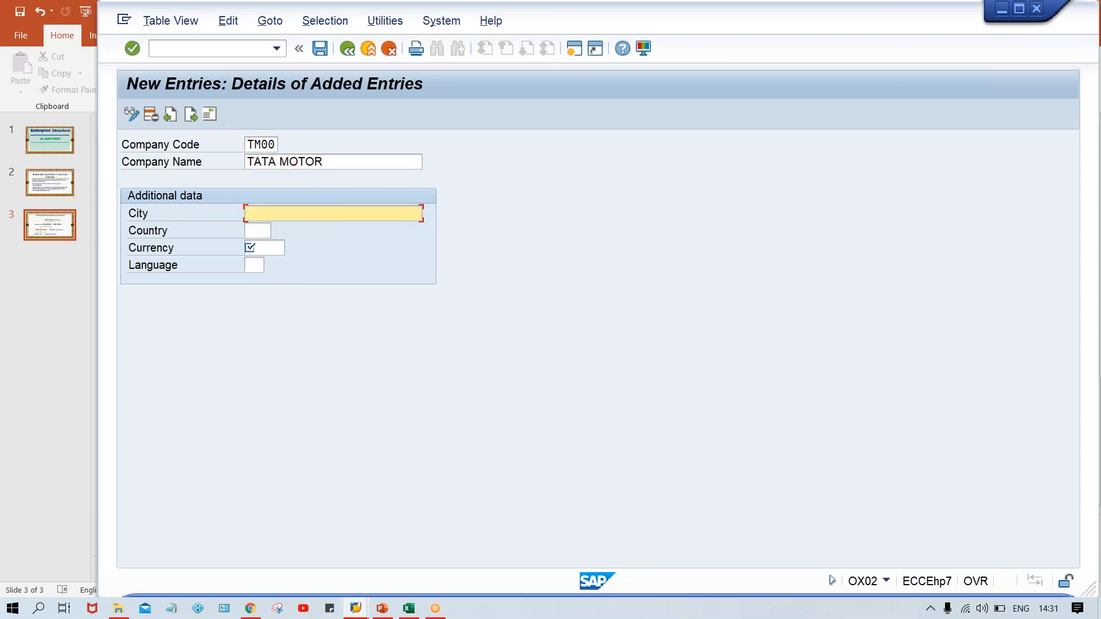
# - Set the city of company code TM00 to NEW DELHI and its country to IN
pyautogui.write('N')
pyautogui.press('Down')
pyautogui.press('Return')
pyautogui.press('Tab')
pyautogui.write('IN')
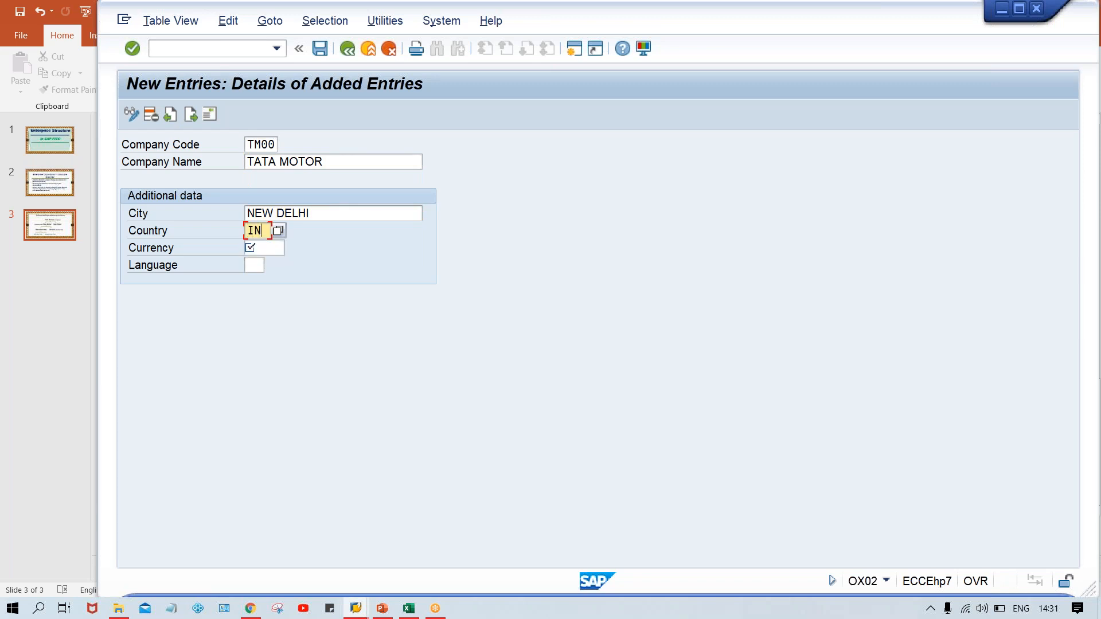
# - Set the company code's currency to INR and language to EN, and proceed to its address details
pyautogui.press('Tab')
pyautogui.press('Down')
pyautogui.press('Down')
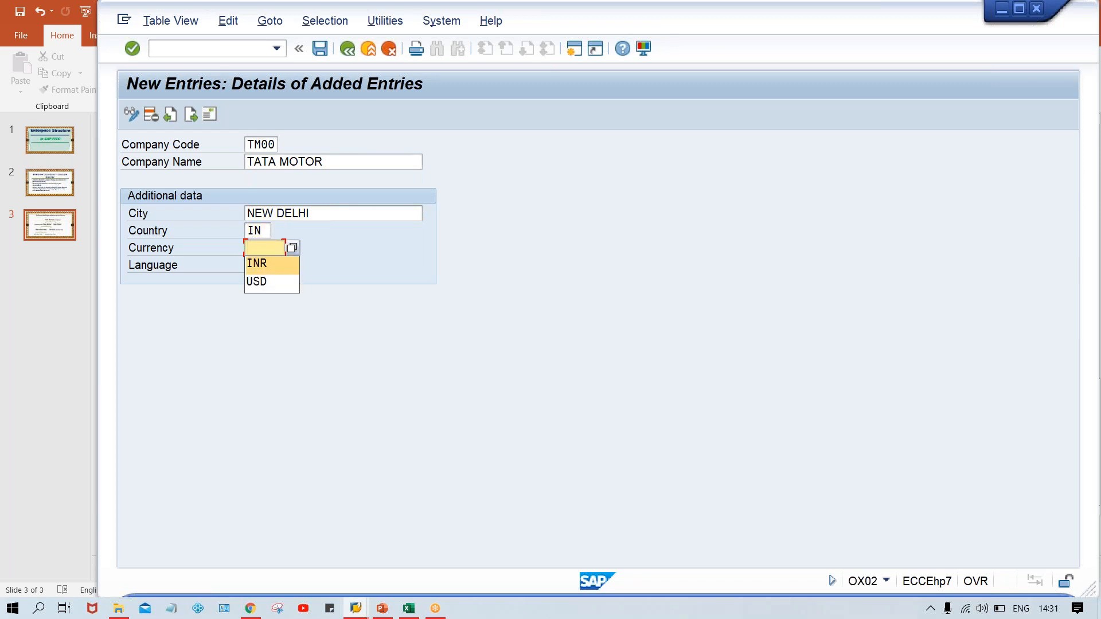
pyautogui.press('Return')
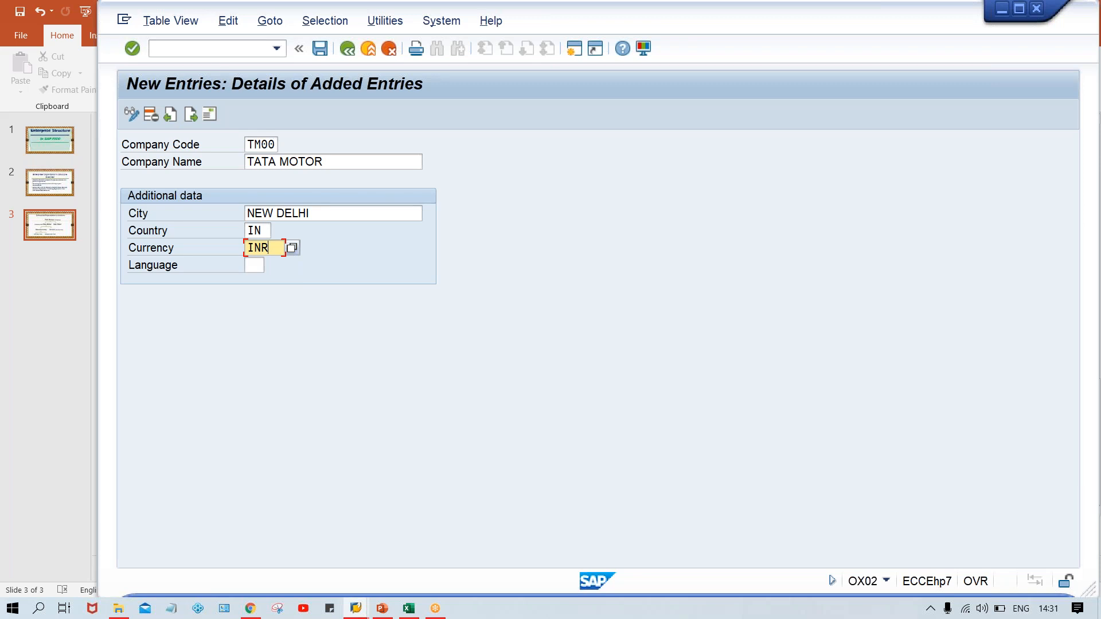
pyautogui.press('Tab')
pyautogui.press('Down')
pyautogui.press('Down')
pyautogui.press('Return')
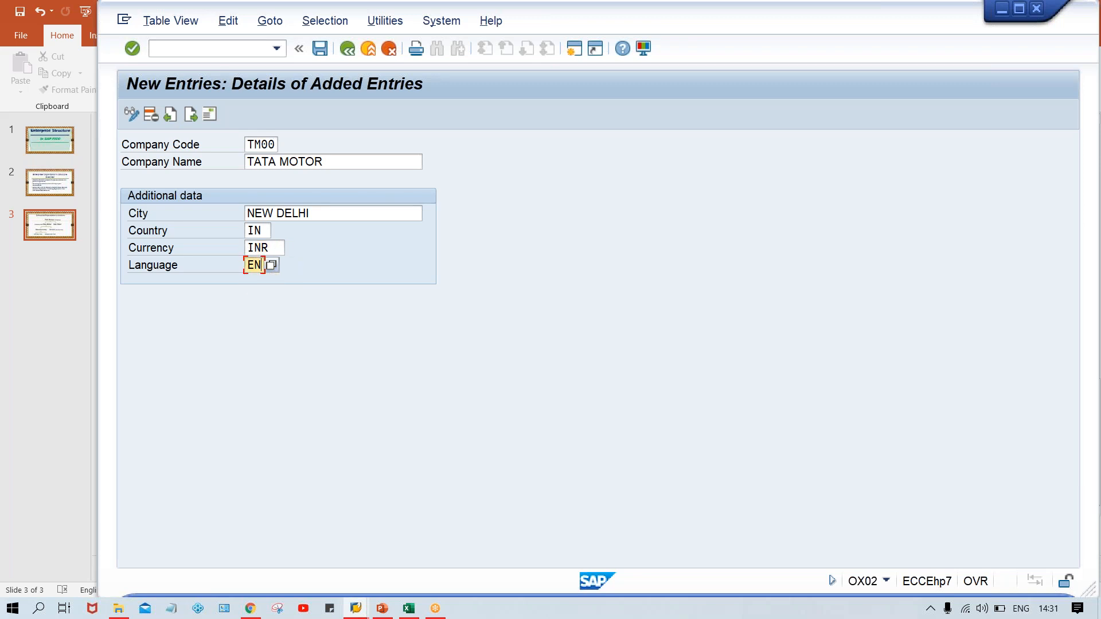
pyautogui.press('Return')
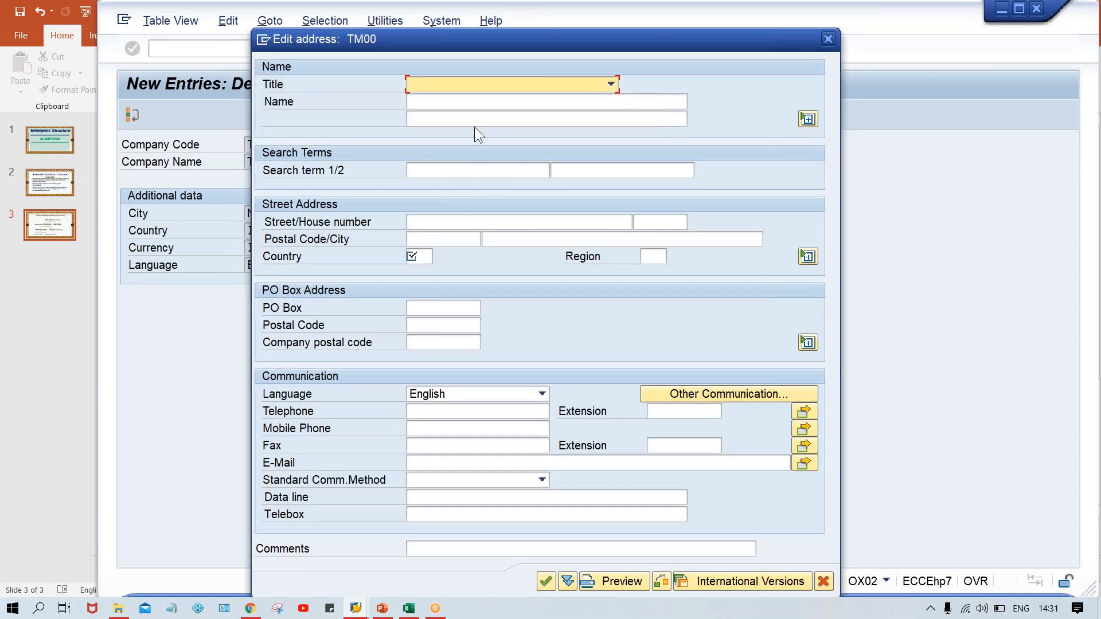
# - Set the name in the TM00 address to TATA MOTOR
pyautogui.click(448, 100)
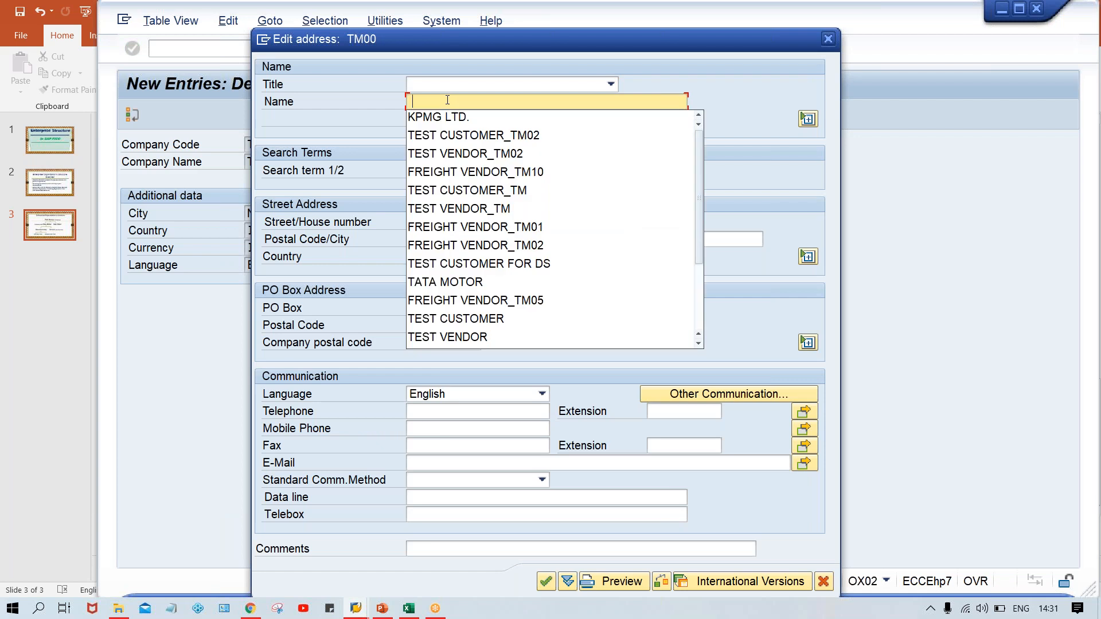
pyautogui.write('TA')
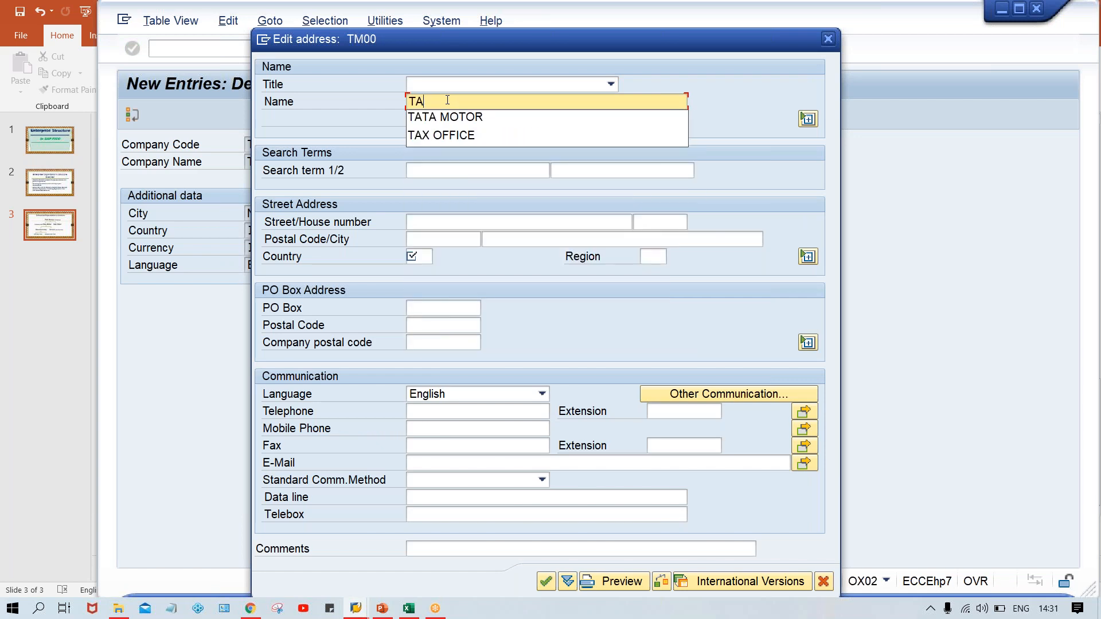
pyautogui.press('Down')
pyautogui.press('Return')
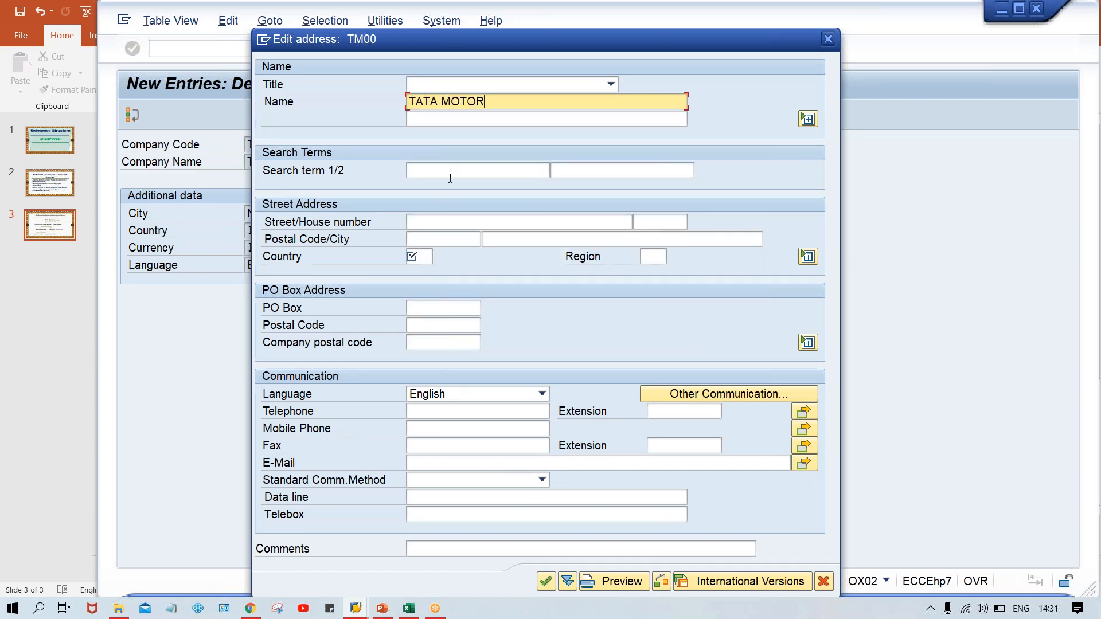
# - Try to confirm the TM00 address with the country left empty
pyautogui.click(417, 257)
pyautogui.write('IN')
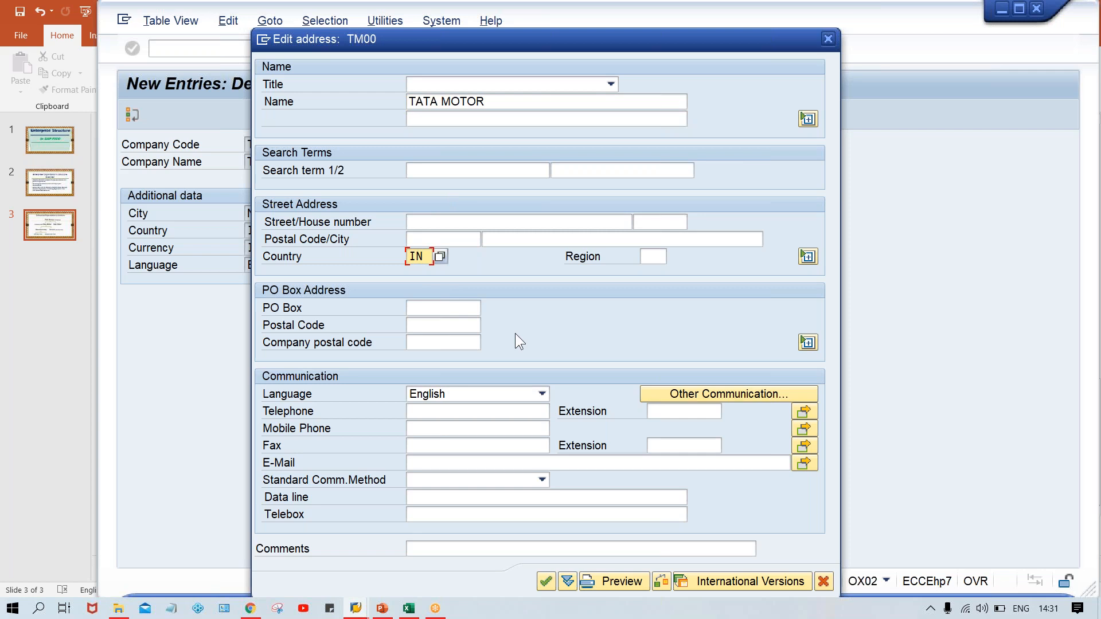
pyautogui.press('BackSpace')
pyautogui.press('BackSpace')
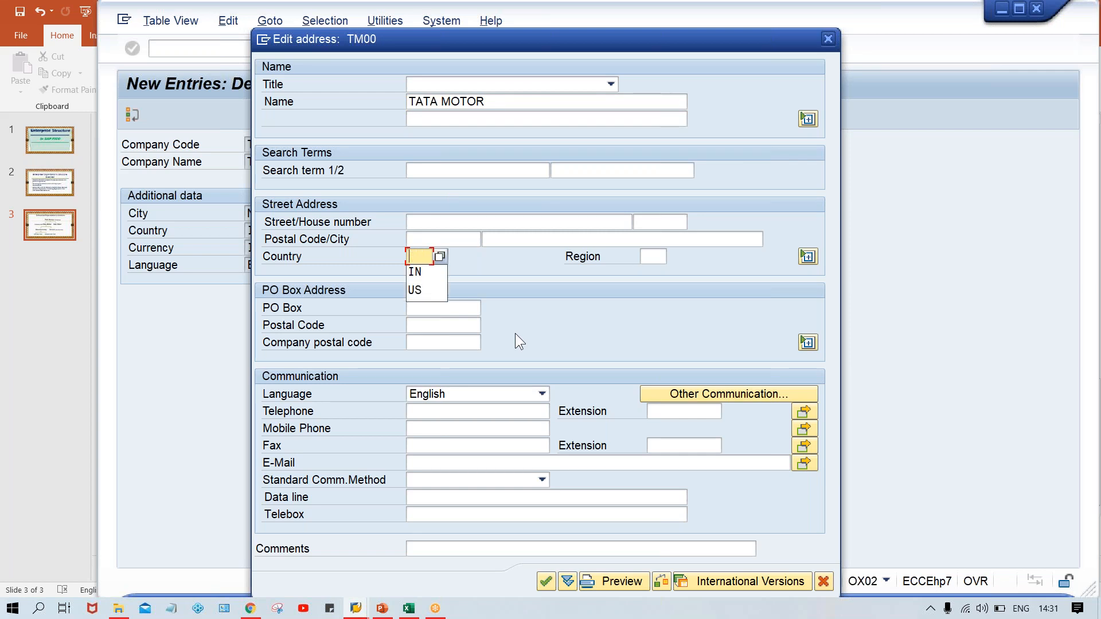
pyautogui.click(500, 241)
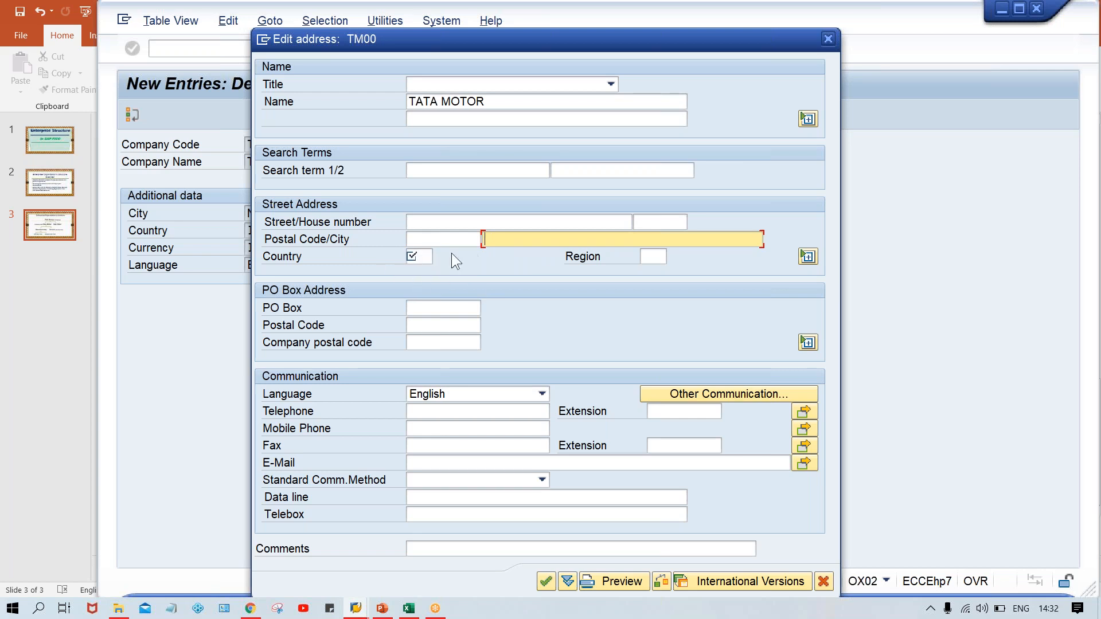
pyautogui.press('Return')
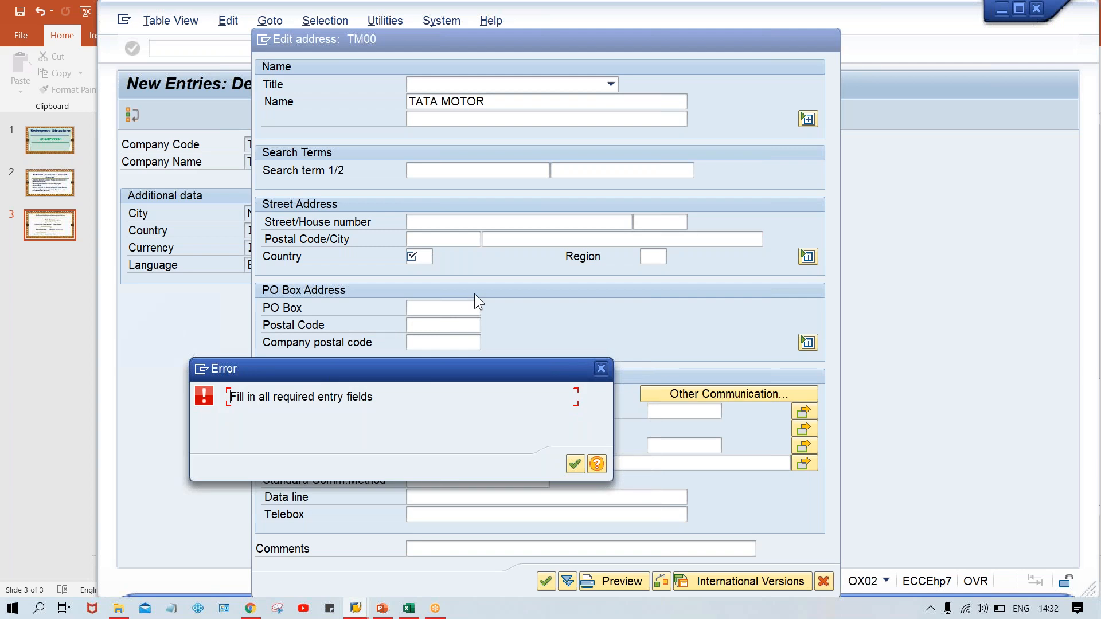
pyautogui.press('Return')
# - Set the address country to IN, confirm the address and save the company code to the proposed TATA MOTOR customizing request
pyautogui.click(416, 255)
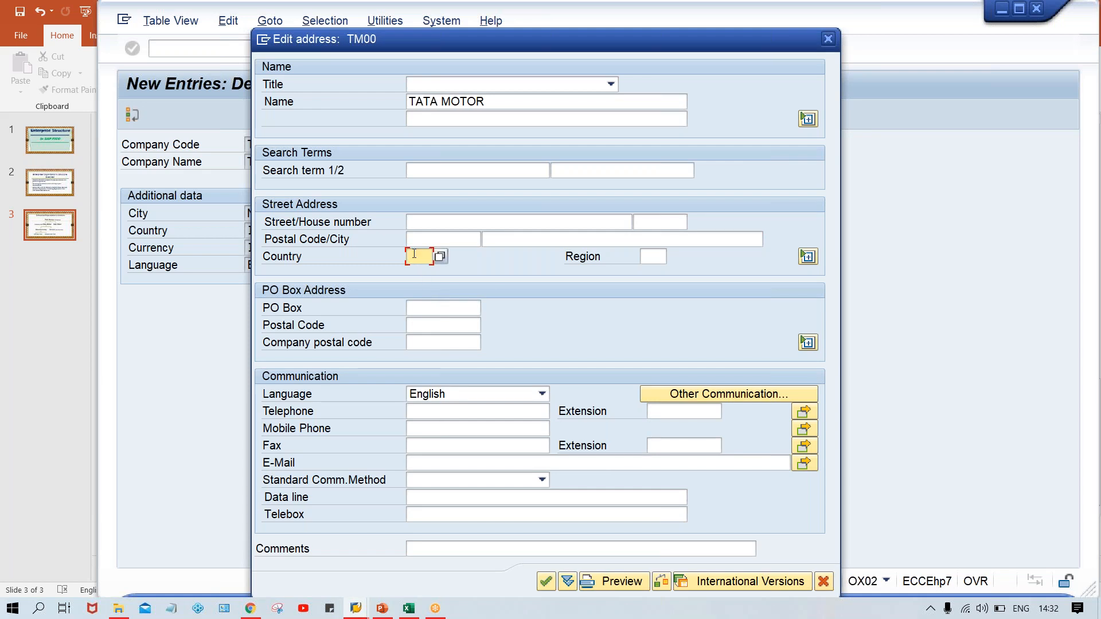
pyautogui.write('IN')
pyautogui.press('Return')
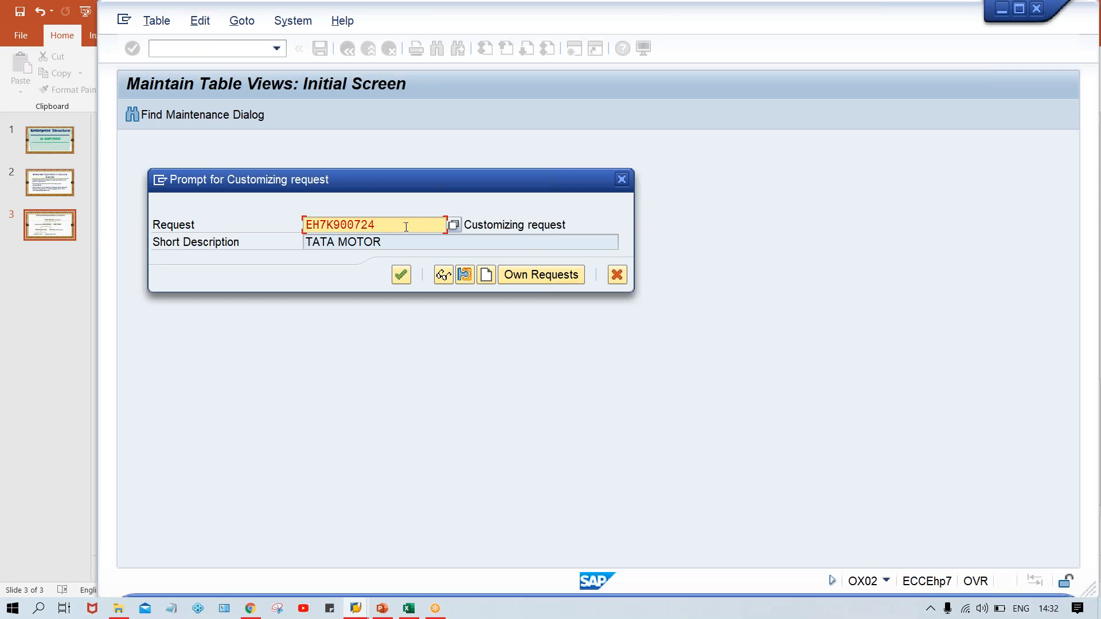
pyautogui.press('Return')
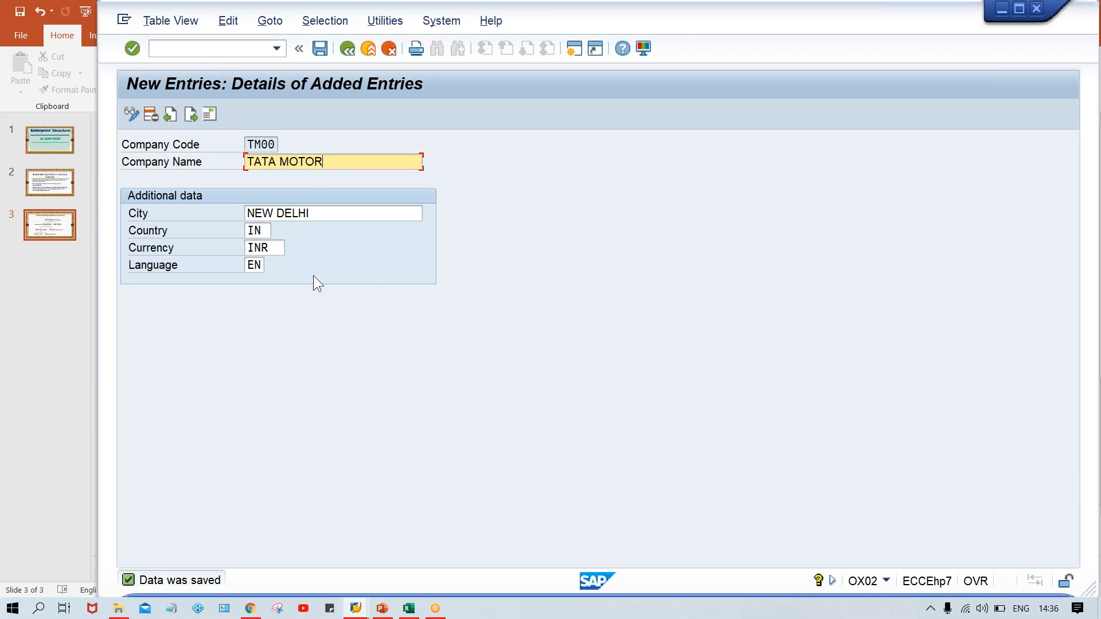
# - Open transaction OX16 for assigning company codes to companies and position the list on company code TM00
pyautogui.click(176, 47)
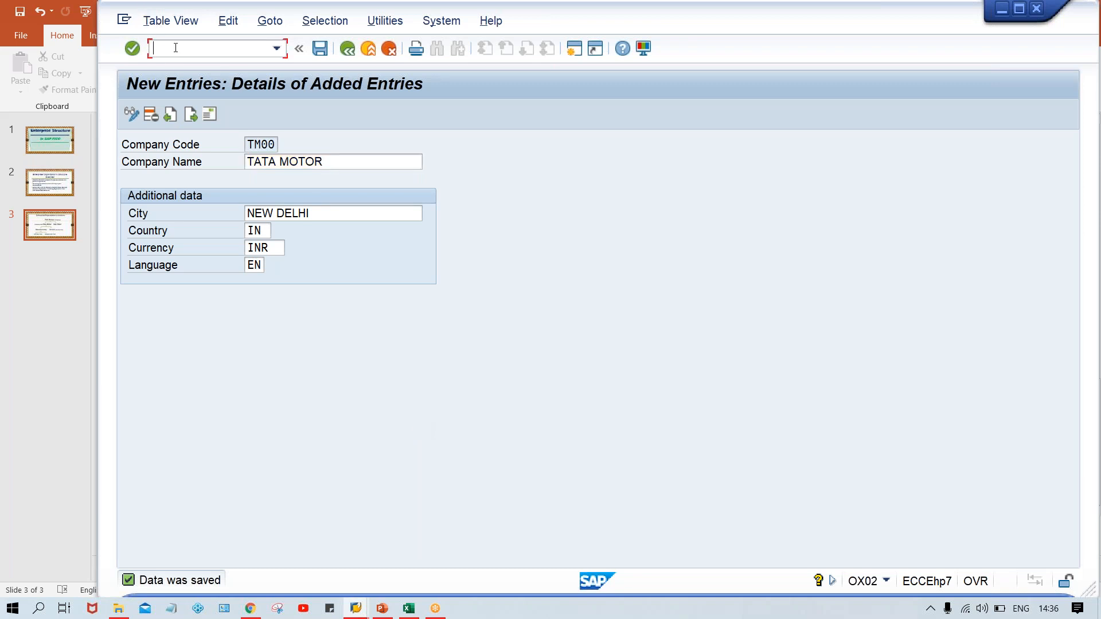
pyautogui.write('/NOX16')
pyautogui.press('Return')
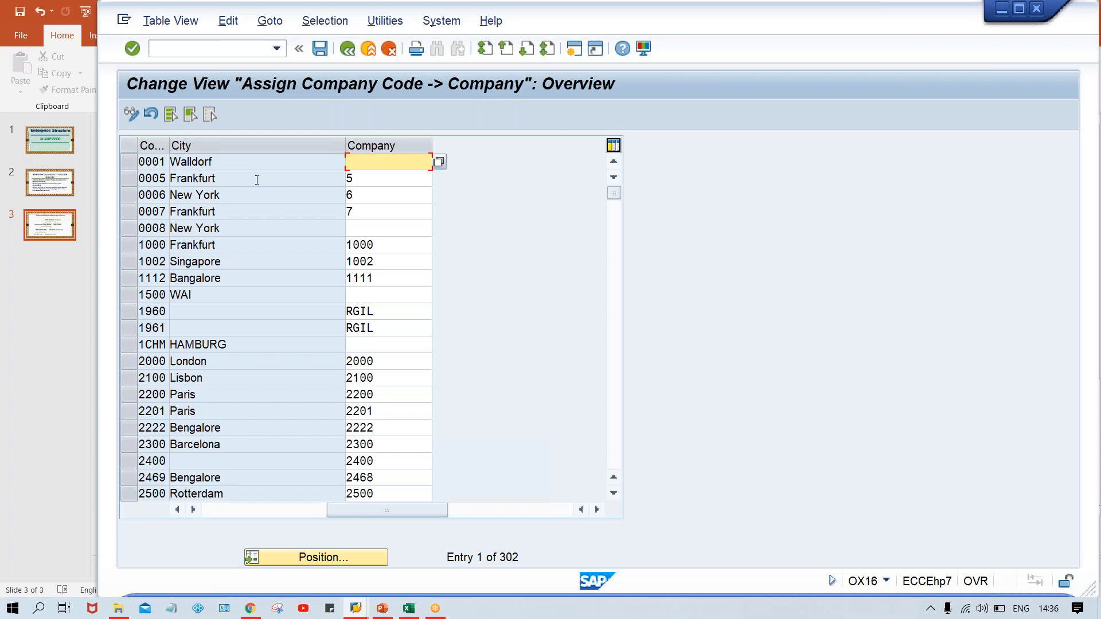
pyautogui.click(323, 562)
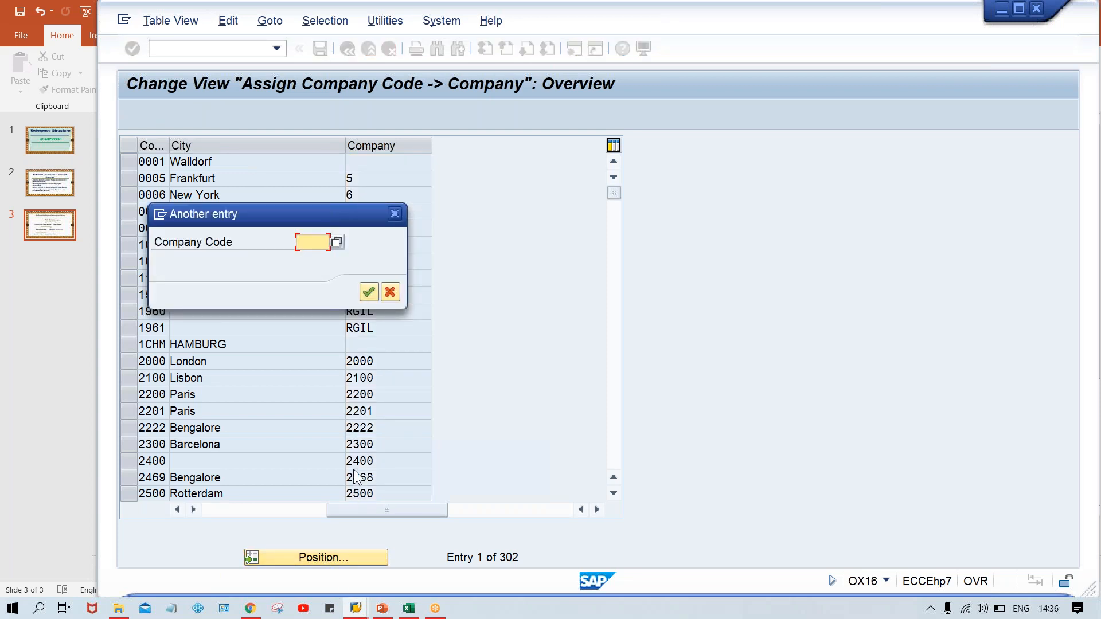
pyautogui.write('TM00')
pyautogui.press('Return')
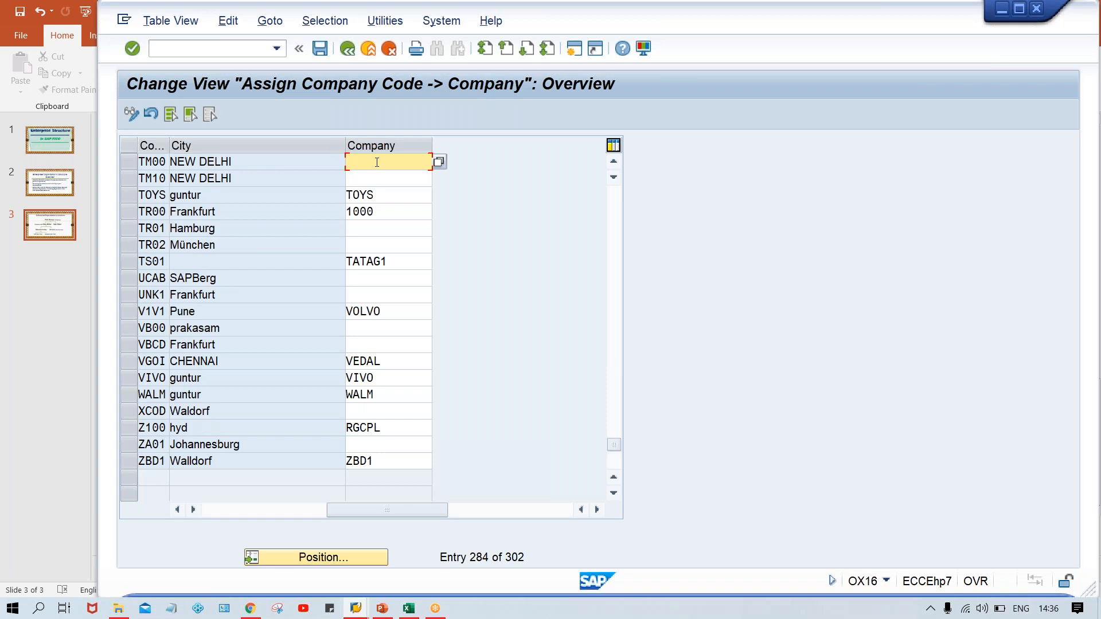
pyautogui.write('TT')
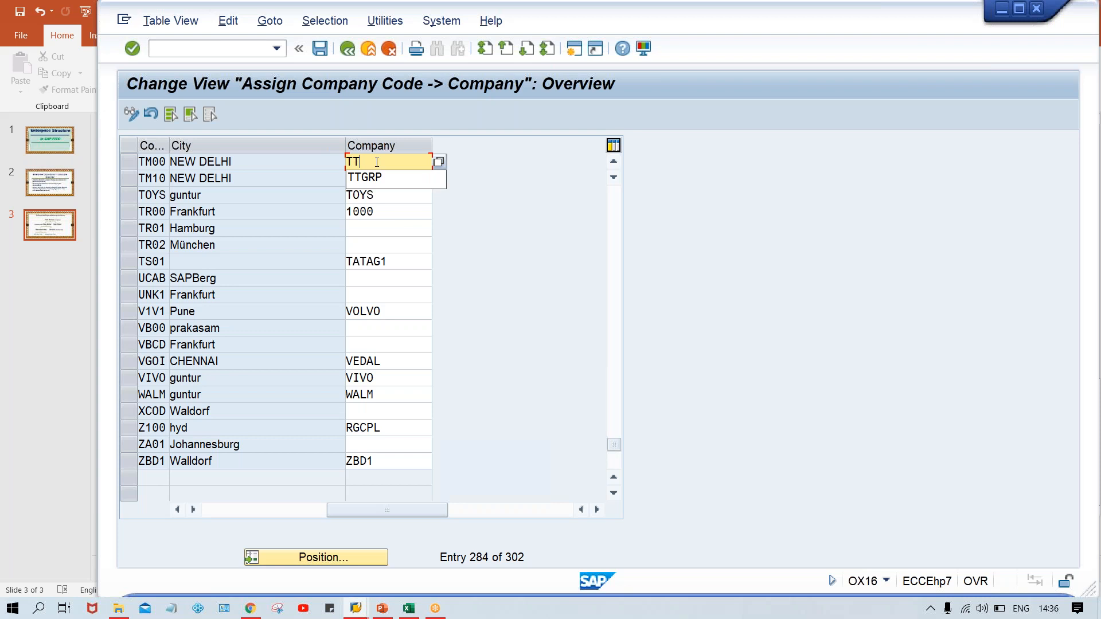
pyautogui.write('GRP')
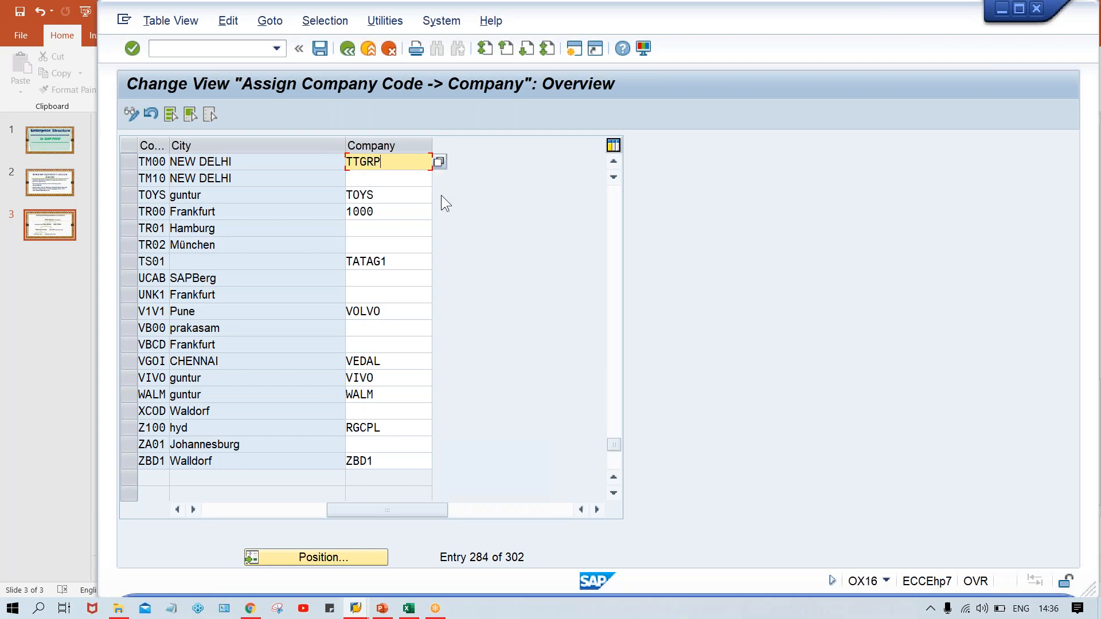
pyautogui.press('BackSpace')
pyautogui.press('BackSpace')
pyautogui.press('BackSpace')
pyautogui.press('BackSpace')
pyautogui.press('BackSpace')
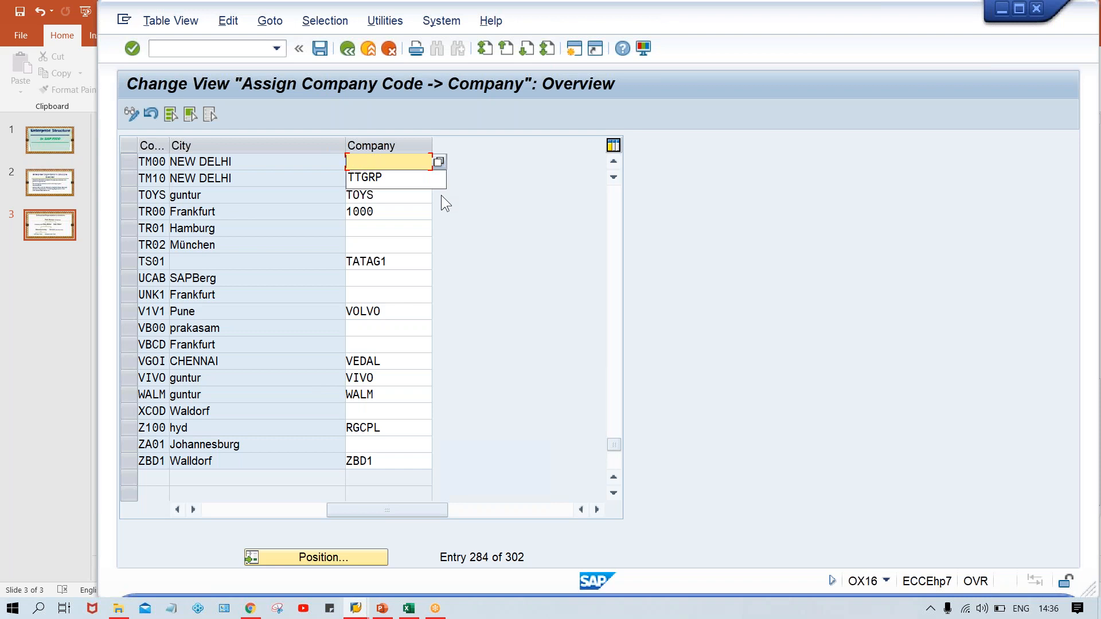
pyautogui.click(498, 177)
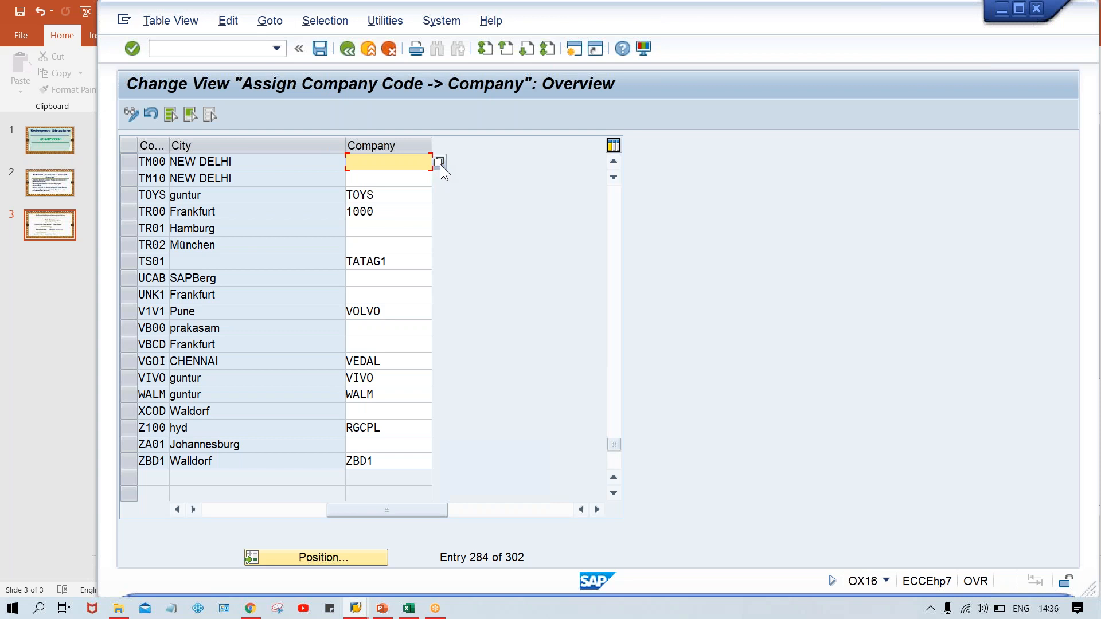
# - Open the list of possible companies for TM00, and show and hide its search restrictions
pyautogui.click(438, 163)
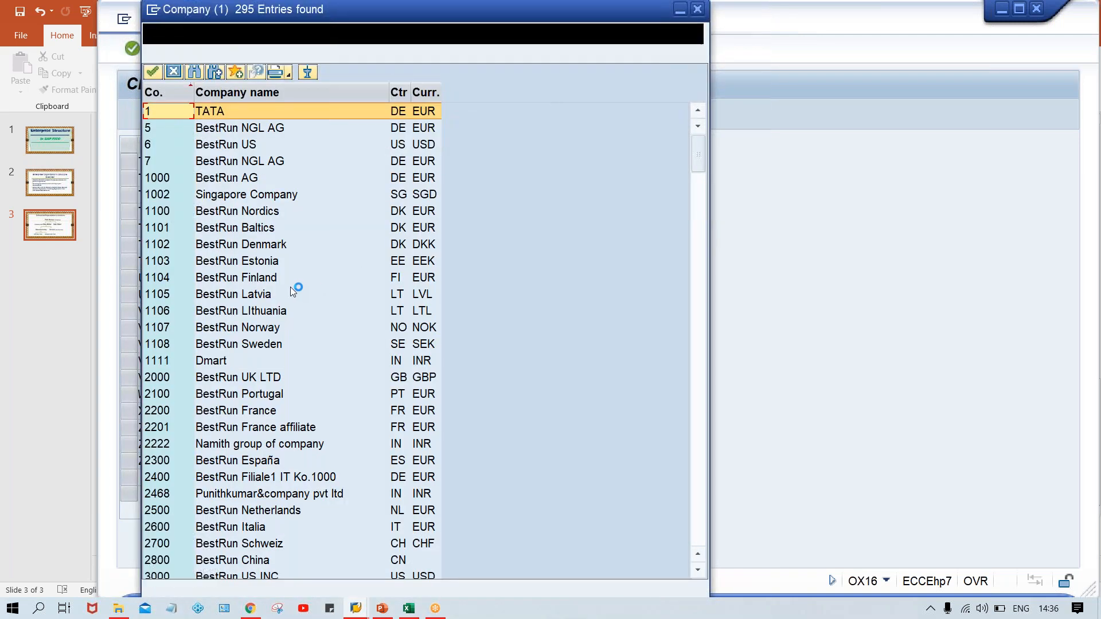
pyautogui.click(235, 280)
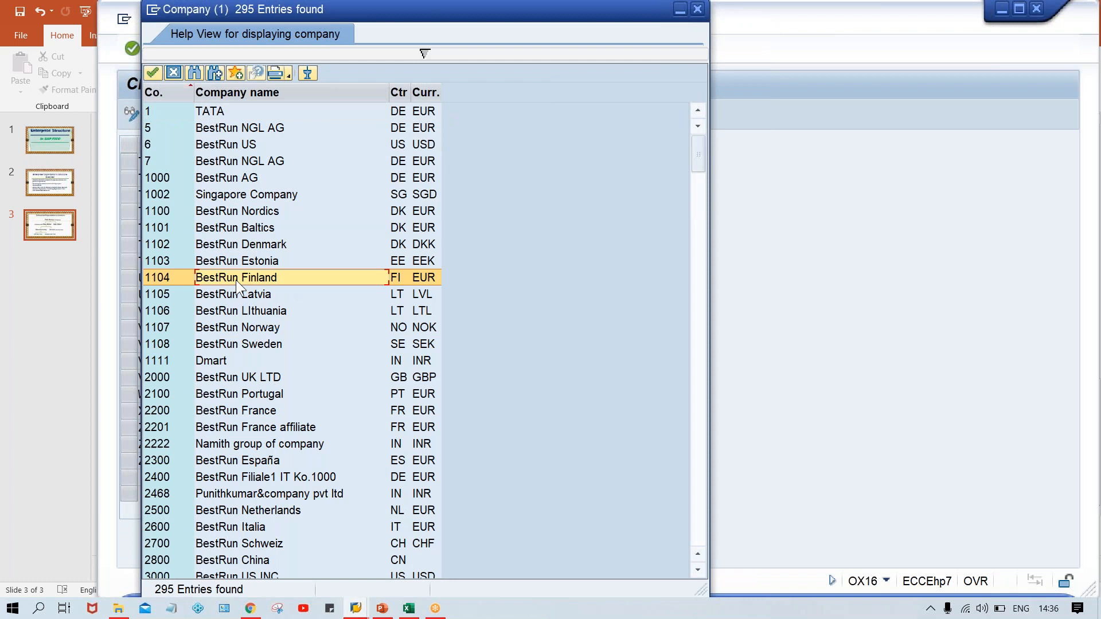
pyautogui.click(423, 53)
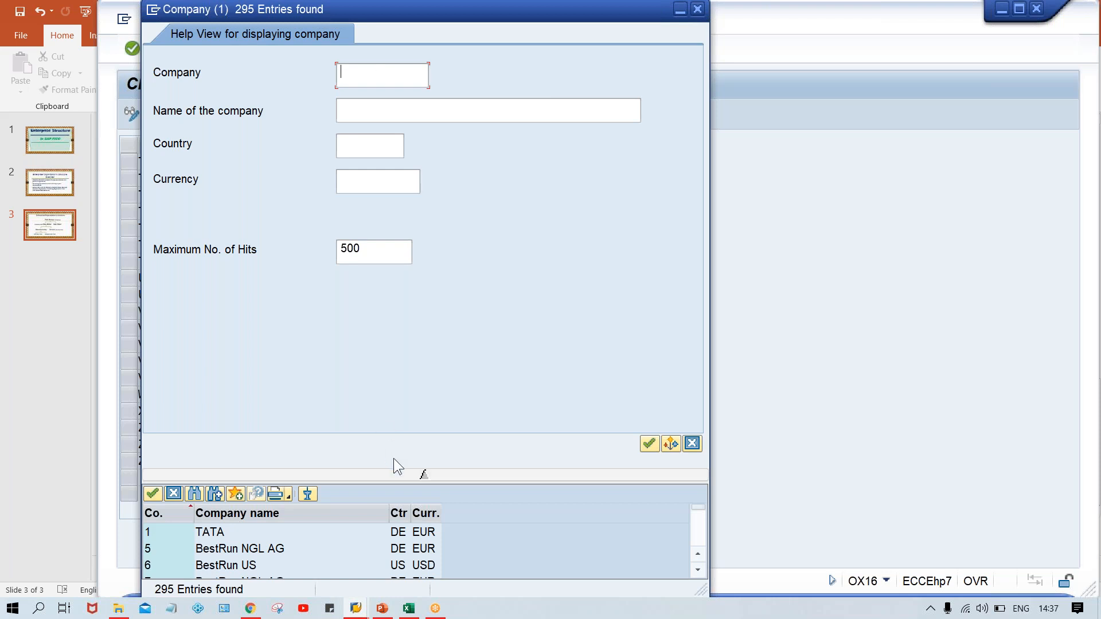
pyautogui.moveTo(423, 476); pyautogui.dragTo(424, 54)
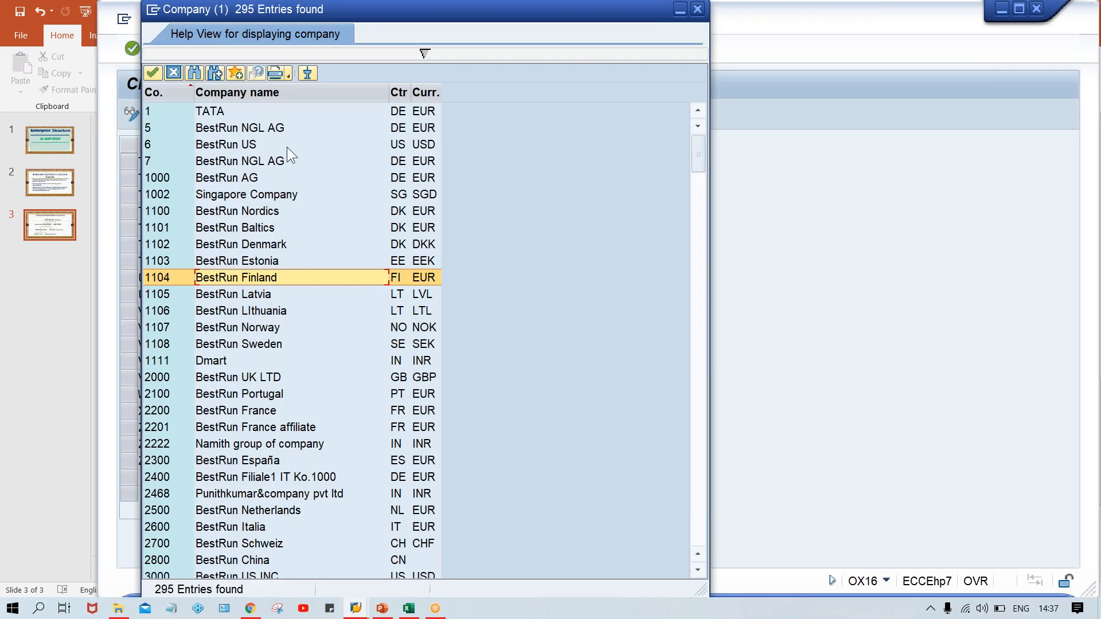
# - Search the company list for TATA GROUP and go through the matches to the TTGRP entry
pyautogui.click(197, 73)
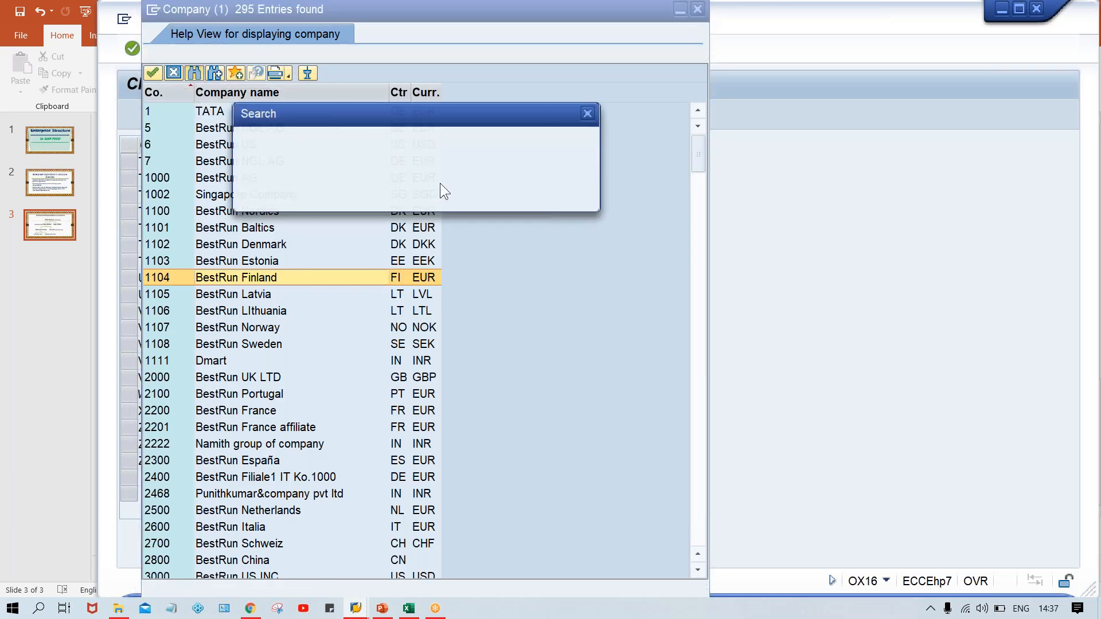
pyautogui.write('TA')
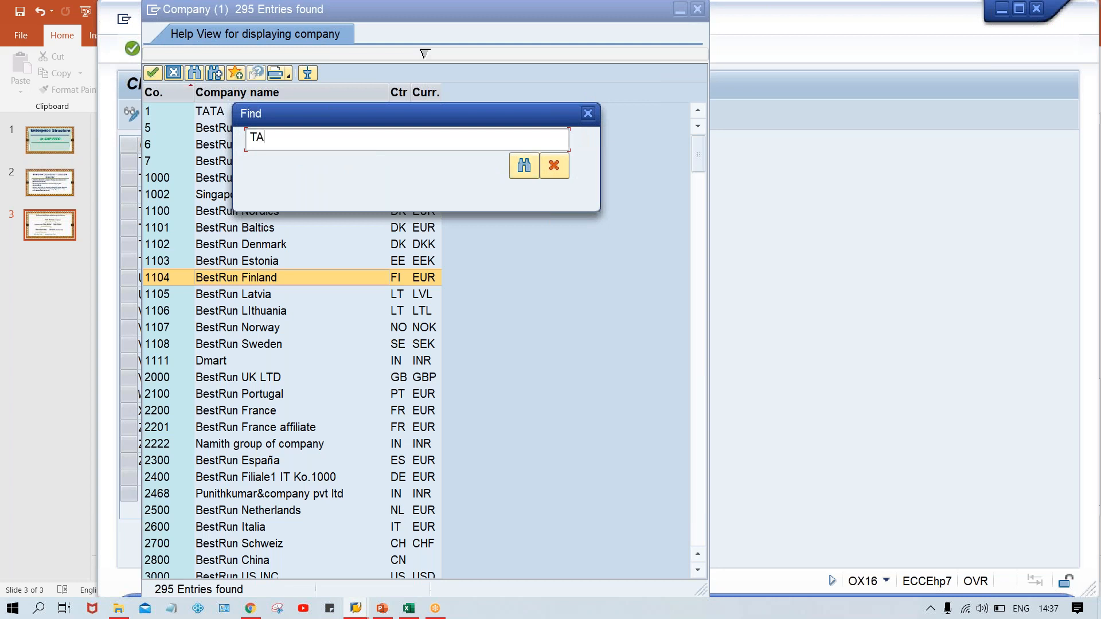
pyautogui.write('TA GROUP')
pyautogui.press('Return')
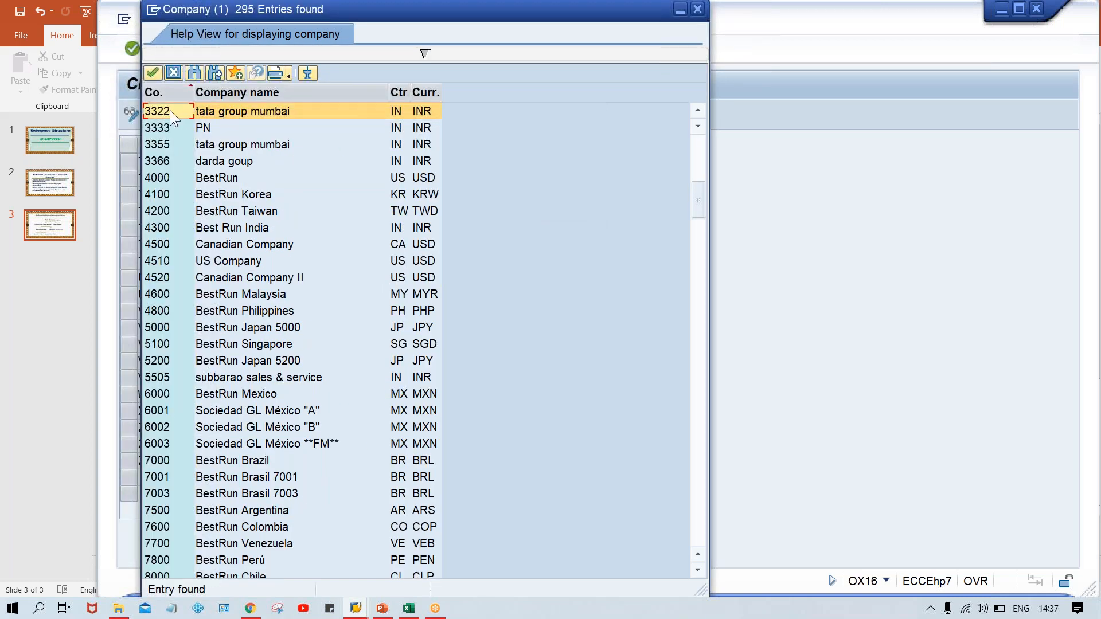
pyautogui.click(216, 73)
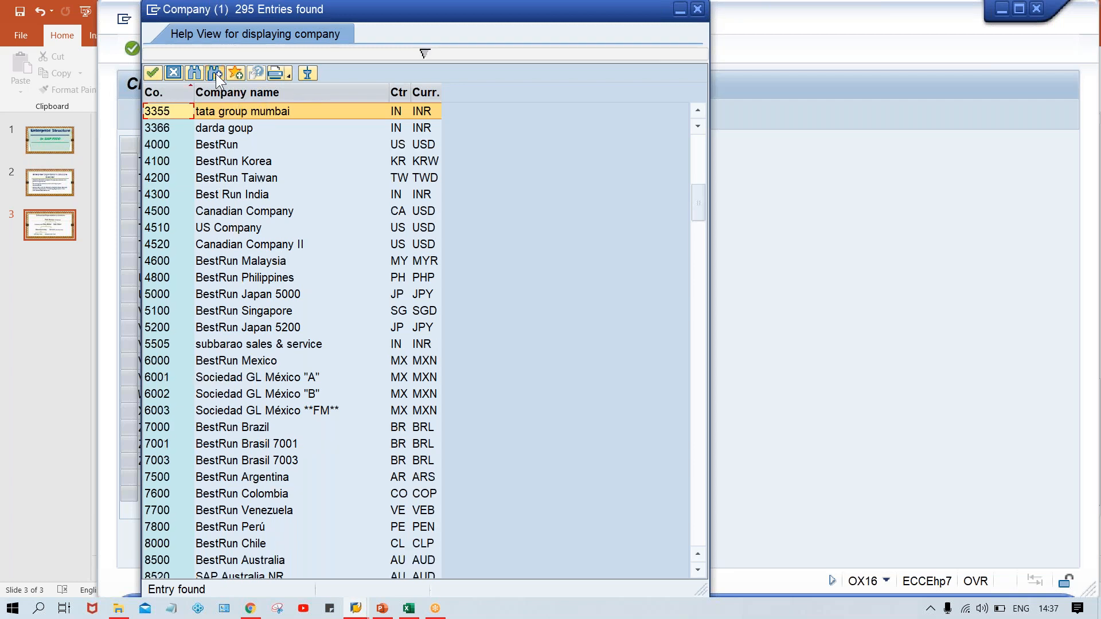
pyautogui.click(216, 74)
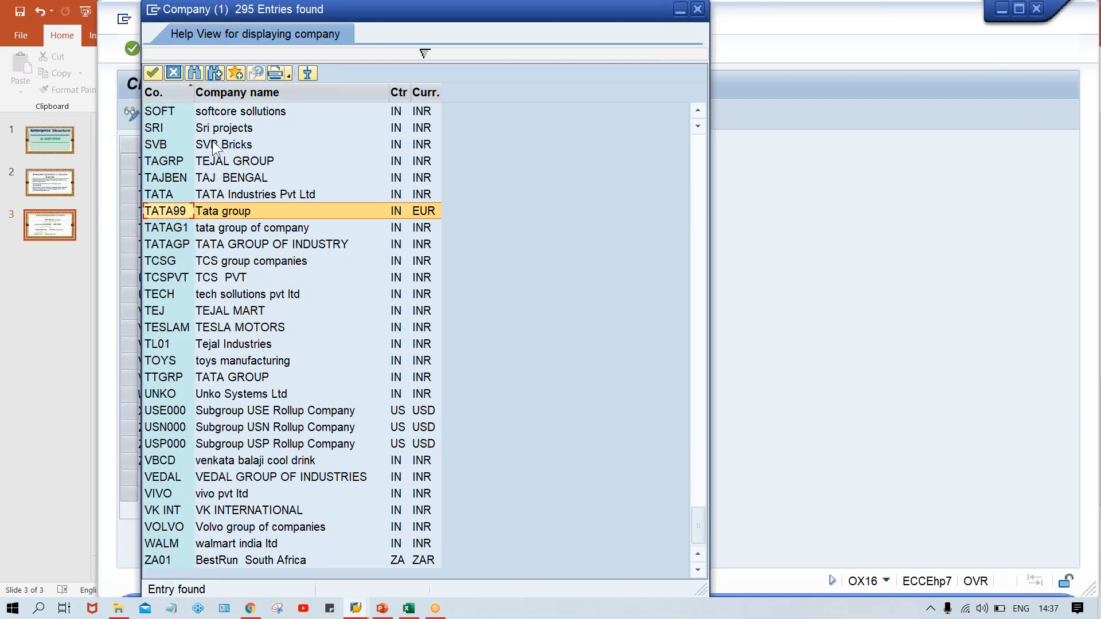
pyautogui.click(216, 73)
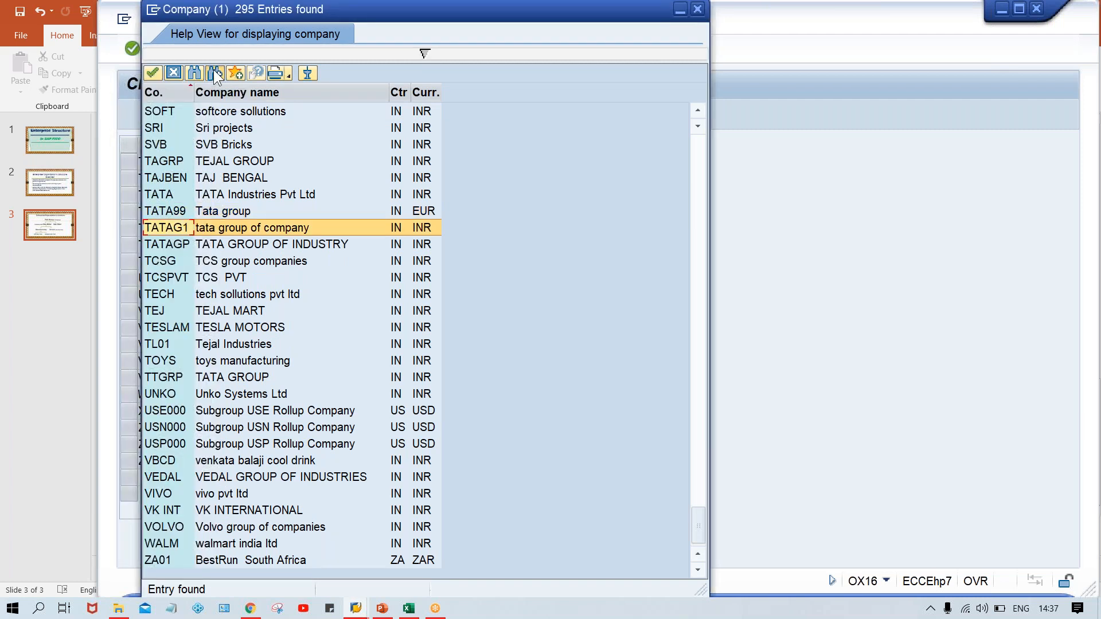
pyautogui.click(213, 71)
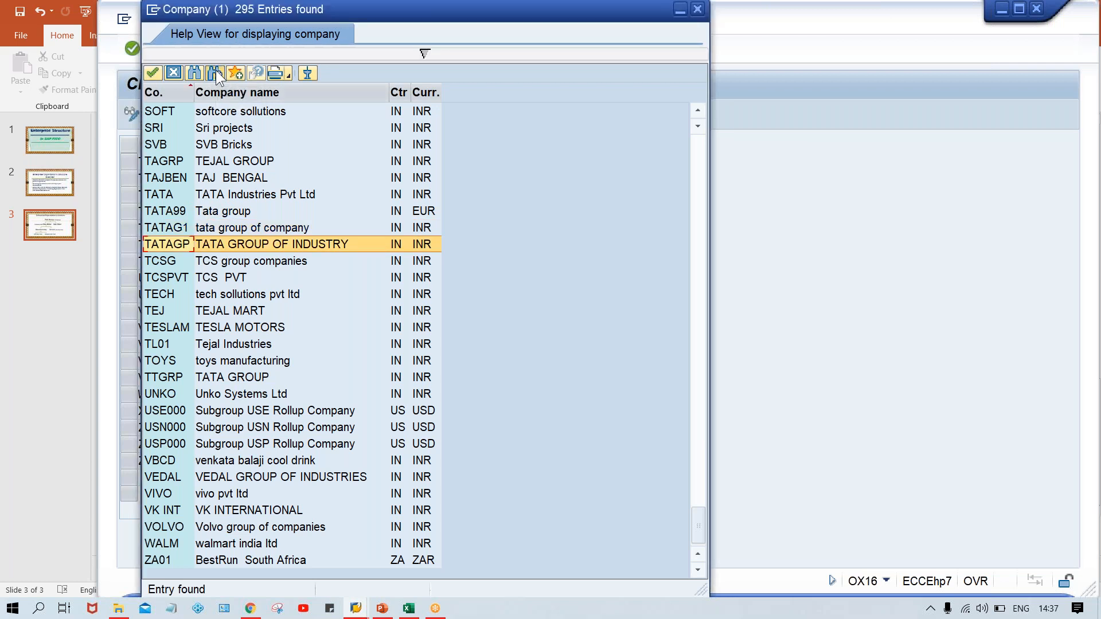
pyautogui.click(216, 71)
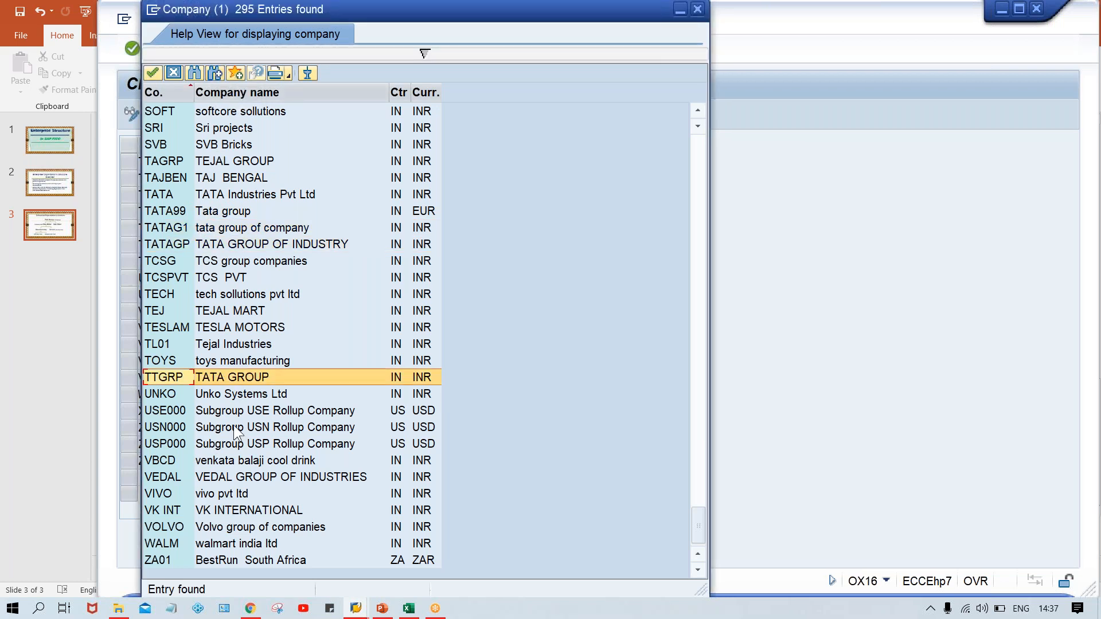
# - Assign company TTGRP to company code TM00 and save the assignment to the proposed TATA MOTOR customizing request
pyautogui.click(275, 384)
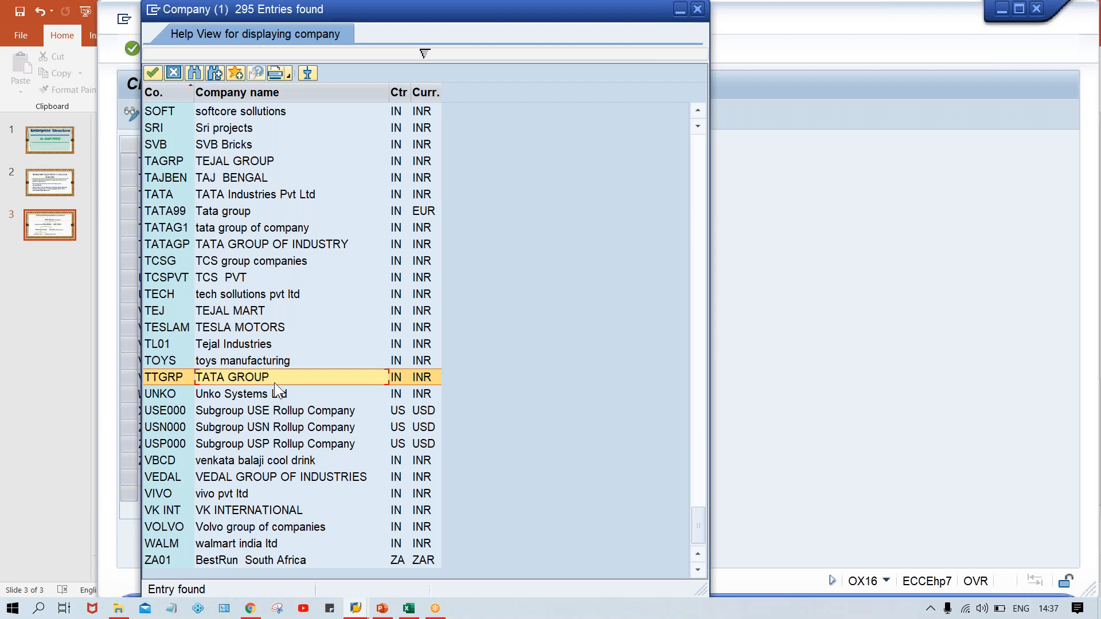
pyautogui.doubleClick(274, 384)
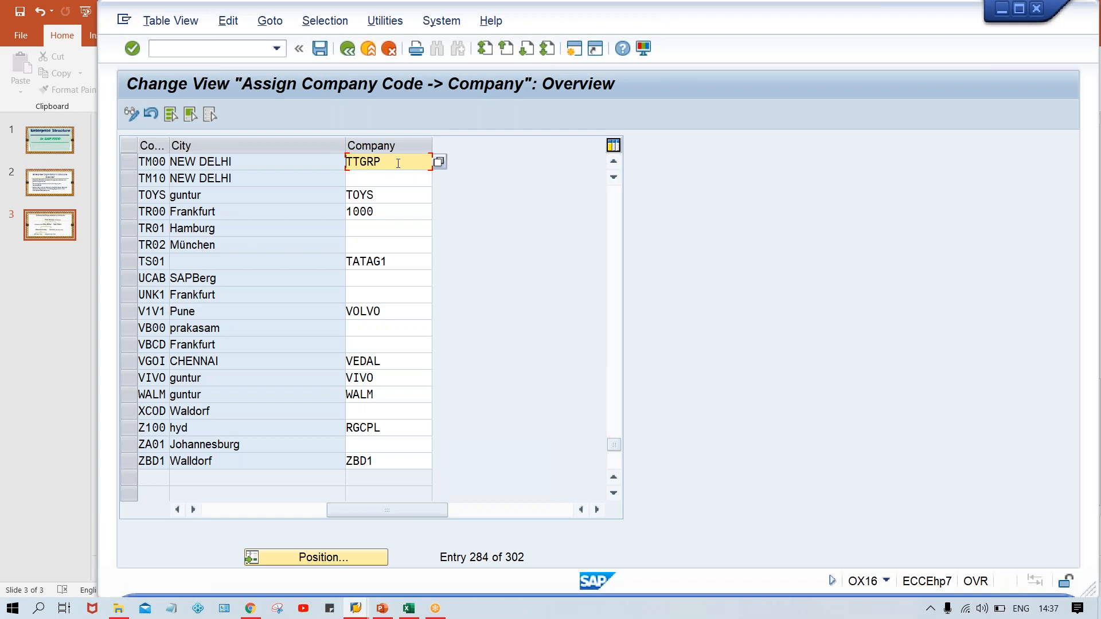
pyautogui.hotkey('ctrl', 's')
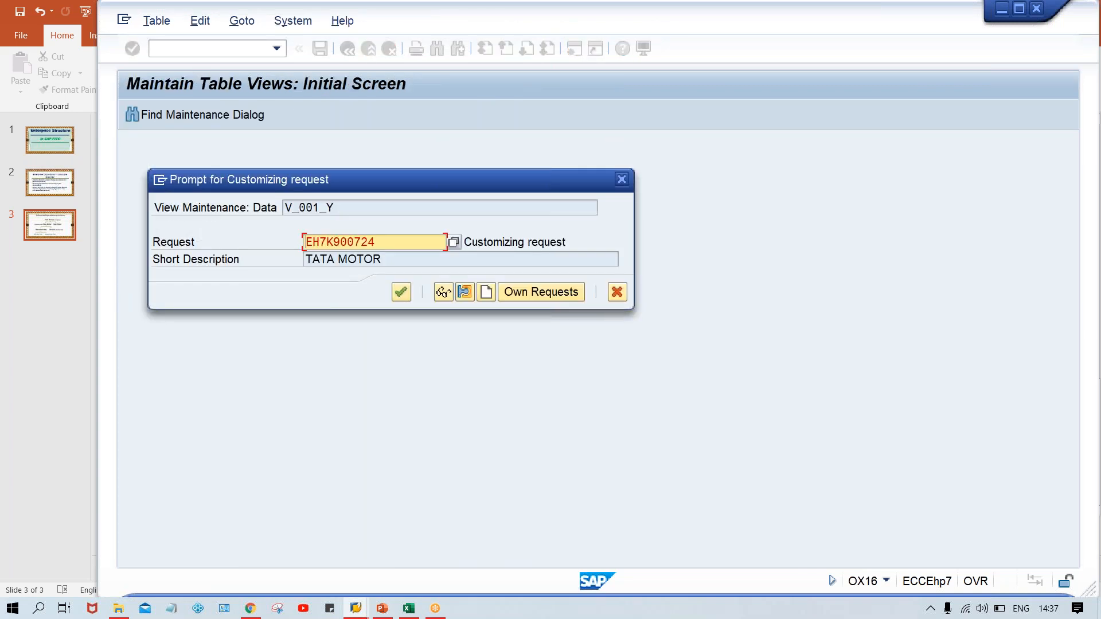
pyautogui.press('Return')
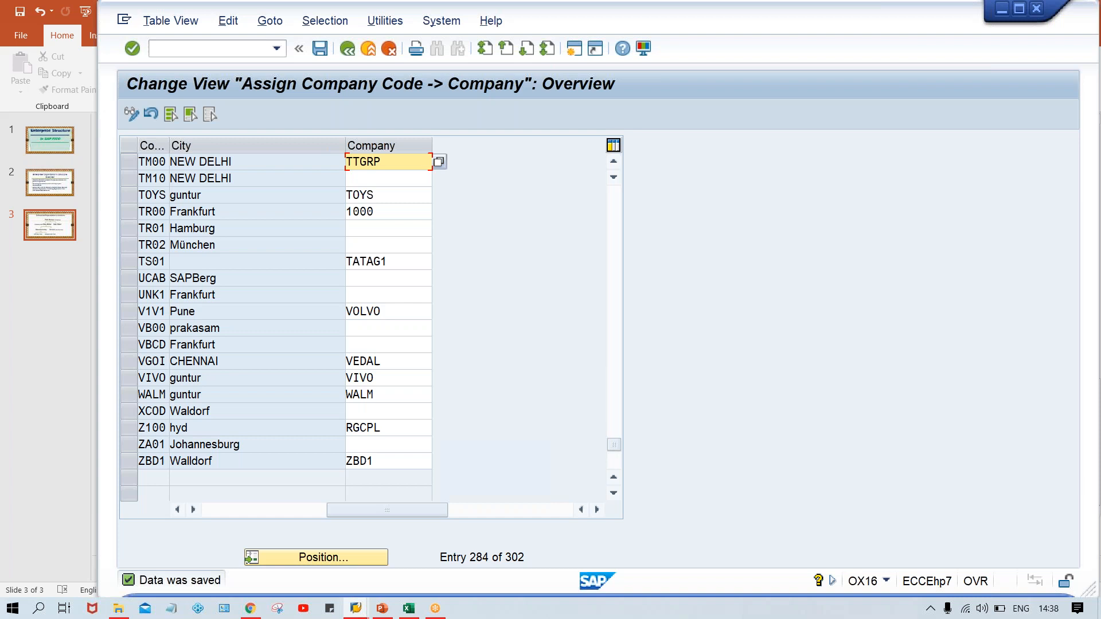
# - Switch directly from the company assignment to the business areas transaction with /NOX03
pyautogui.click(175, 47)
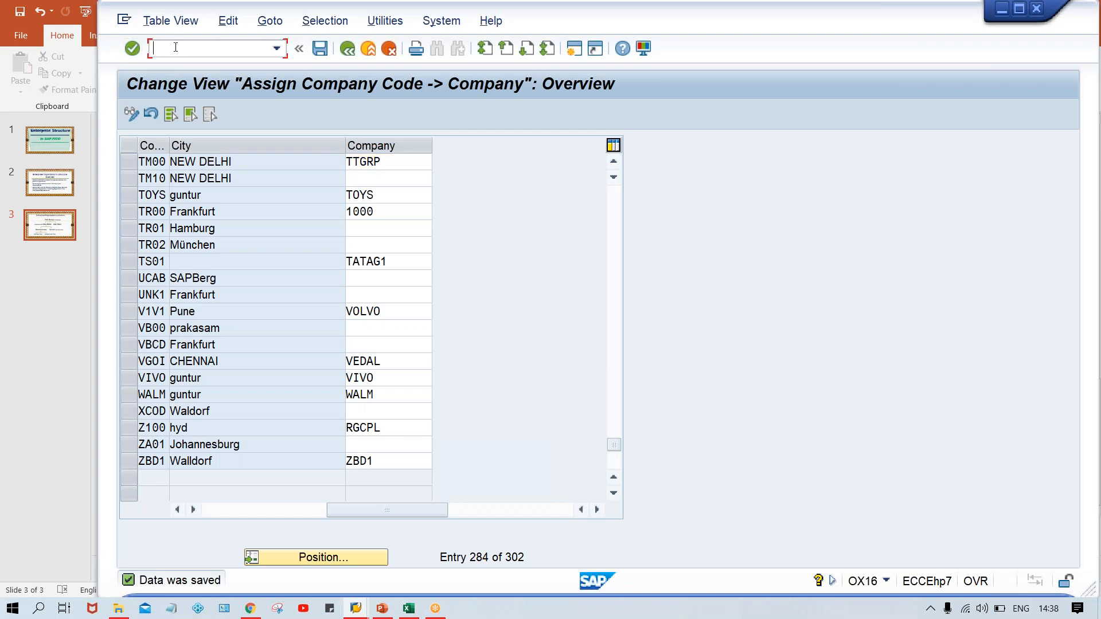
pyautogui.write('/')
pyautogui.press('BackSpace')
pyautogui.write('/NOX03')
pyautogui.press('Return')
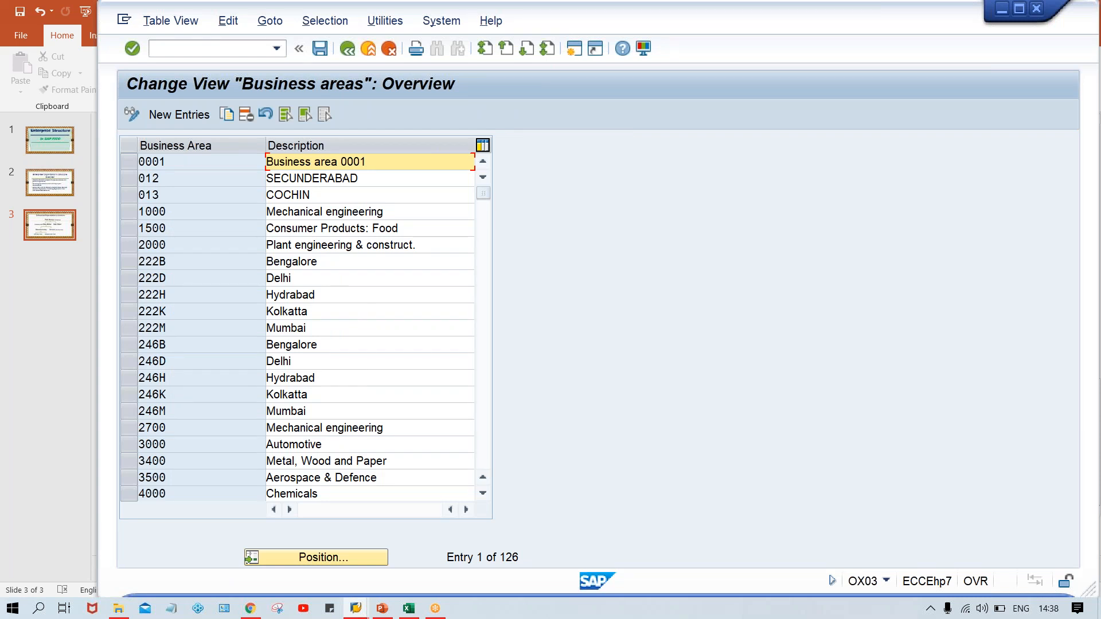
# - Switch directly from the business areas overview back to the company code assignment with /NOX16
pyautogui.click(192, 50)
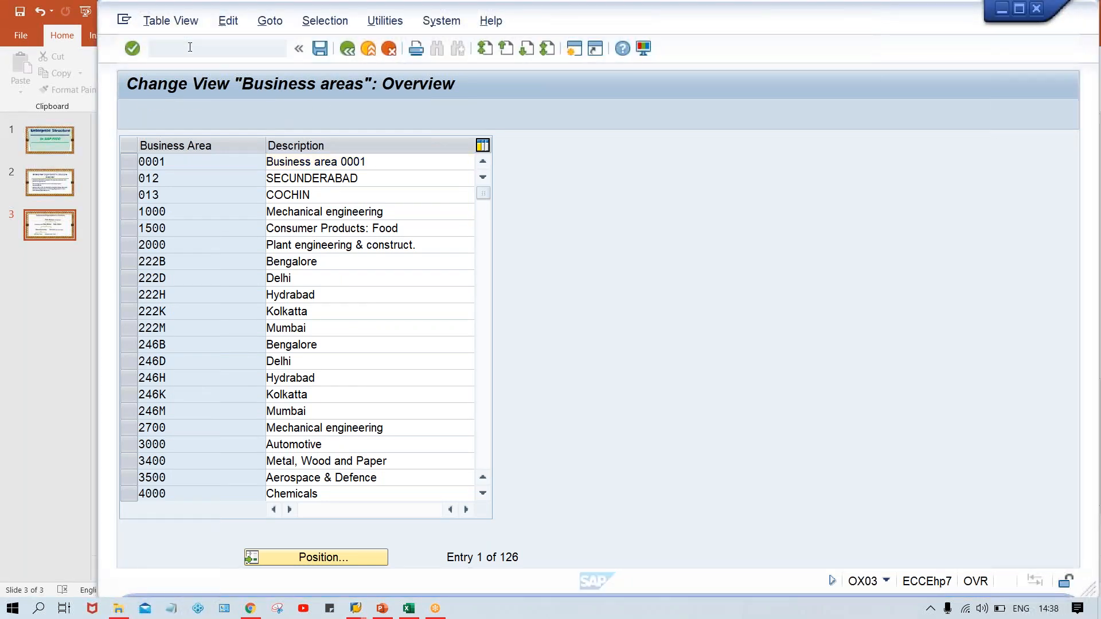
pyautogui.write('/NX')
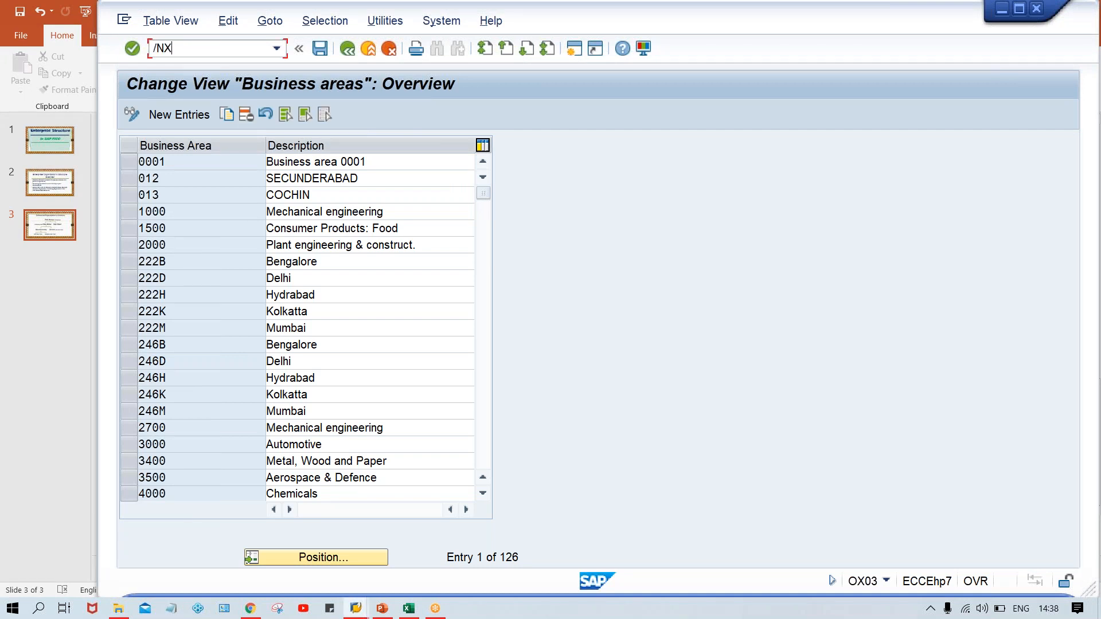
pyautogui.press('BackSpace')
pyautogui.write('OX16')
pyautogui.press('Return')
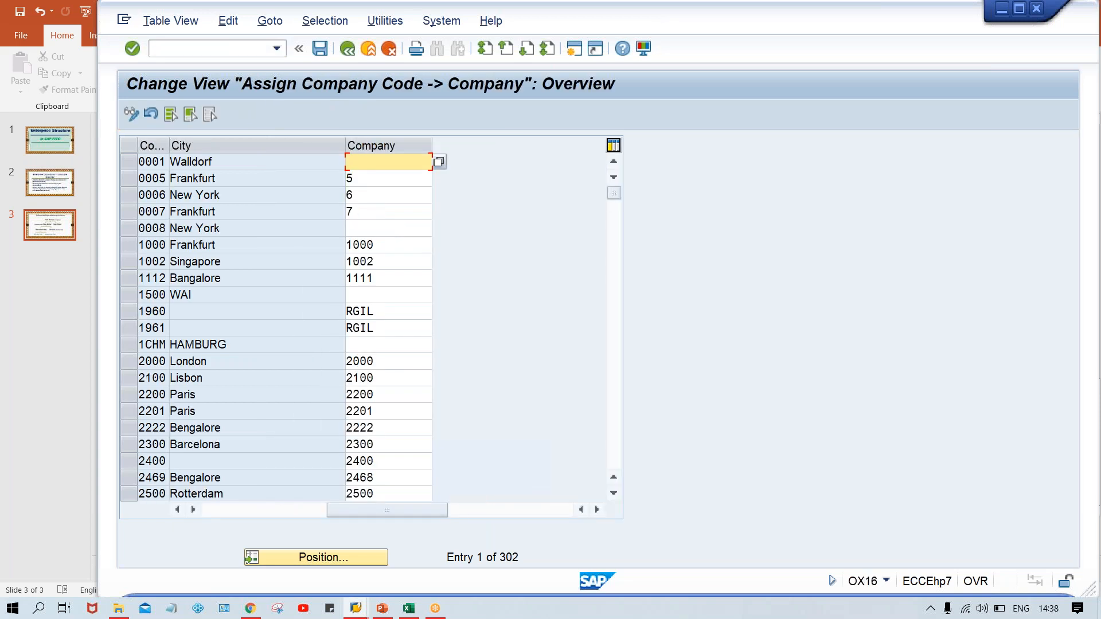
# - Try to call OX03 without the /N prefix, and open it from SAP Easy Access after leaving OX16
pyautogui.click(182, 50)
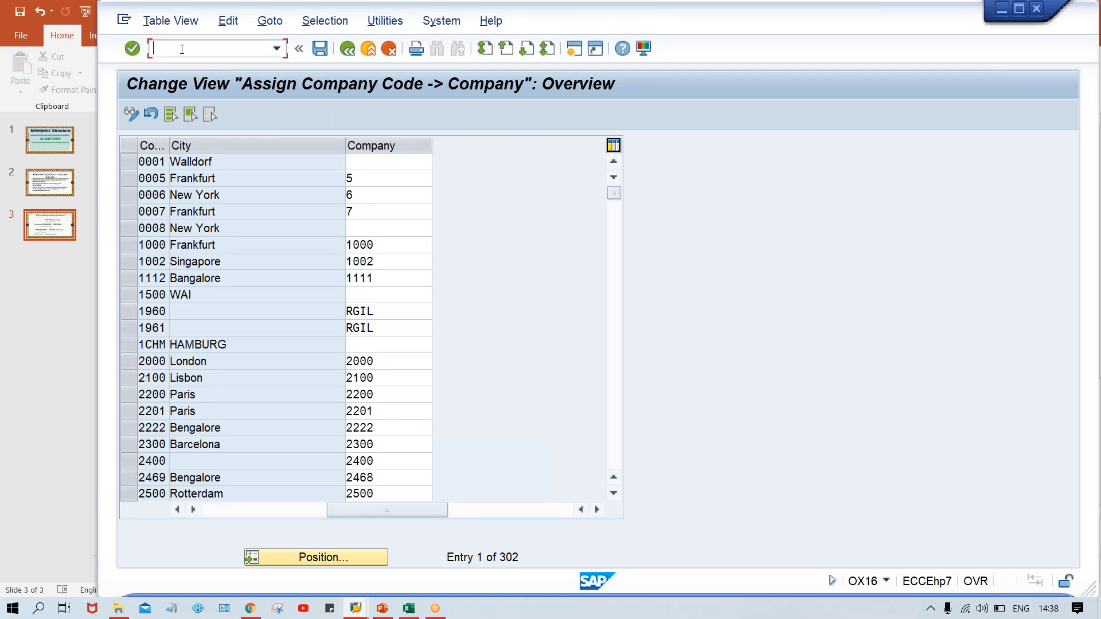
pyautogui.write('OX03')
pyautogui.press('Return')
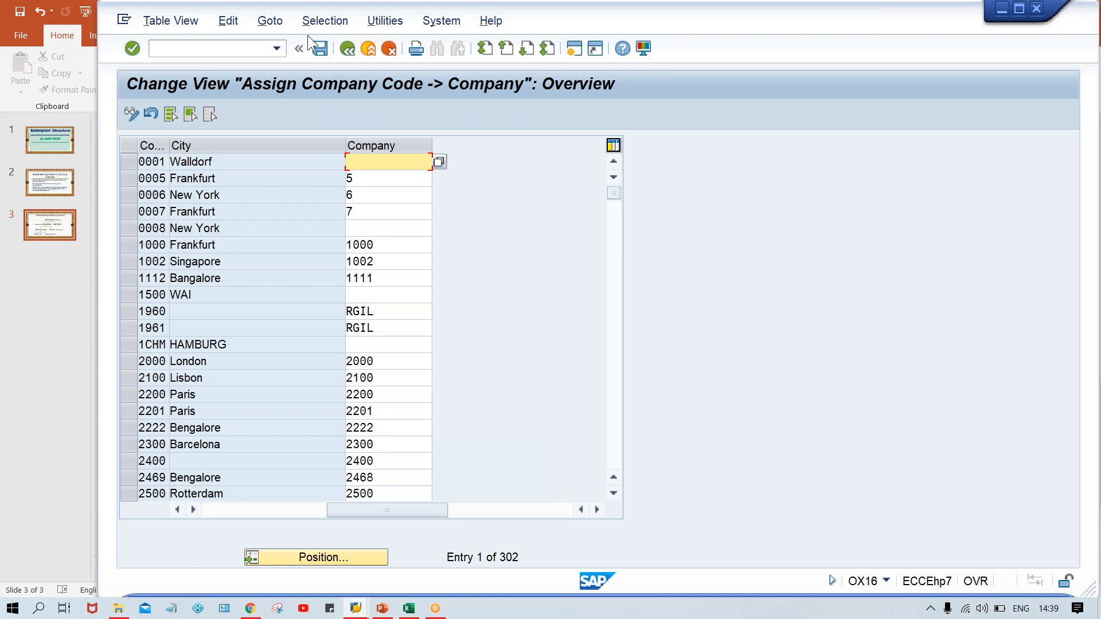
pyautogui.click(349, 53)
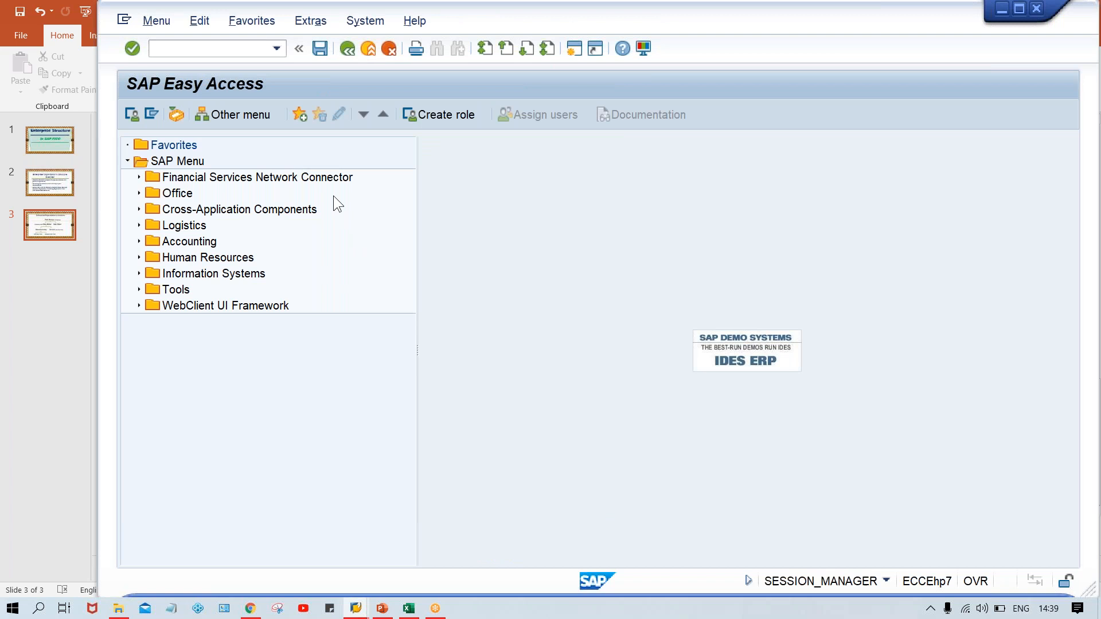
pyautogui.click(189, 46)
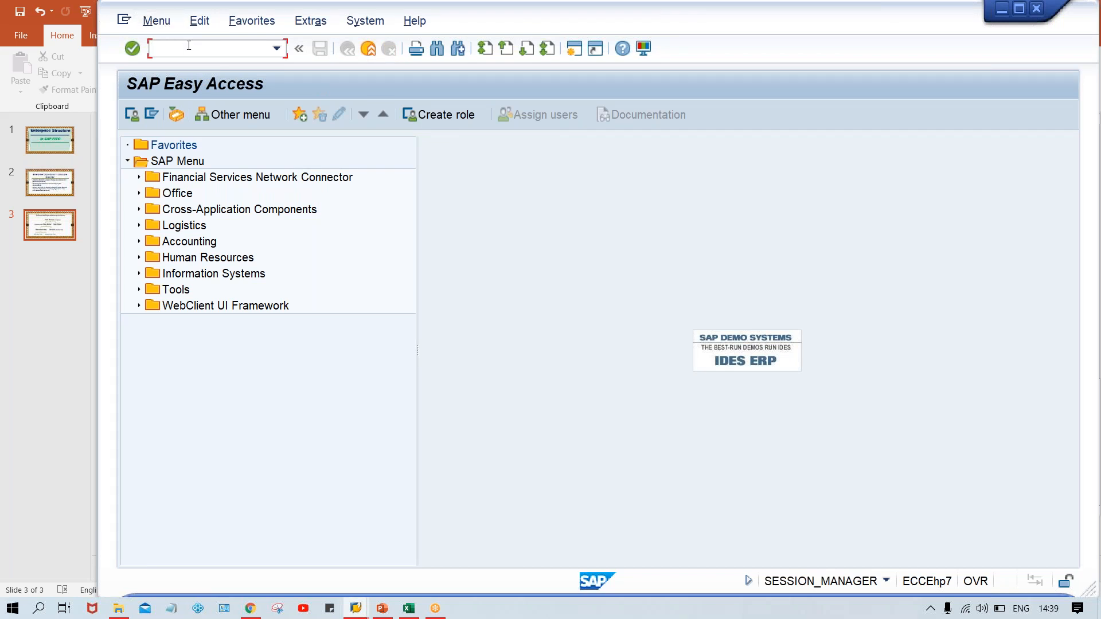
pyautogui.write('OX03')
pyautogui.press('Return')
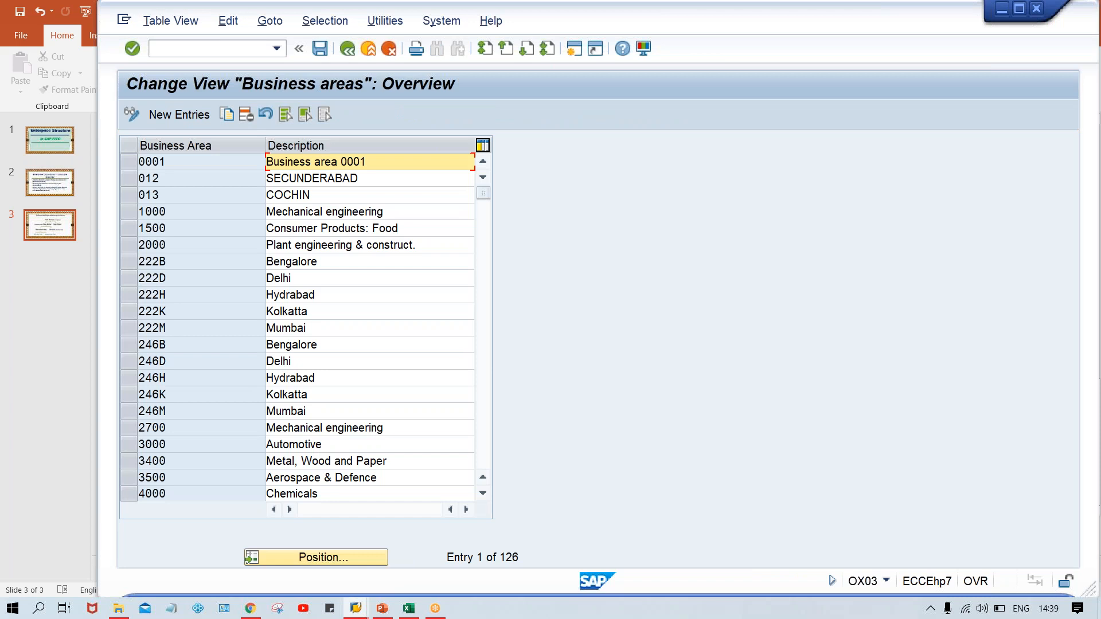
# - Try to call OX16 without the /N prefix, and open it after returning to SAP Easy Access with /N
pyautogui.click(188, 53)
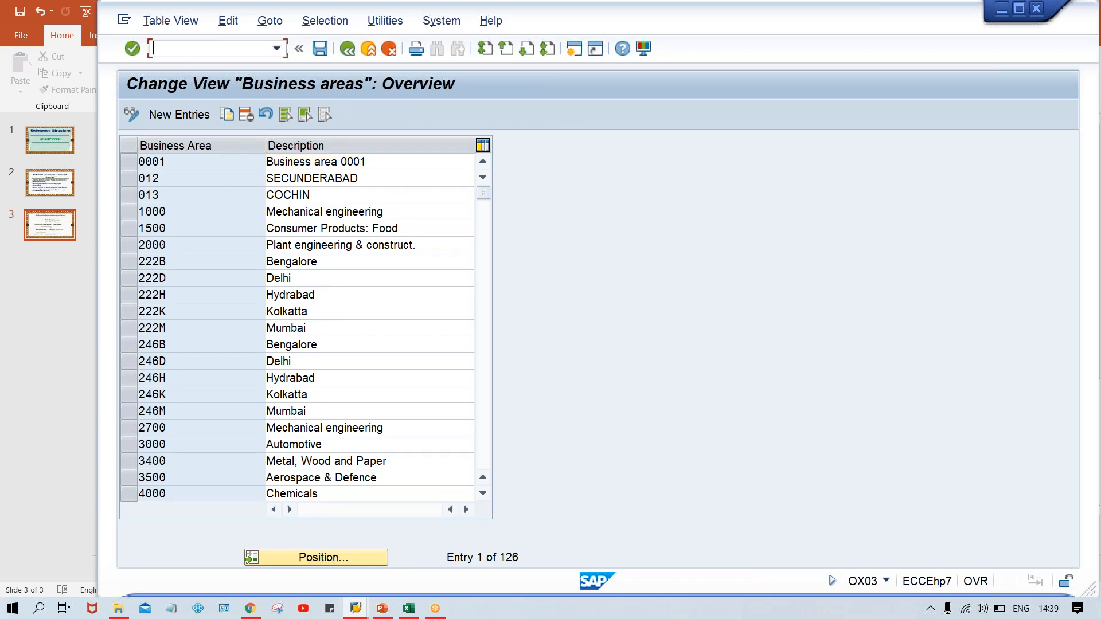
pyautogui.write('OX16')
pyautogui.press('Return')
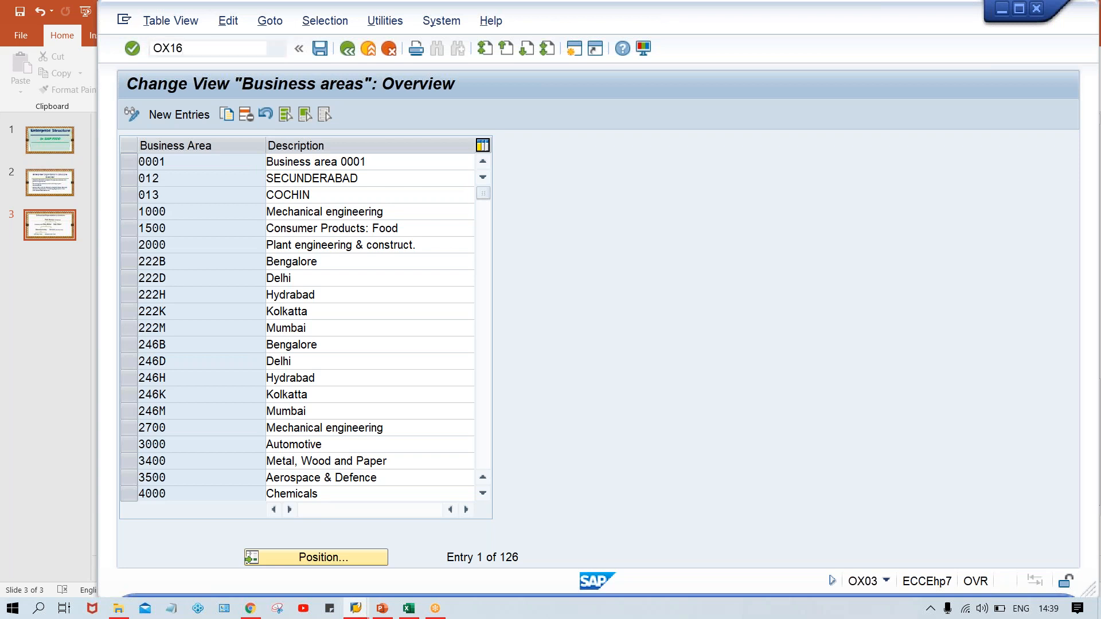
pyautogui.click(204, 52)
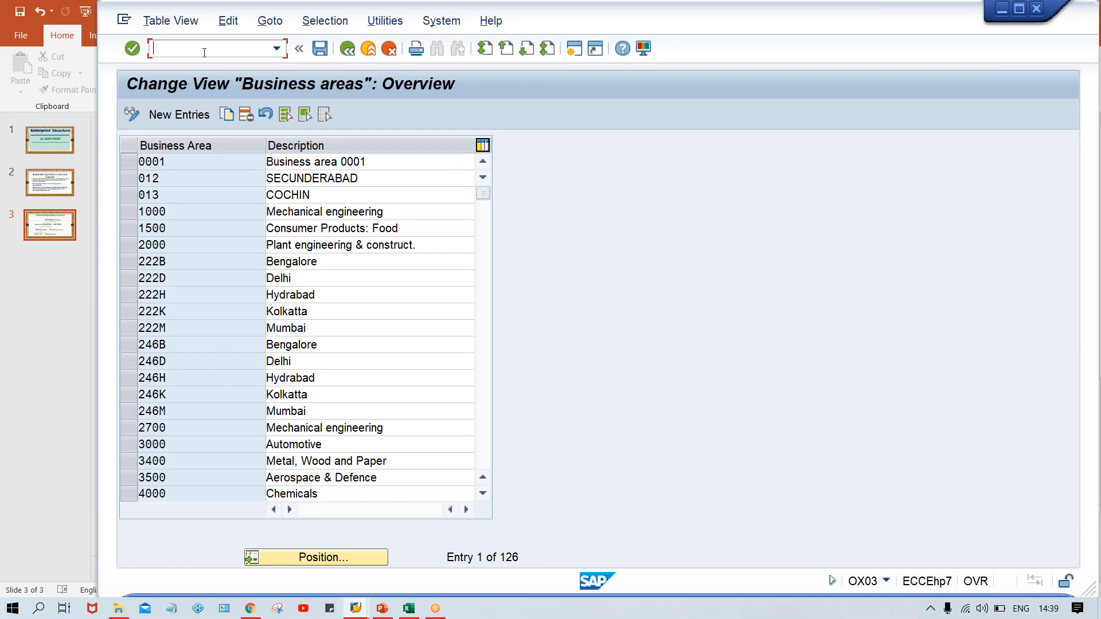
pyautogui.write('/N')
pyautogui.press('Return')
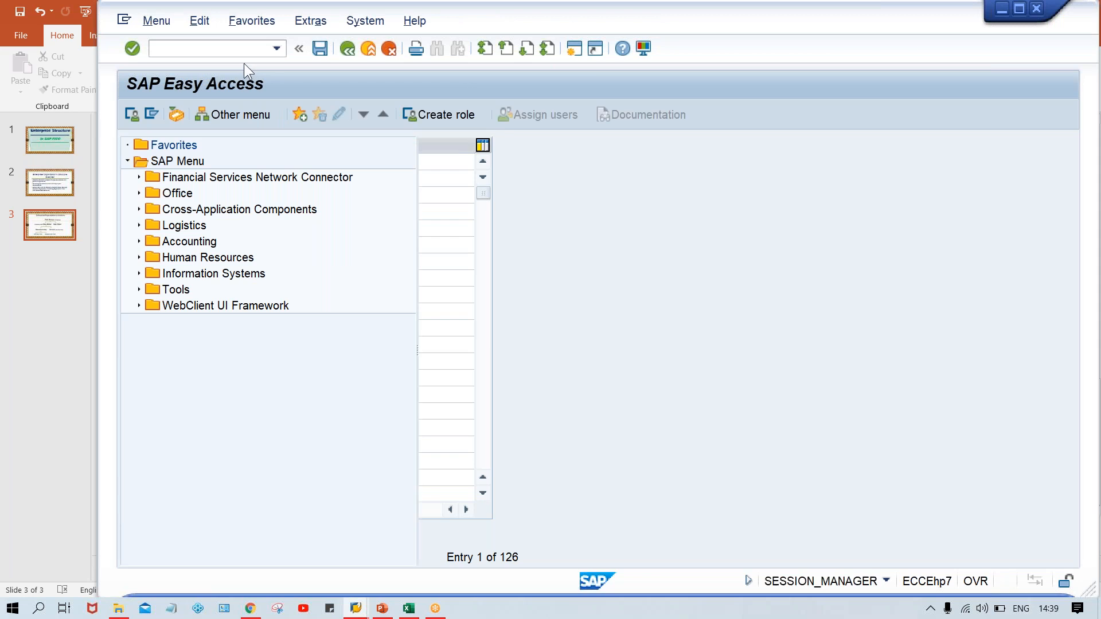
pyautogui.click(222, 54)
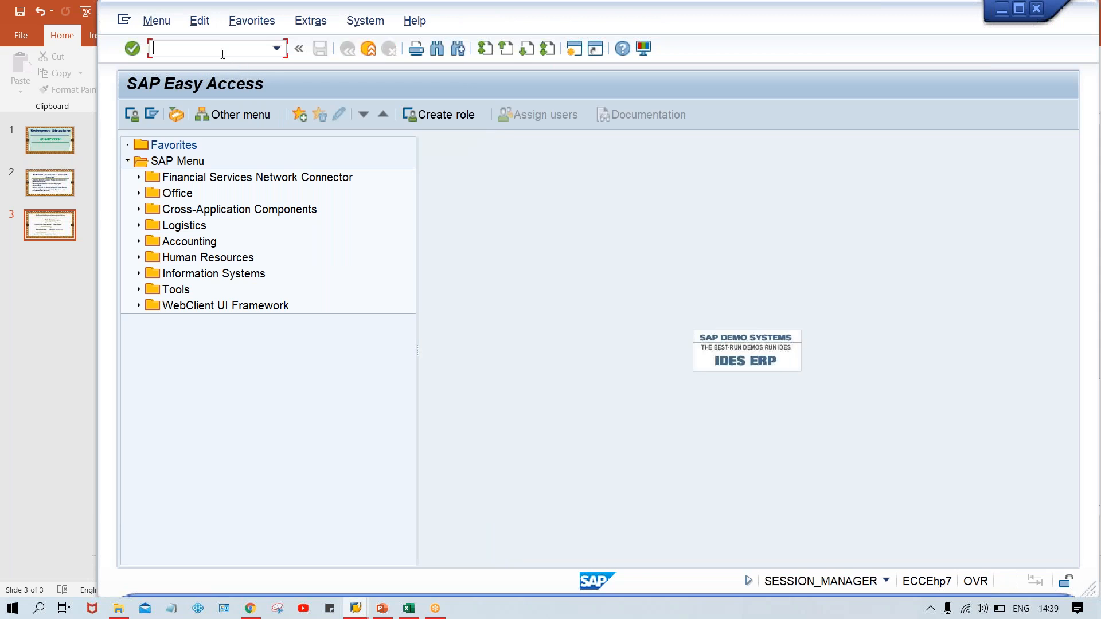
pyautogui.write('OX16')
pyautogui.press('Return')
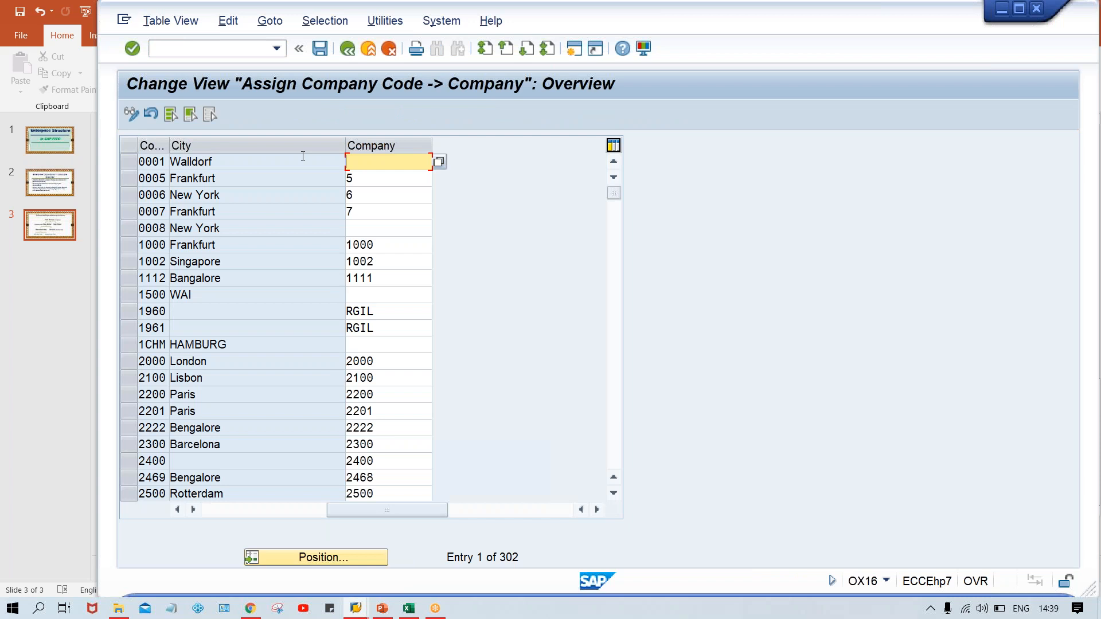
# - Switch directly from OX16 to transaction OX03 for business areas using the /N prefix
pyautogui.click(222, 49)
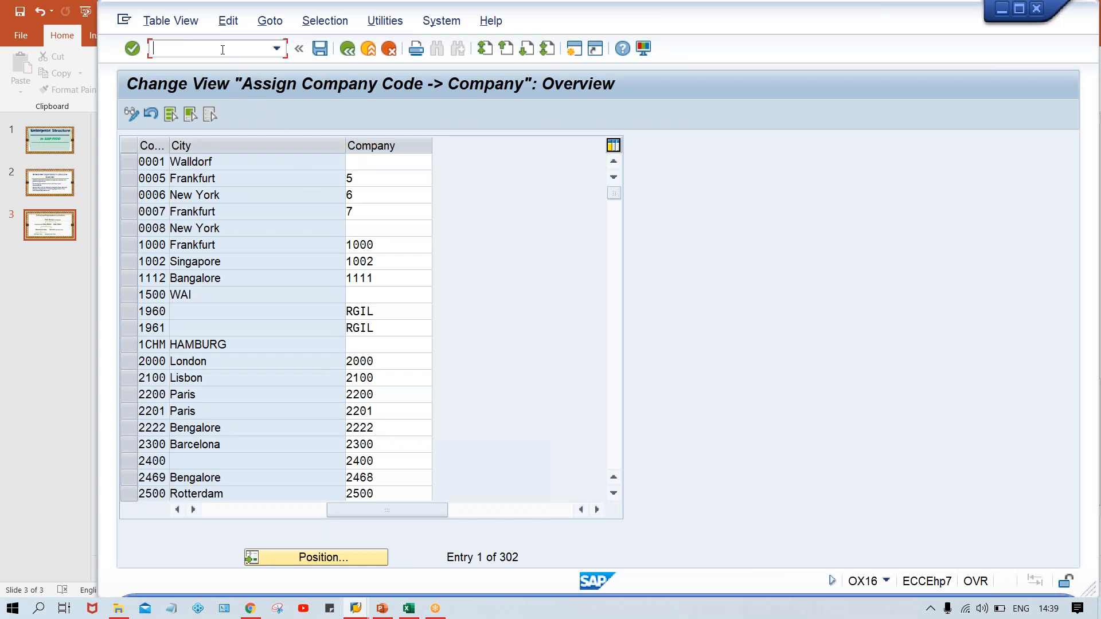
pyautogui.write('/N')
pyautogui.write('OX18')
pyautogui.press('Return')
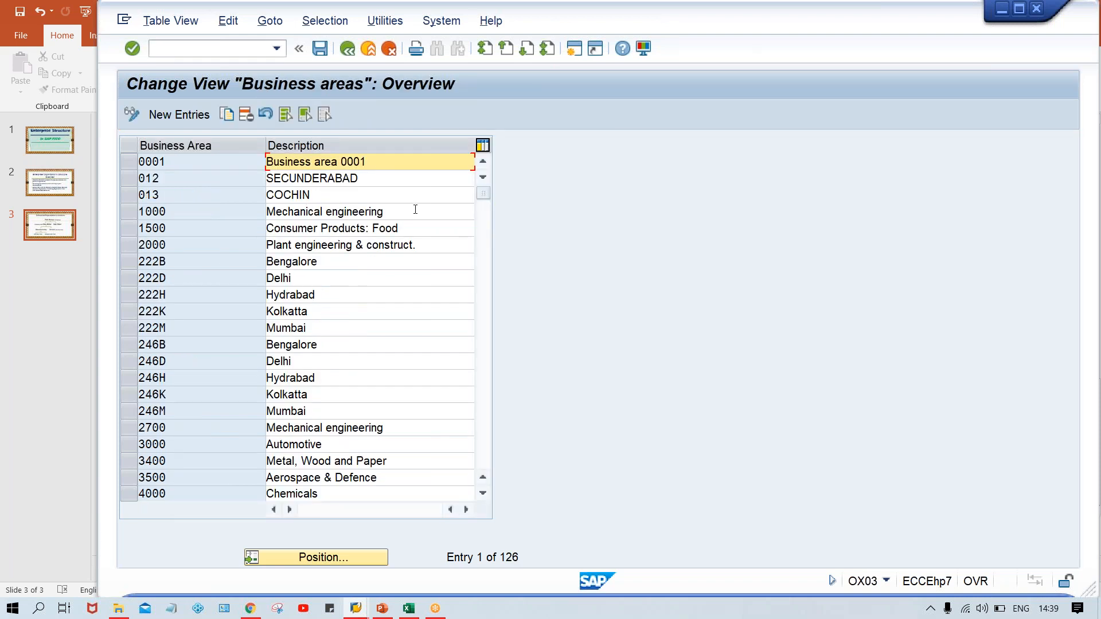
# - Start new business area entries and enter TMAN with the description MANF. BUSINESS AREA
pyautogui.click(191, 118)
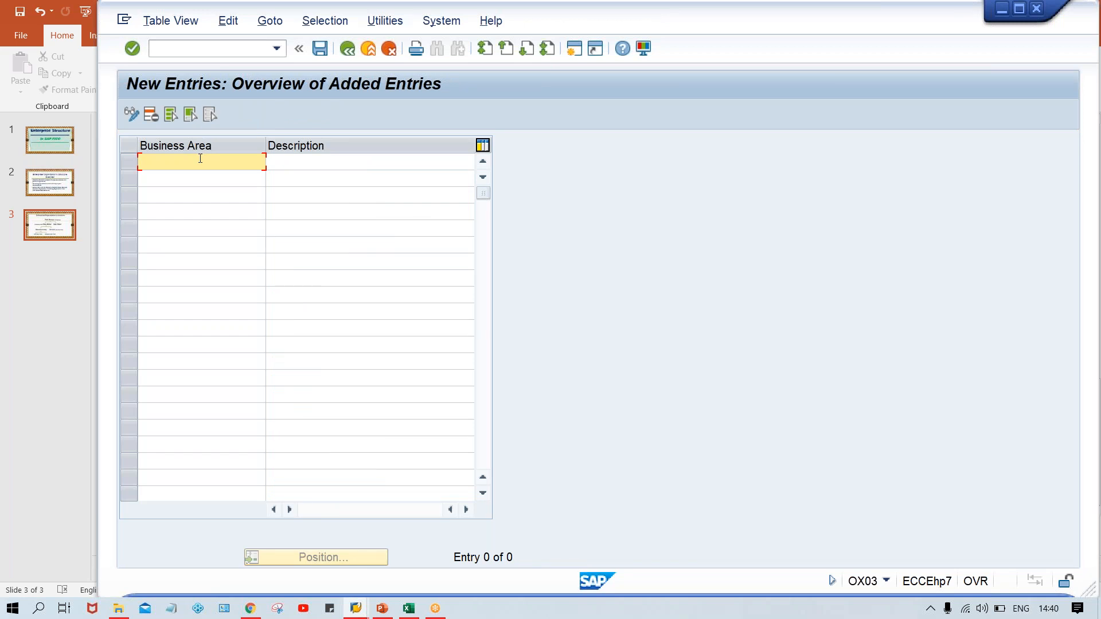
pyautogui.write('TM')
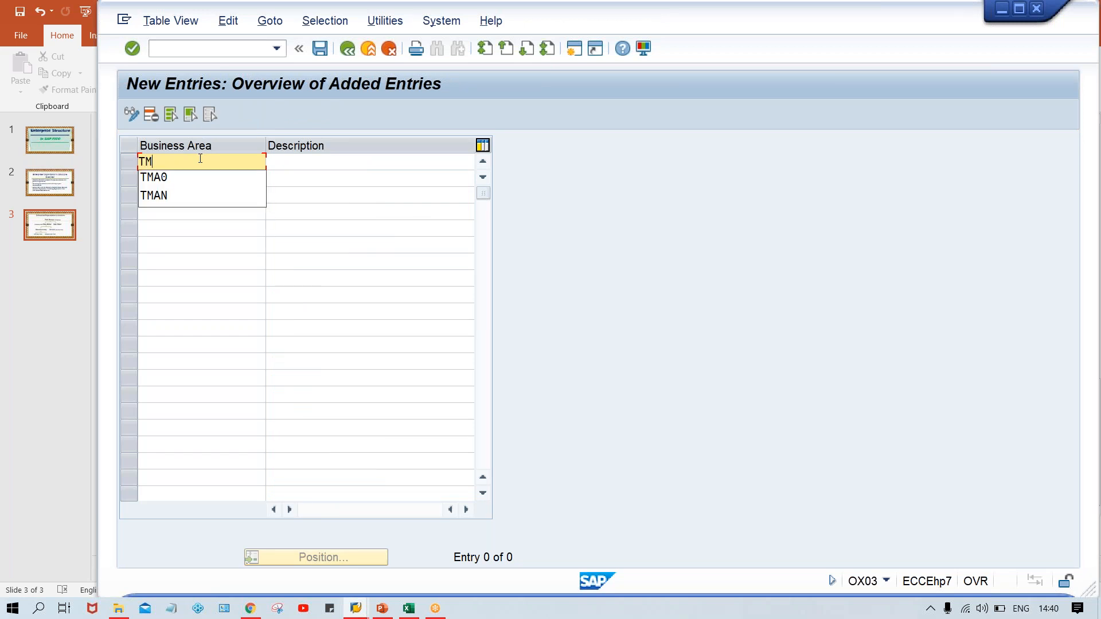
pyautogui.write('AN')
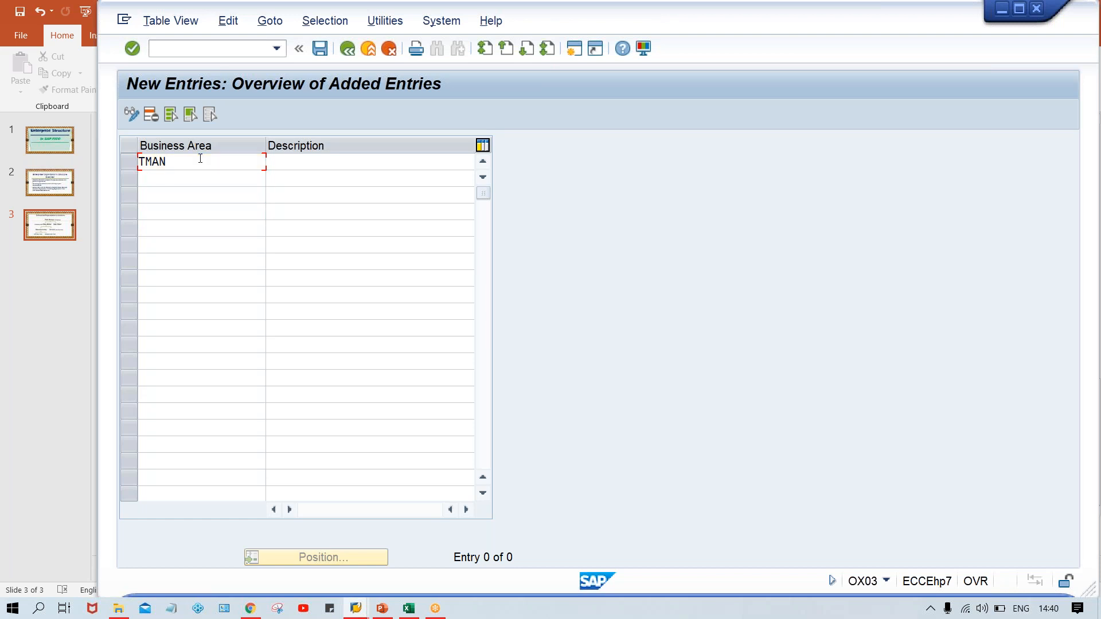
pyautogui.press('Tab')
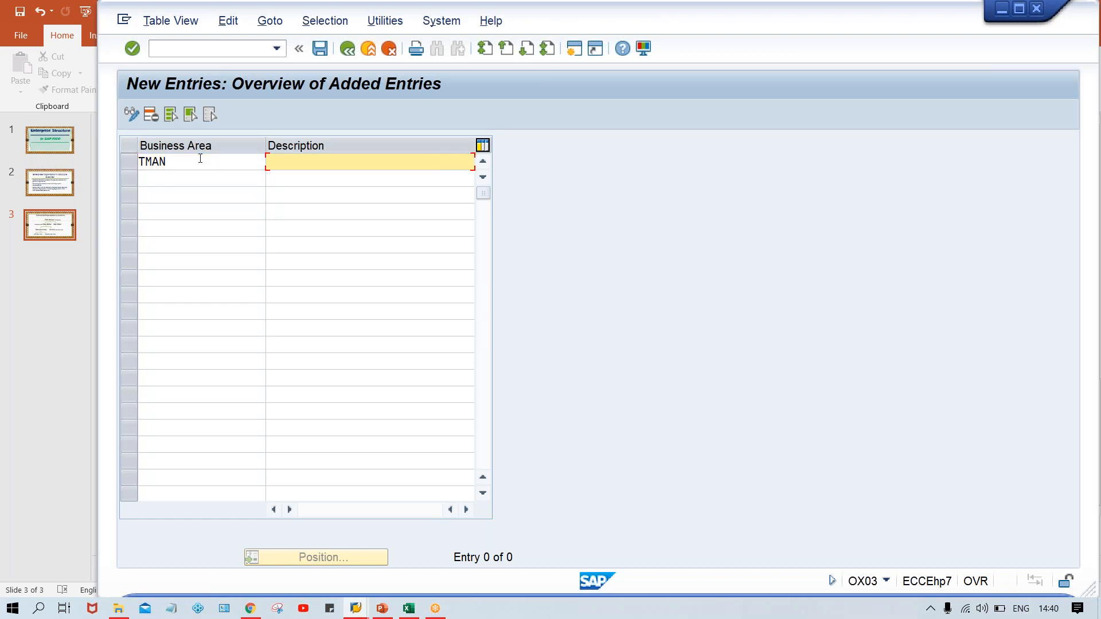
pyautogui.write('M')
pyautogui.press('Down')
pyautogui.press('Return')
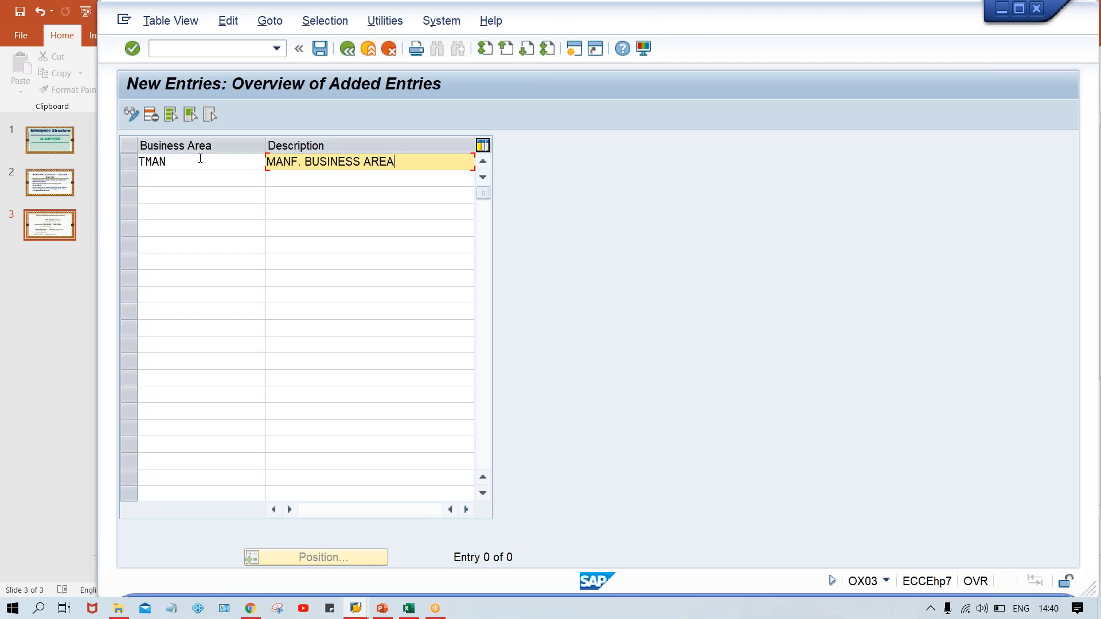
# - Try to add a second business area TSRV described as SERV. BUSINESS AREA, and recode it as TSR1
pyautogui.click(200, 159)
pyautogui.press('Down')
pyautogui.write('T')
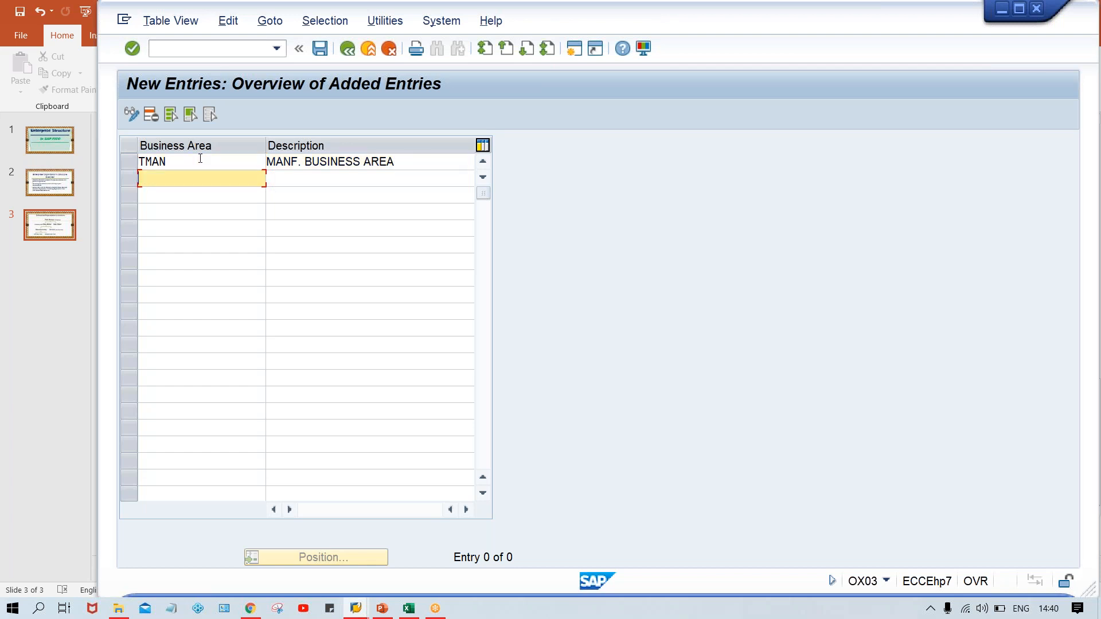
pyautogui.press('Down')
pyautogui.press('Down')
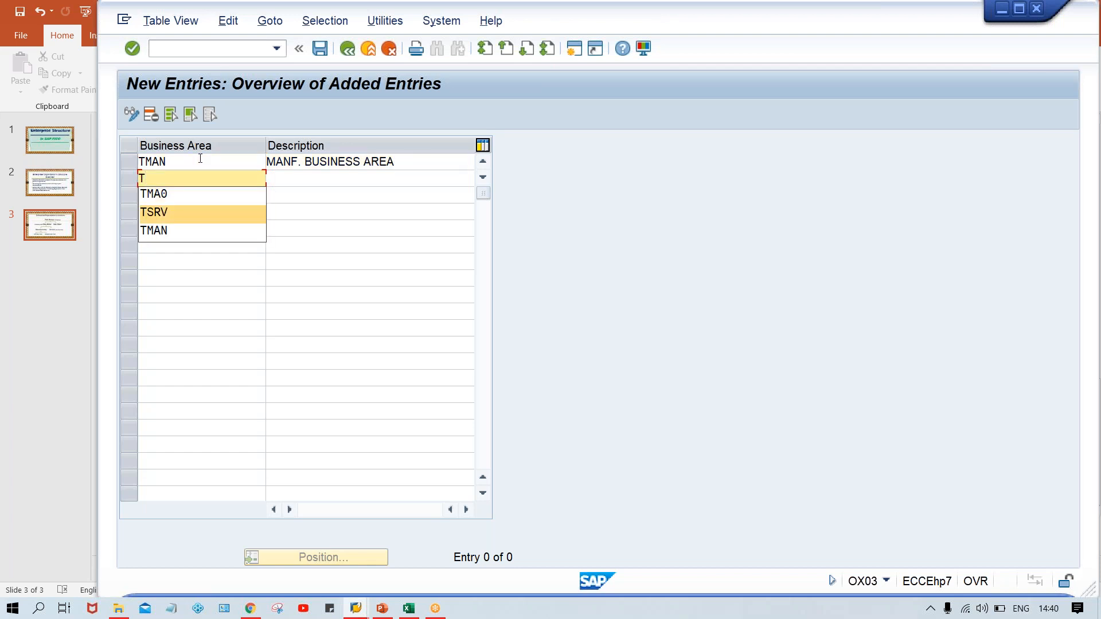
pyautogui.press('Return')
pyautogui.press('Tab')
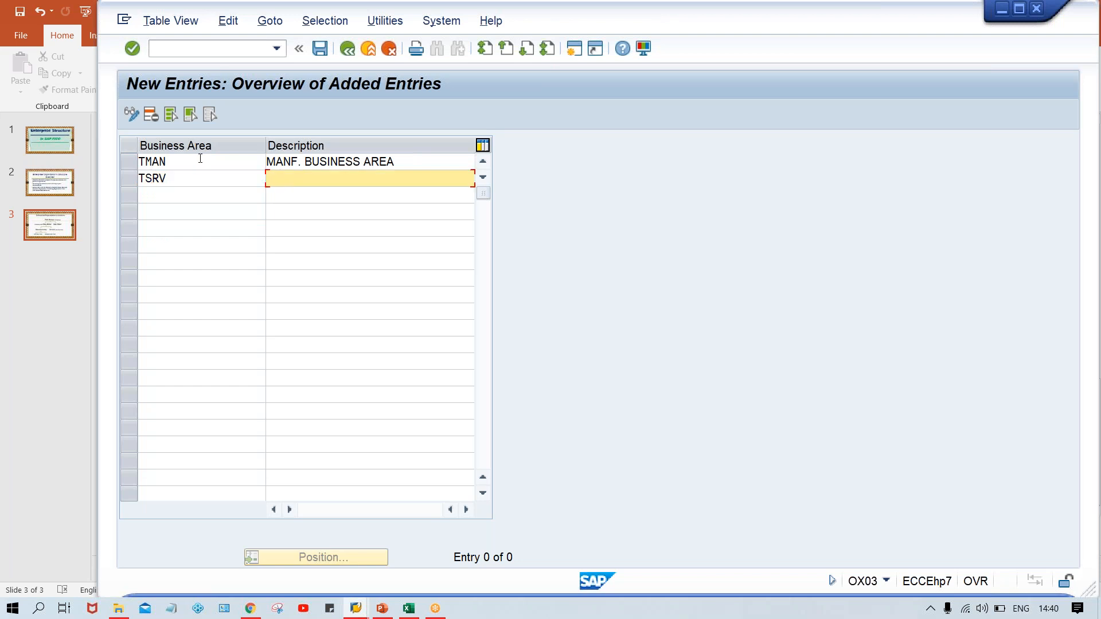
pyautogui.write('S')
pyautogui.press('Down')
pyautogui.press('Return')
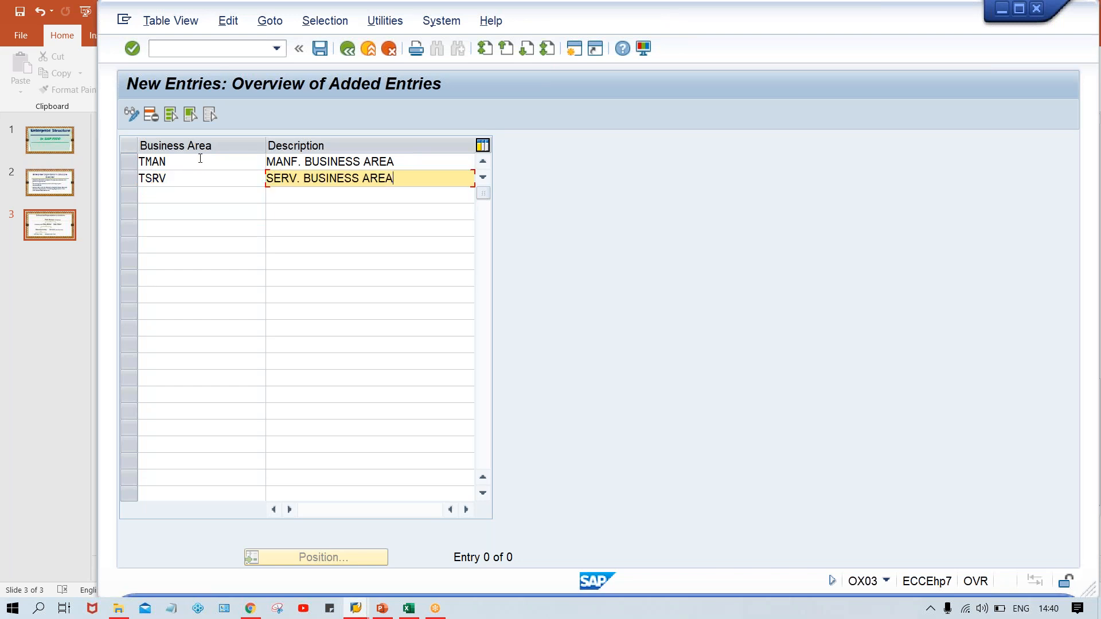
pyautogui.press('Return')
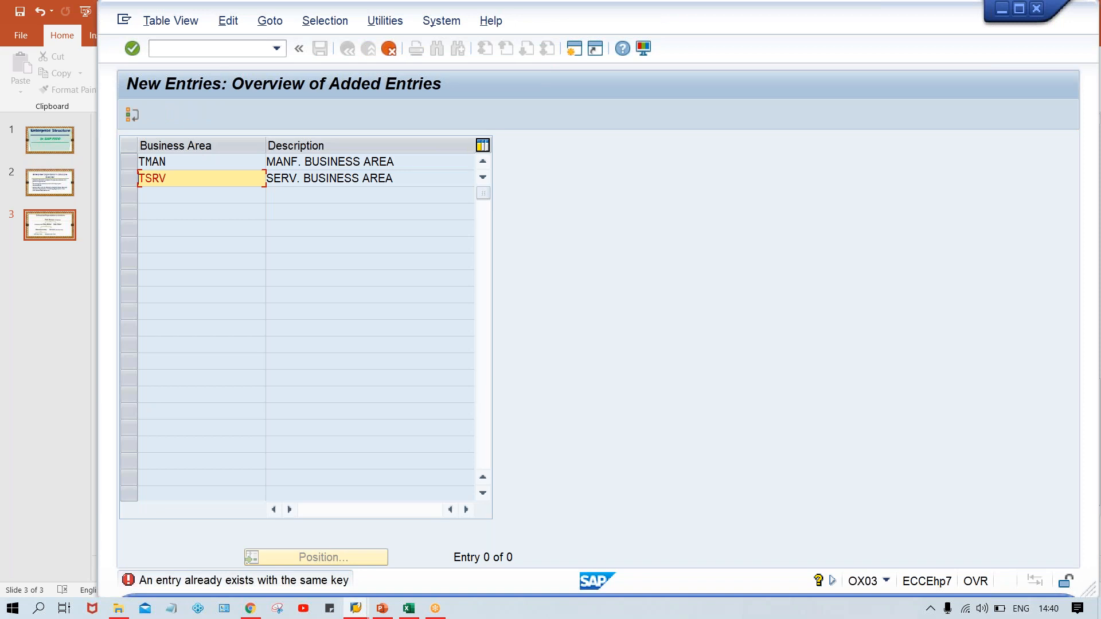
pyautogui.press('BackSpace')
pyautogui.press('Return')
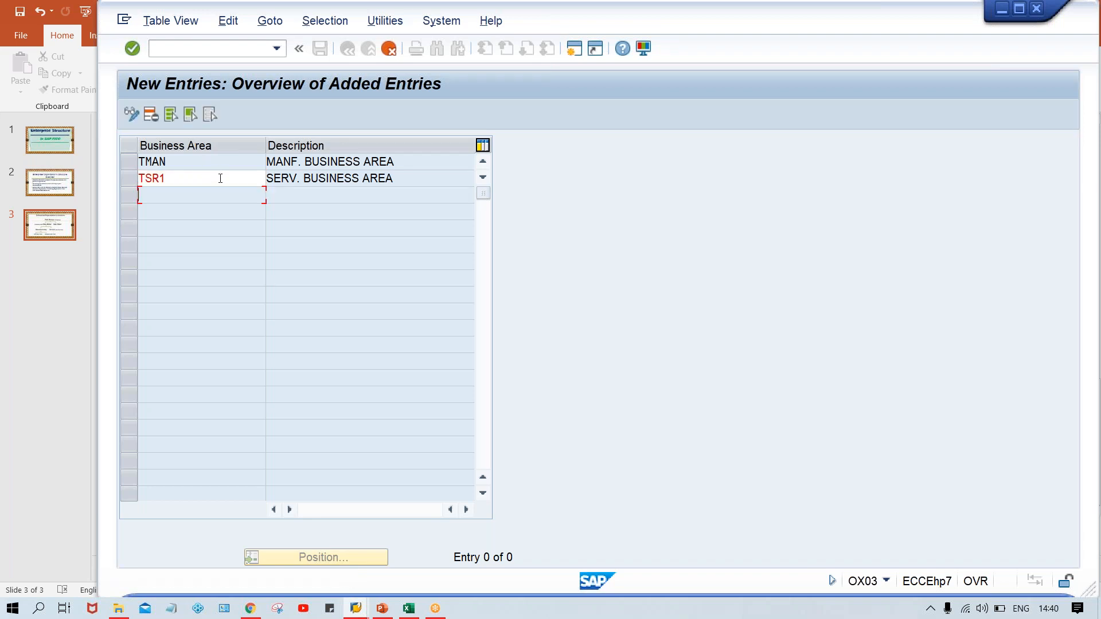
# - Delete the TSR1 row and save business area TMAN to the proposed customizing request
pyautogui.click(135, 172)
pyautogui.click(152, 115)
pyautogui.hotkey('ctrl', 's')
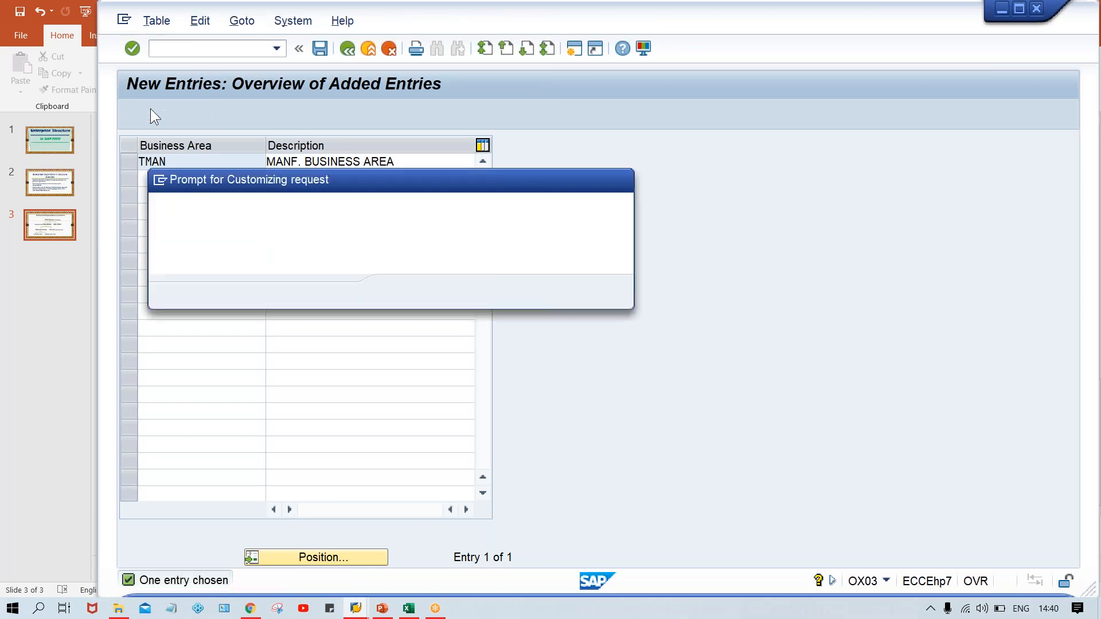
pyautogui.click(398, 293)
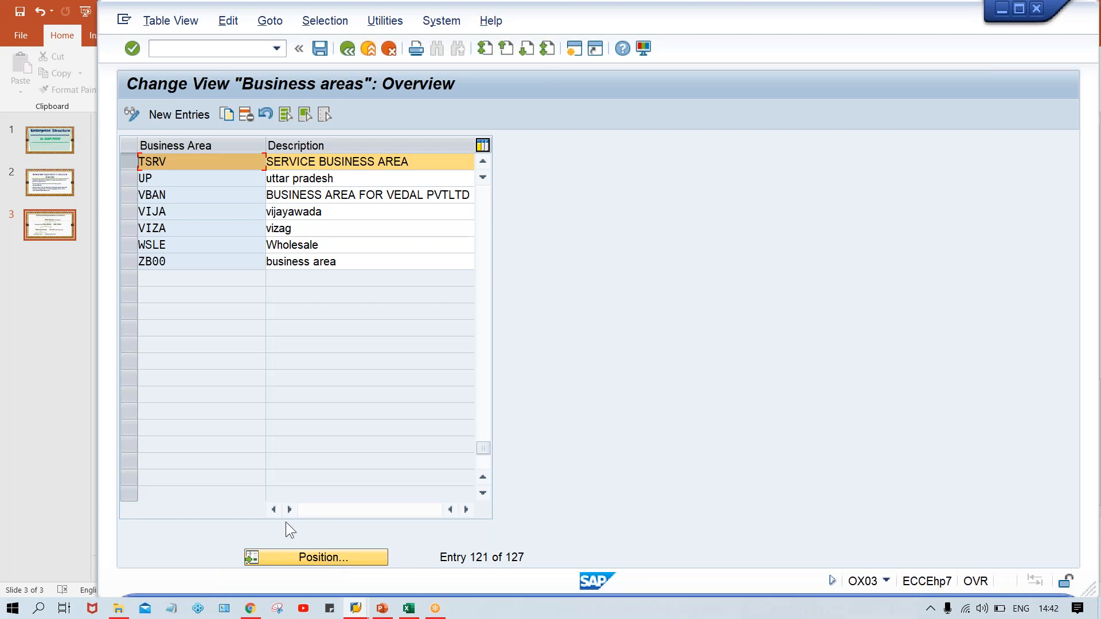
# - Switch directly to transaction FB50 with the /N prefix and open G/L document entry for company code TM00
pyautogui.click(211, 52)
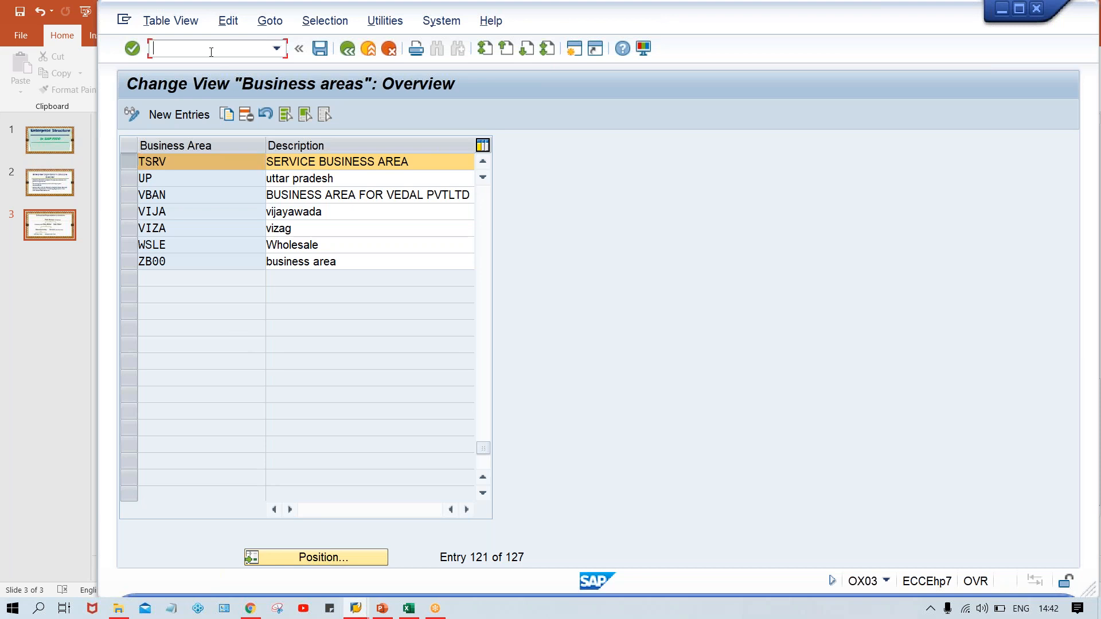
pyautogui.write('/NFB')
pyautogui.write('00')
pyautogui.press('Return')
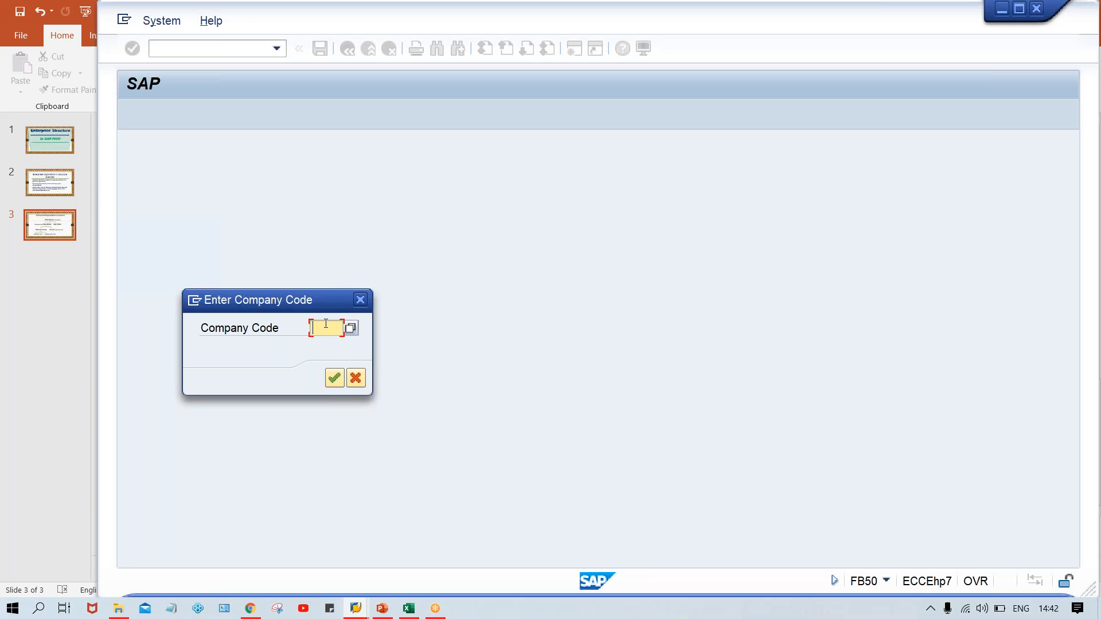
pyautogui.write('TM00')
pyautogui.press('Return')
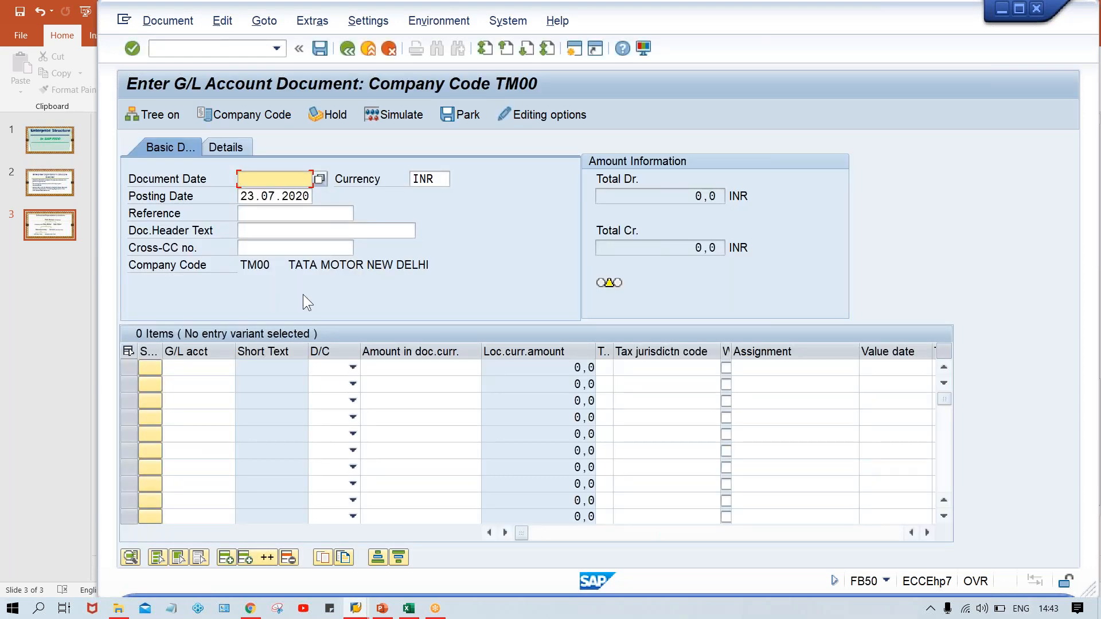
# - Examine the company code and company name in the basic data of the G/L document, dismissing the browser notification
pyautogui.click(291, 264)
pyautogui.moveTo(325, 261); pyautogui.dragTo(440, 269)
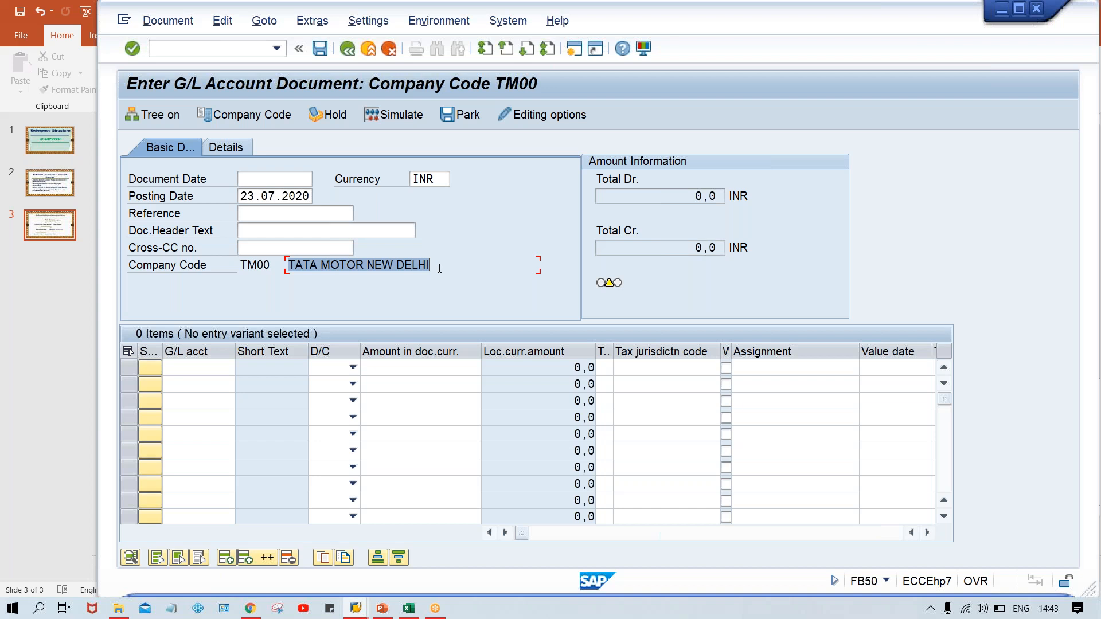
pyautogui.moveTo(240, 264); pyautogui.dragTo(274, 264)
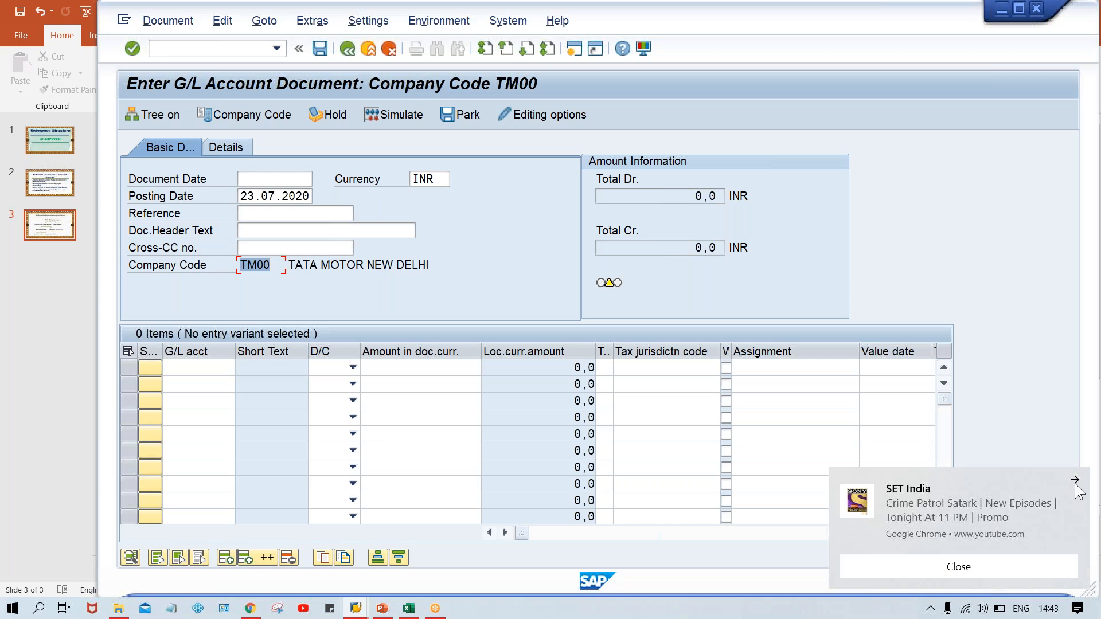
pyautogui.click(1075, 483)
pyautogui.click(292, 289)
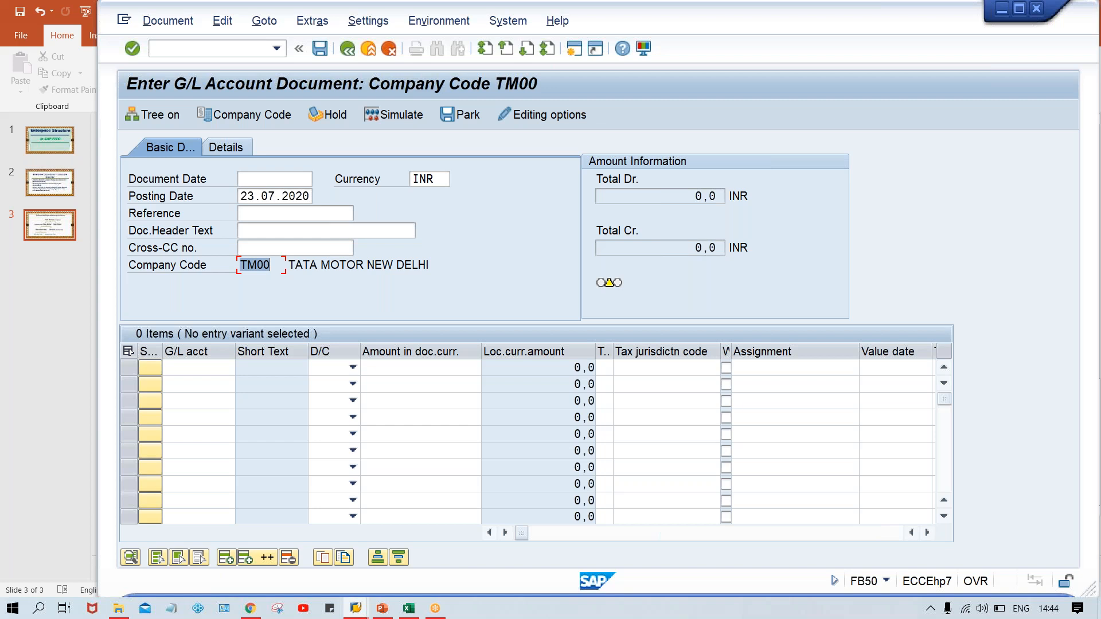
pyautogui.click(277, 224)
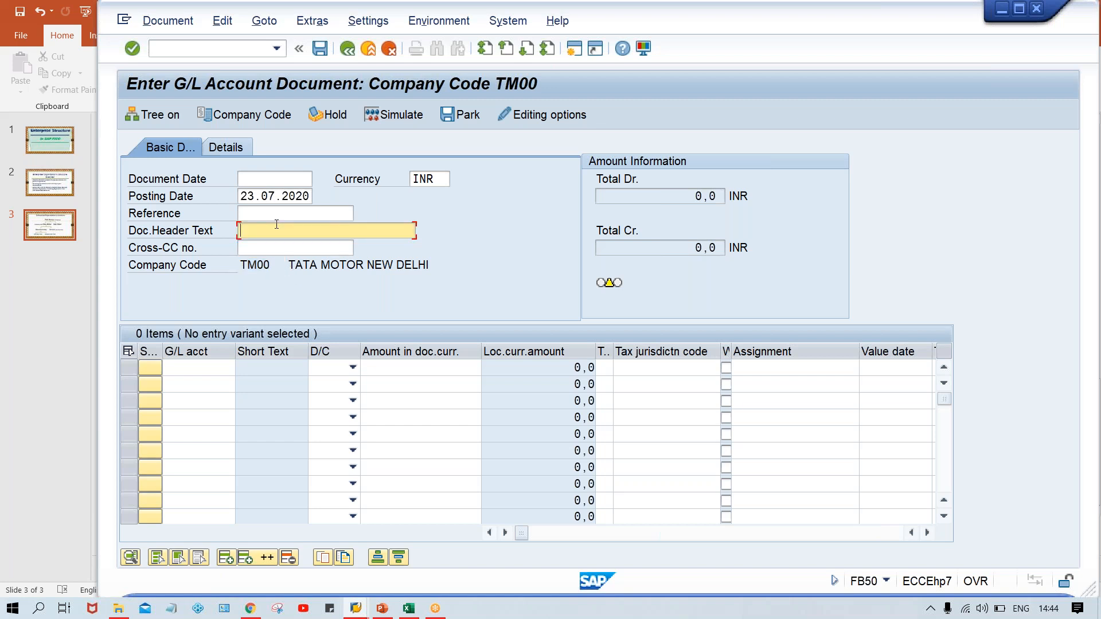